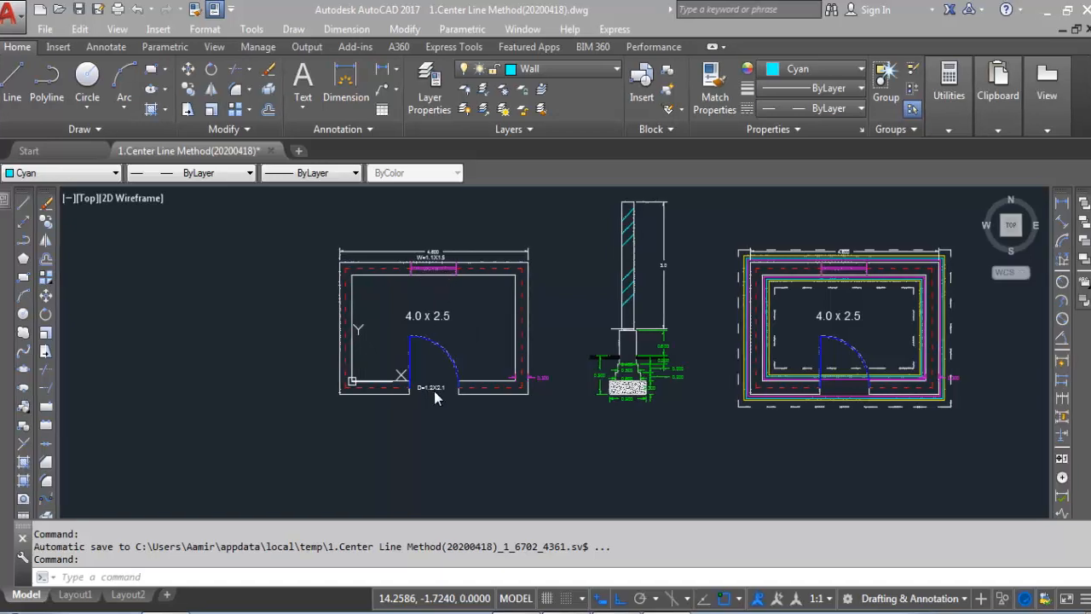
Step: Examine the 4.0 x 2.5 room plan and the wall and footing section in the drawing
scroll(429, 390, "up", 3)
scroll(418, 402, "down", 4)
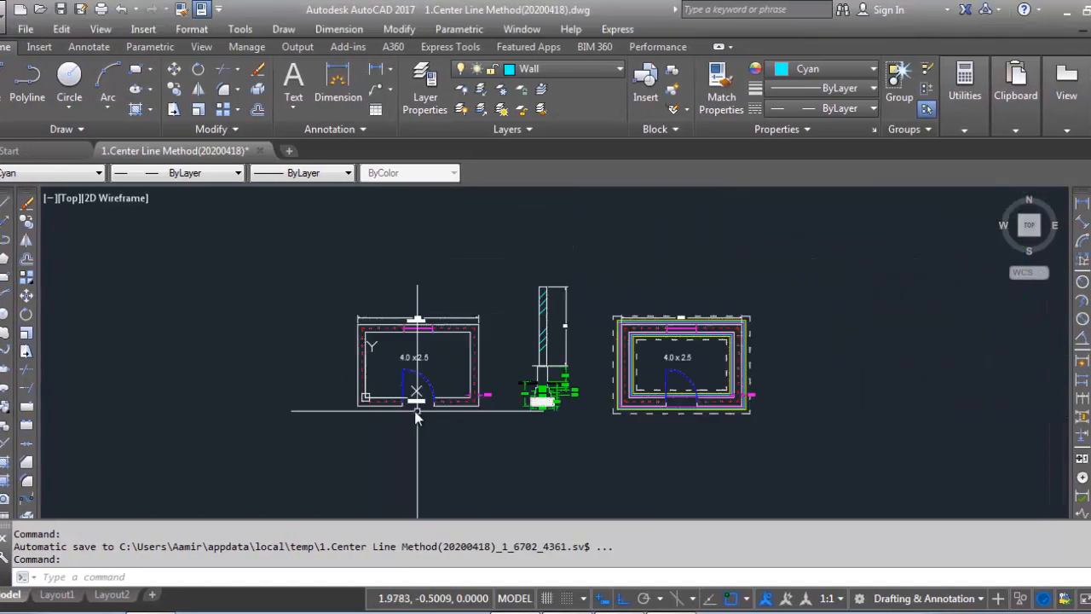
scroll(404, 332, "up", 5)
scroll(545, 306, "down", 2)
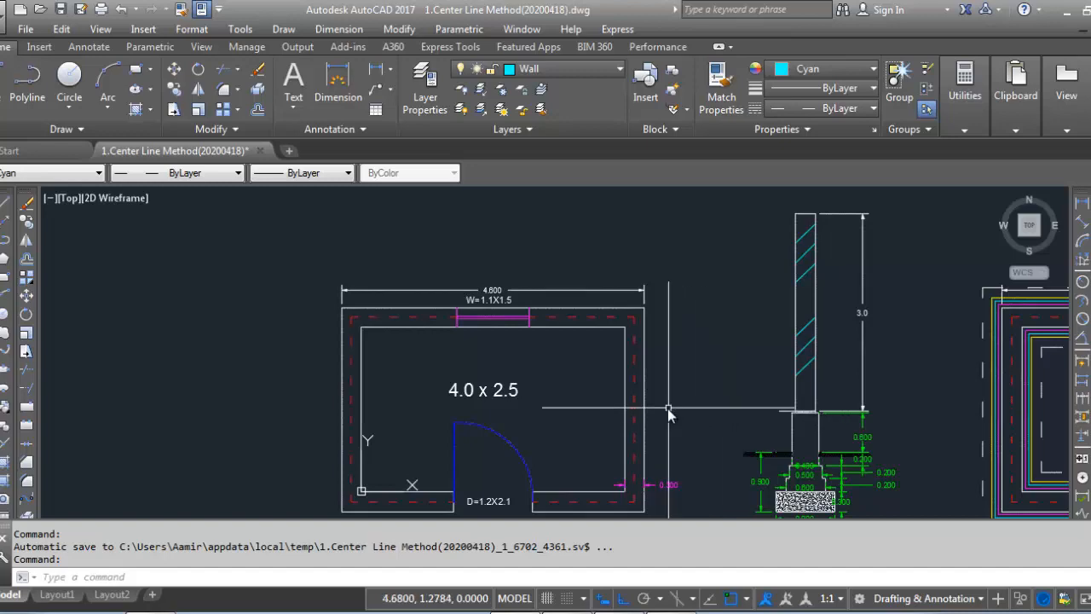
scroll(561, 401, "down", 4)
scroll(566, 393, "up", 2)
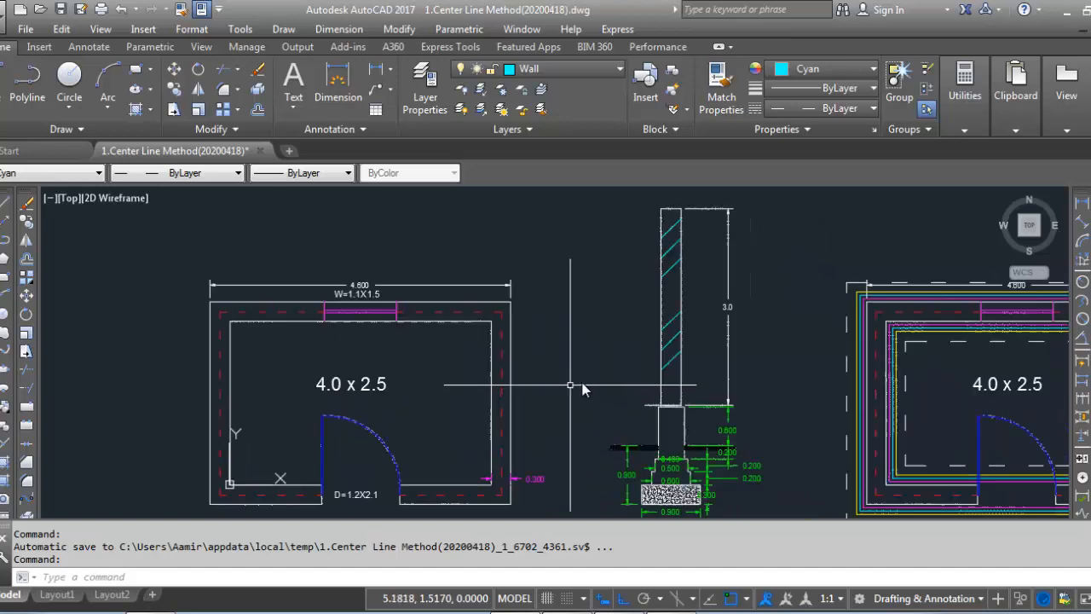
left_click_drag(571, 469, 571, 392)
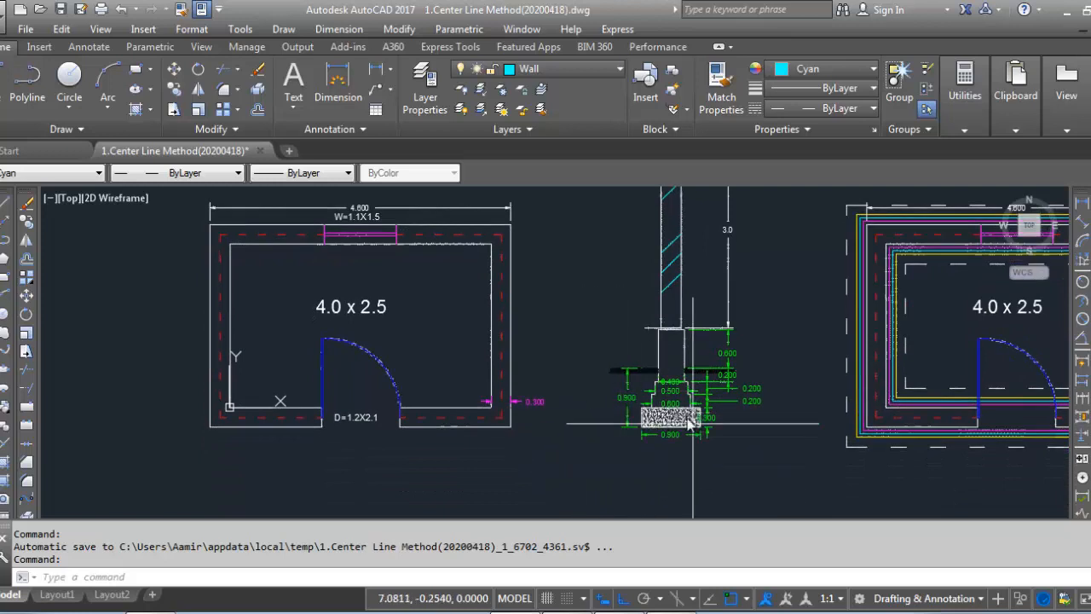
scroll(687, 413, "up", 2)
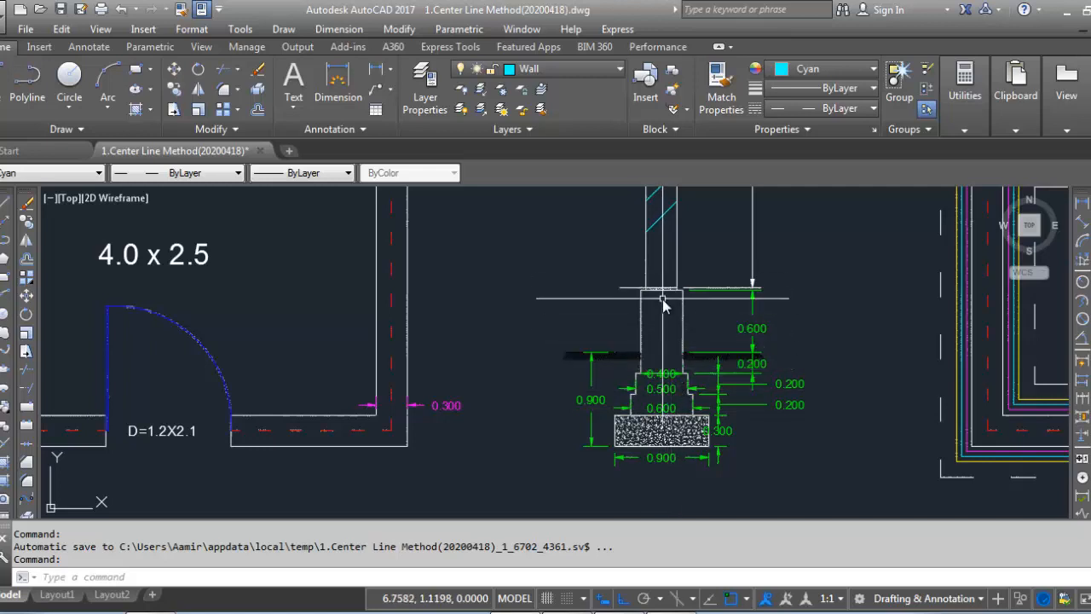
left_click_drag(666, 323, 666, 399)
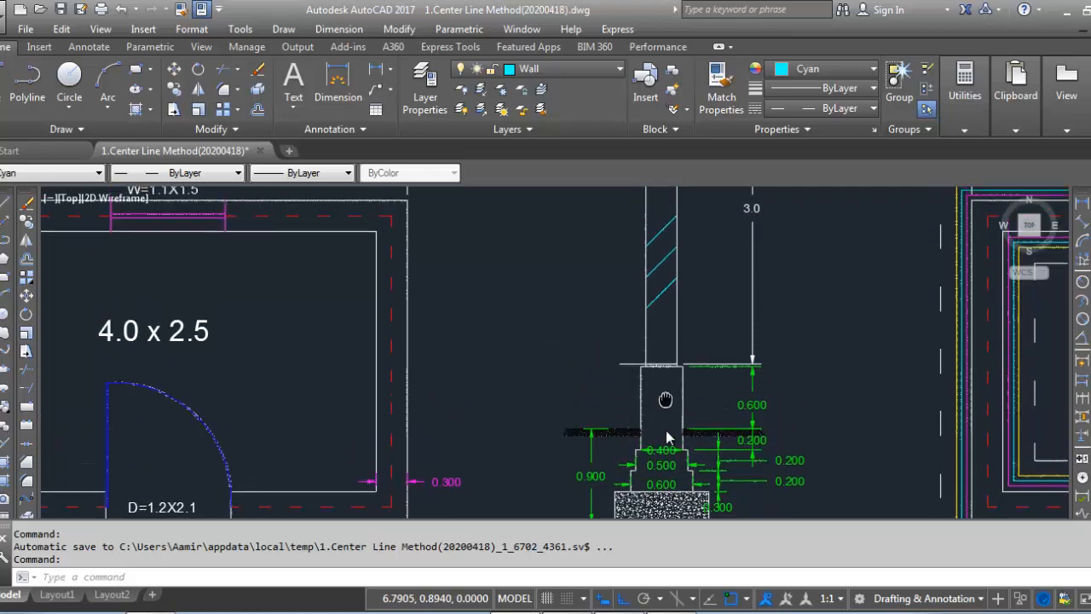
scroll(663, 427, "down", 3)
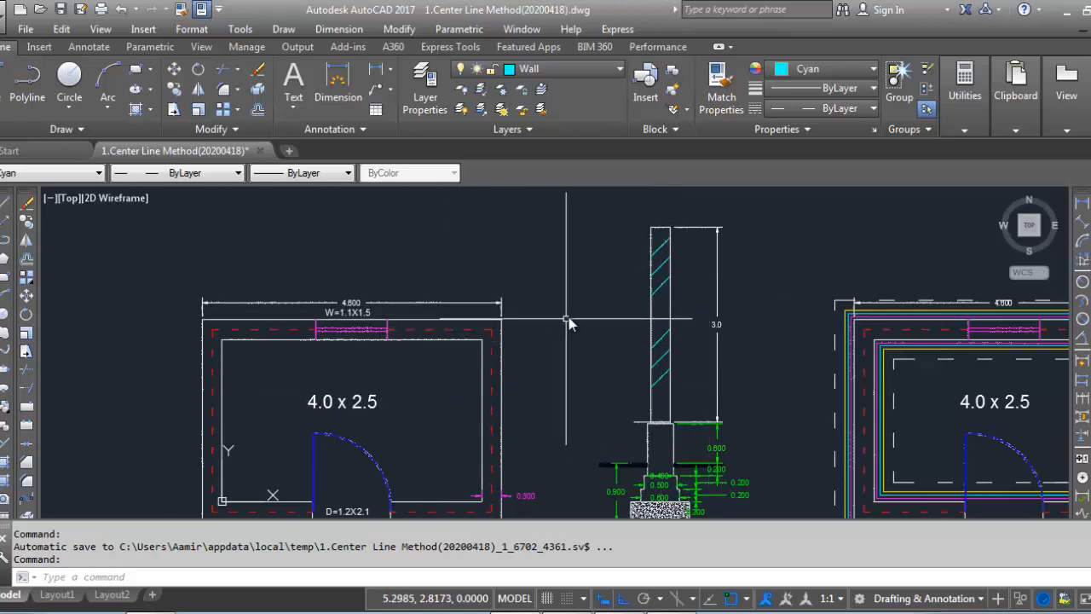
left_click_drag(421, 414, 478, 360)
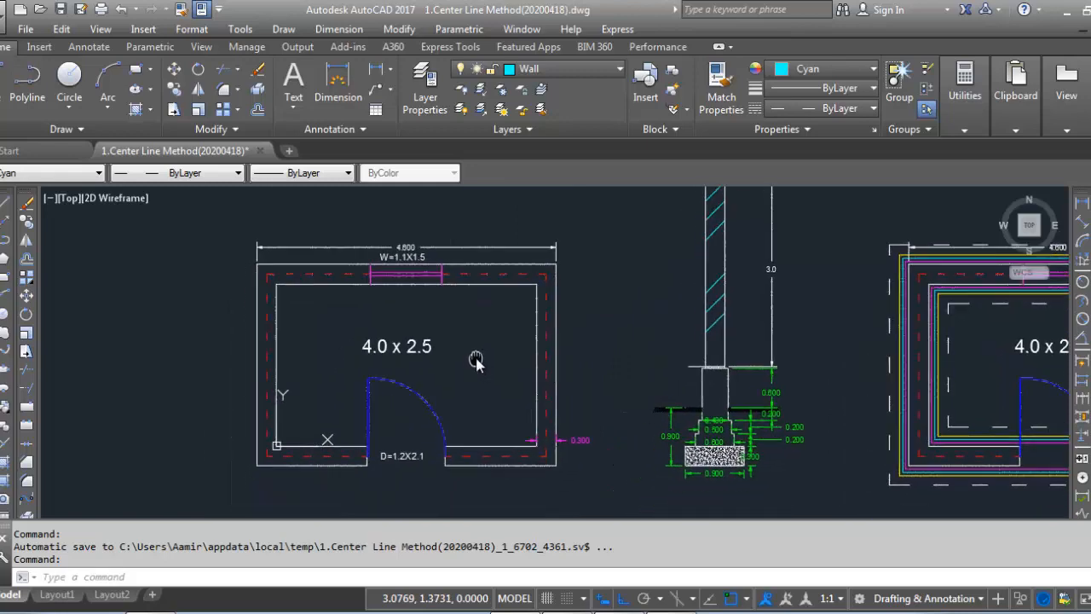
Step: Switch to the Center Line Method workbook in Excel and read the problem statement with its list of work items
left_click(168, 611)
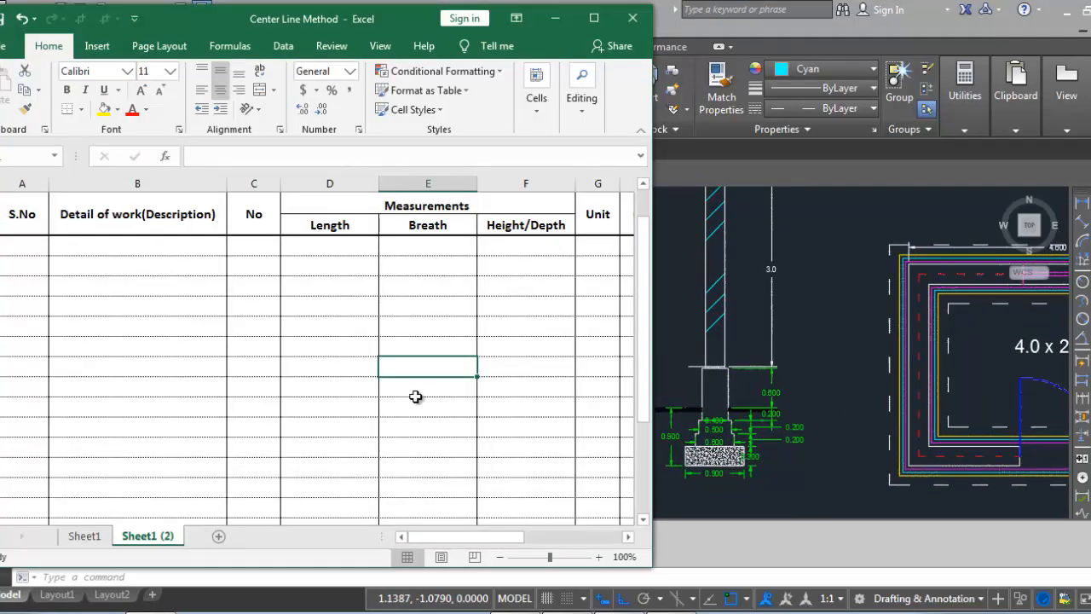
left_click(594, 18)
scroll(546, 376, "up", 1)
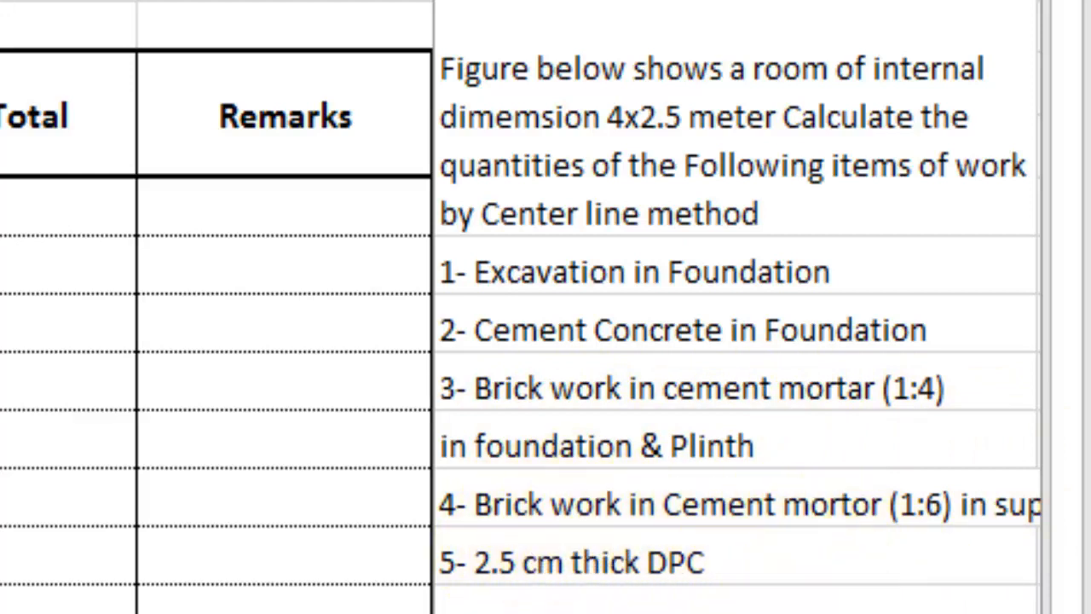
scroll(520, 307, "right", 3)
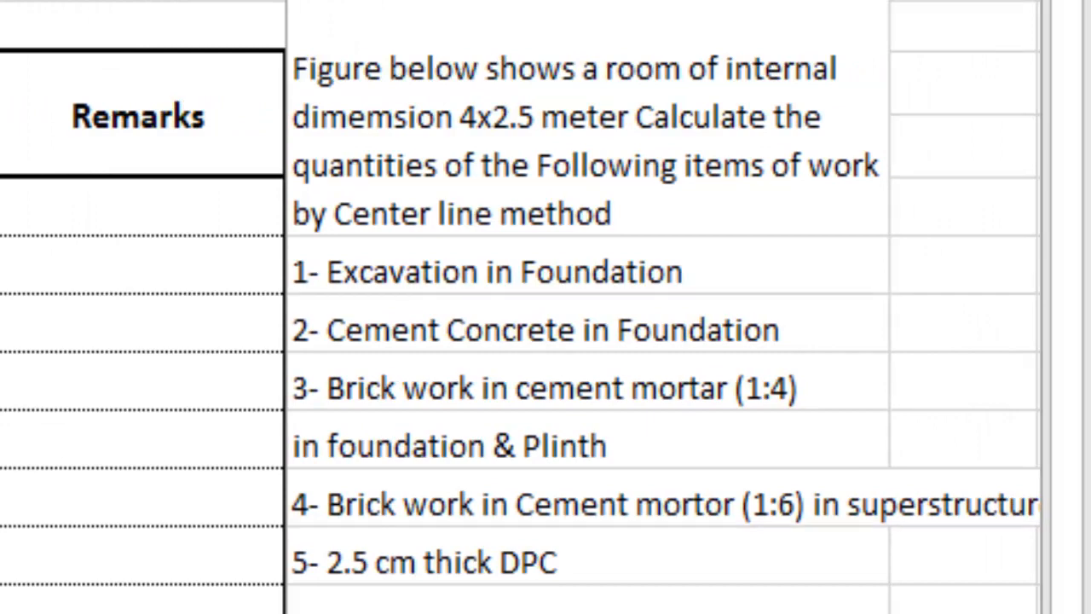
scroll(520, 307, "left", 3)
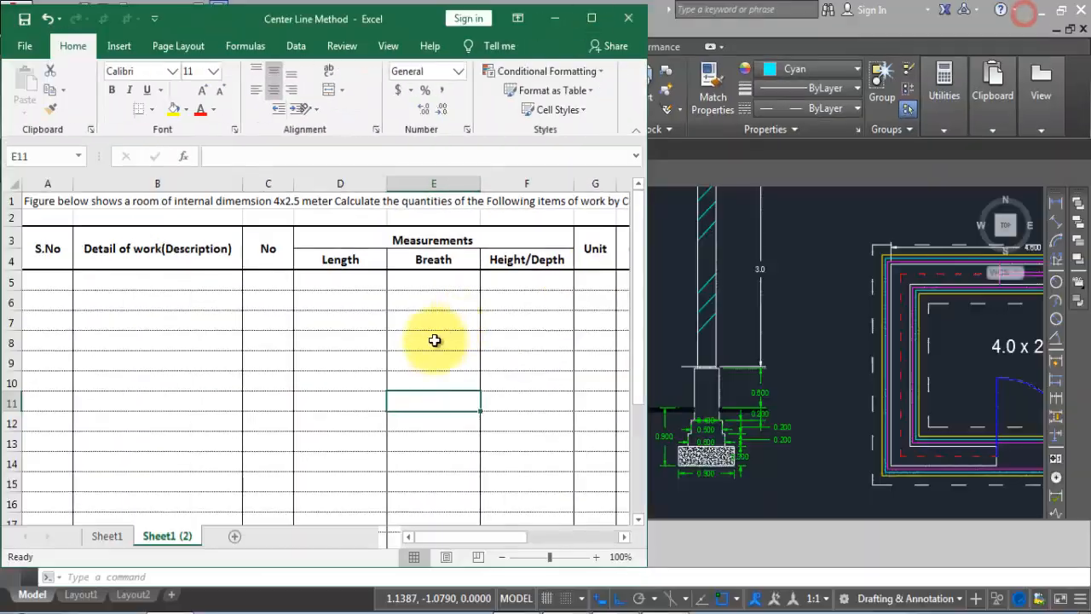
Step: Switch back to AutoCAD and examine the foundation layout plan with its coloured offset outlines around the room
left_click(795, 270)
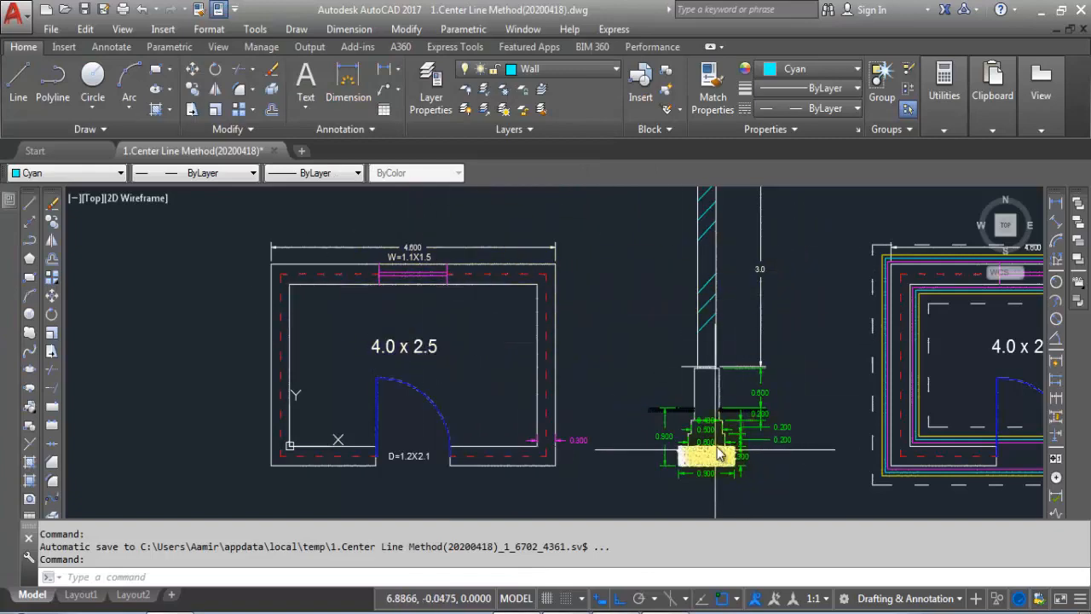
mouse_move(761, 435)
left_mouse_down()
mouse_move(529, 412)
mouse_move(584, 420)
left_mouse_up()
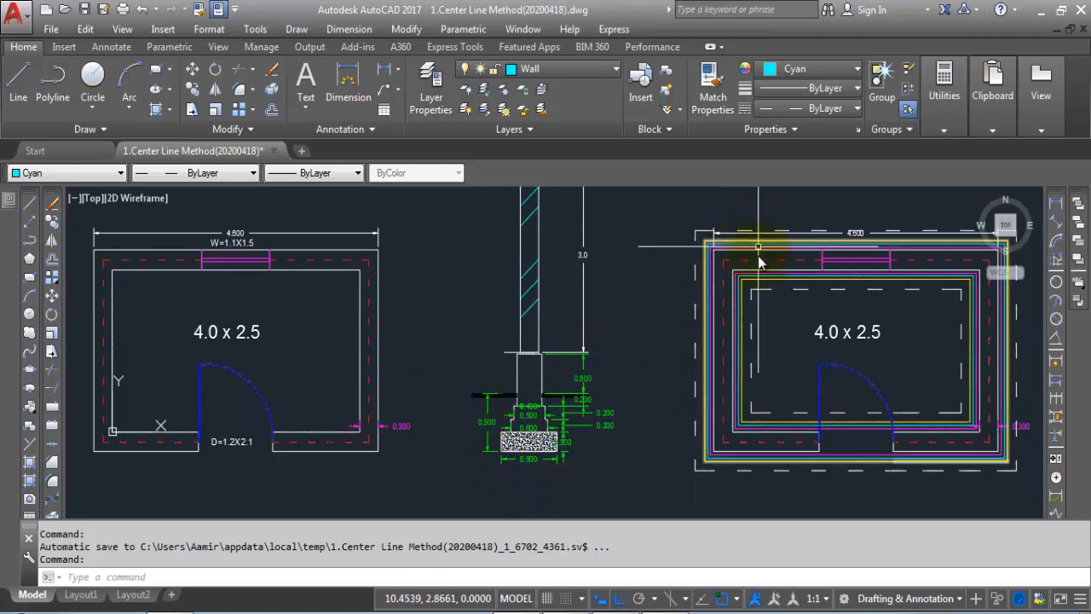
scroll(786, 256, "up", 2)
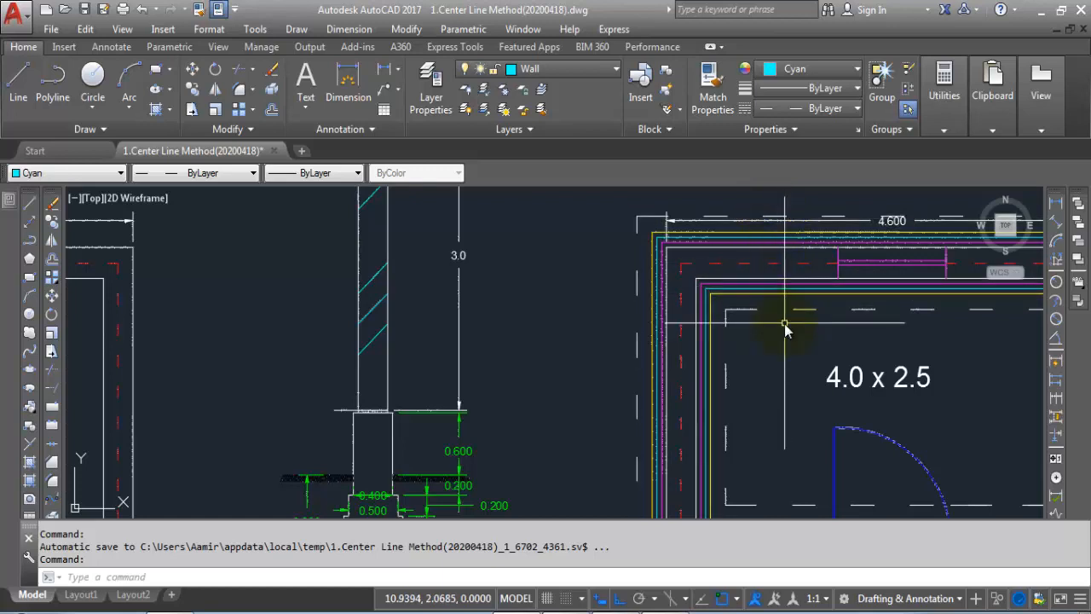
scroll(375, 303, "down", 2)
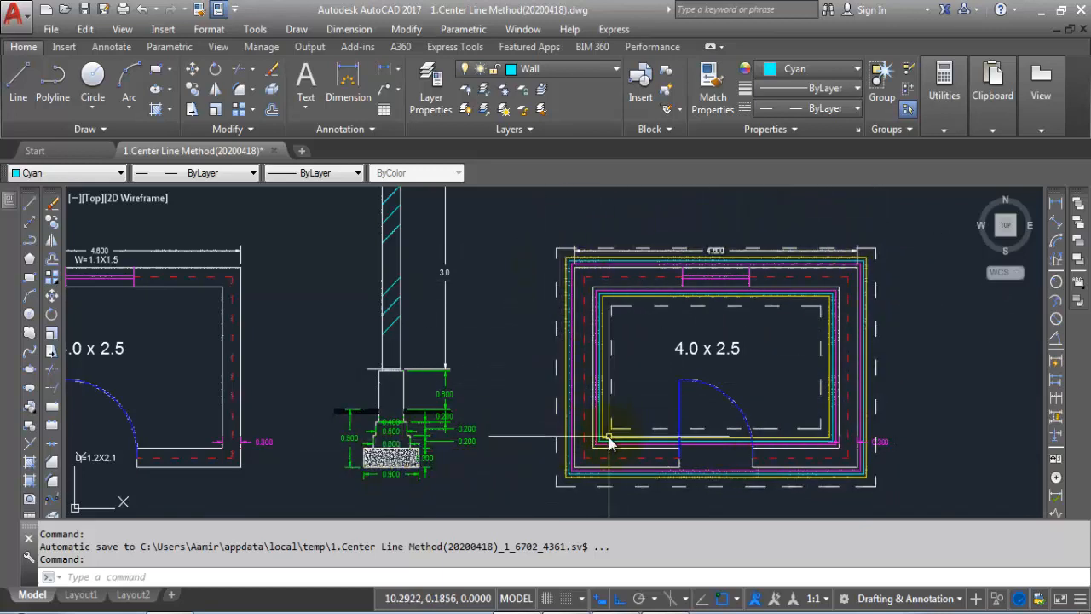
mouse_move(608, 441)
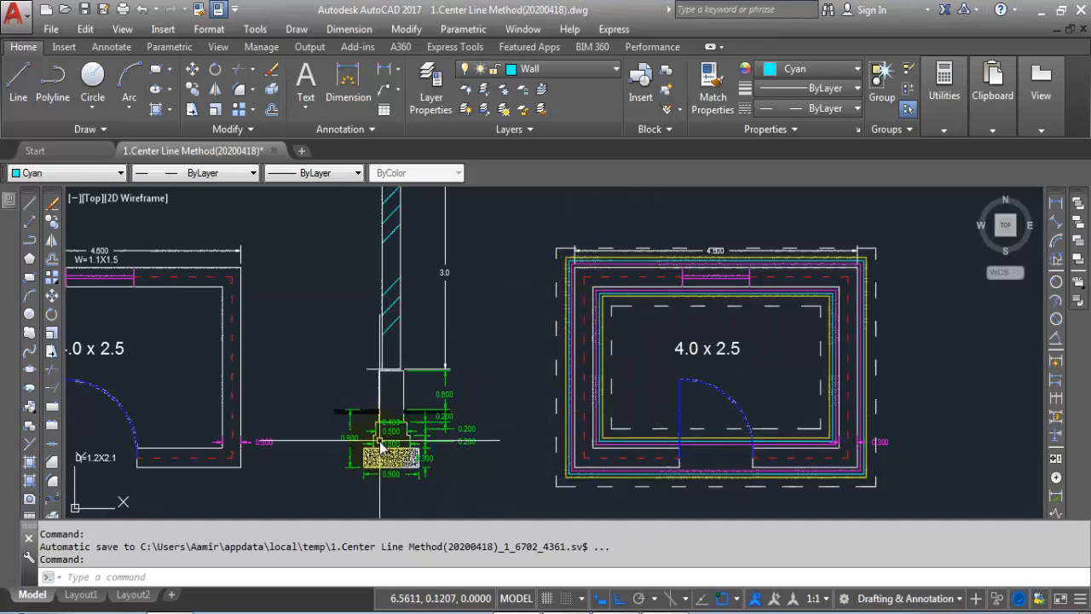
Step: Compare the stepped footing section's widths and depths with the matching outlines around the door area of the foundation plan
scroll(385, 442, "up", 2)
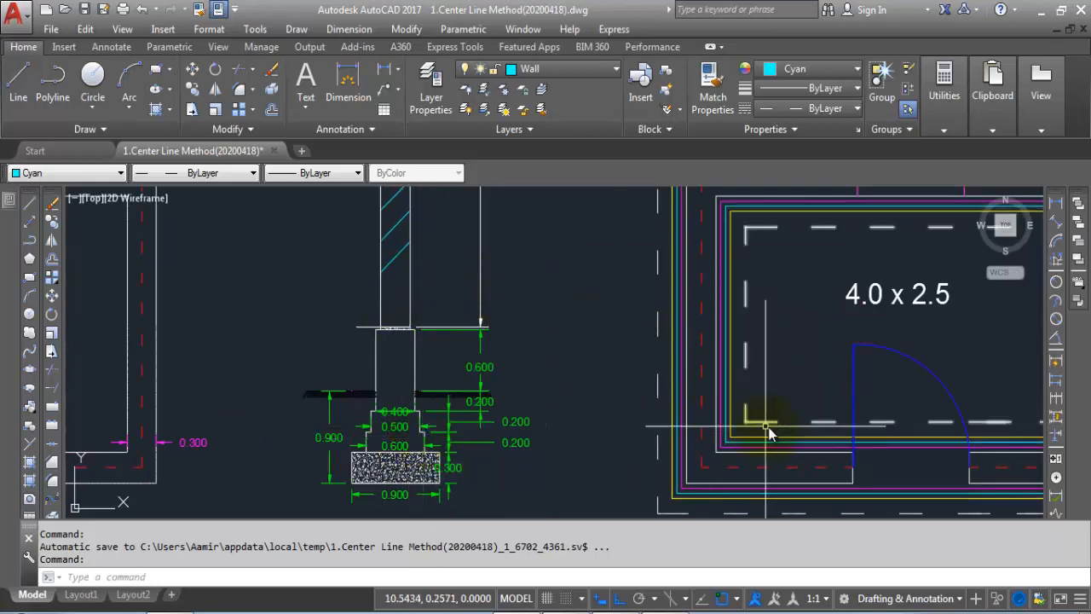
scroll(767, 494, "up", 2)
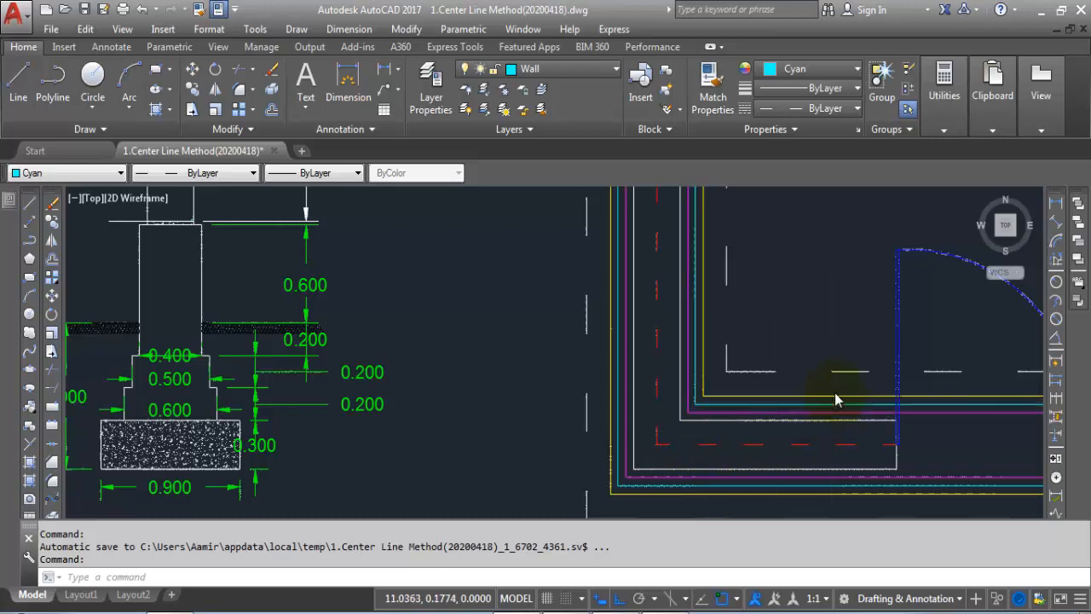
scroll(835, 397, "down", 4)
scroll(878, 424, "up", 4)
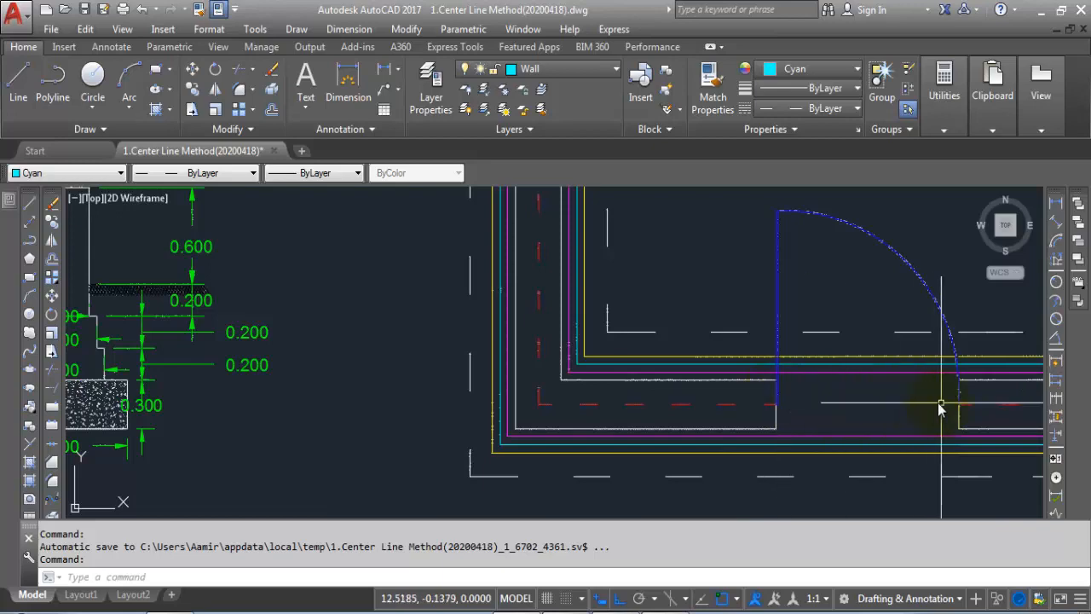
scroll(928, 412, "down", 6)
scroll(919, 385, "up", 3)
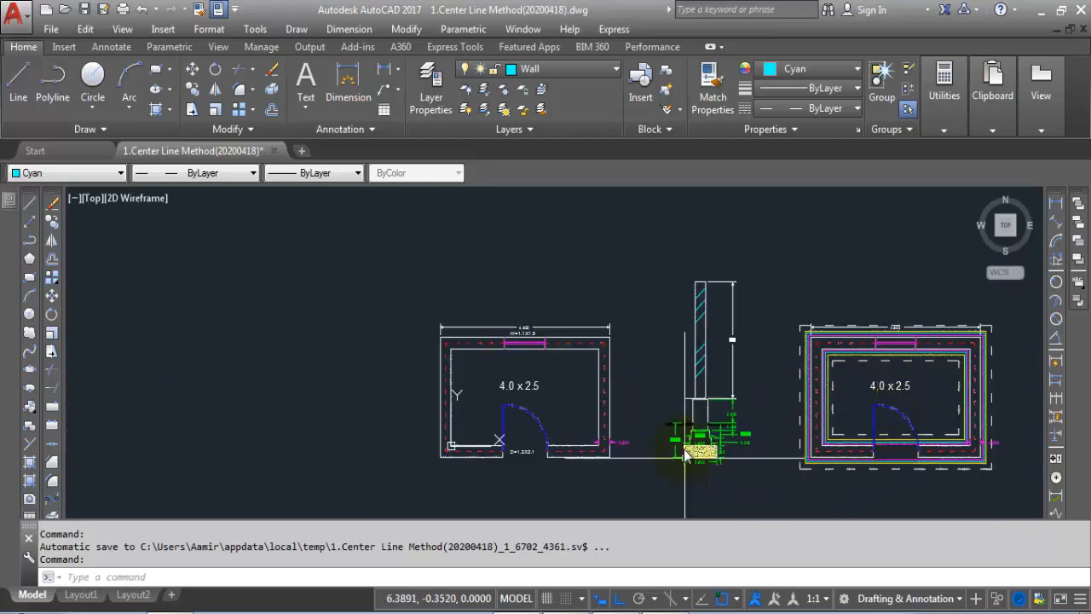
scroll(700, 444, "up", 3)
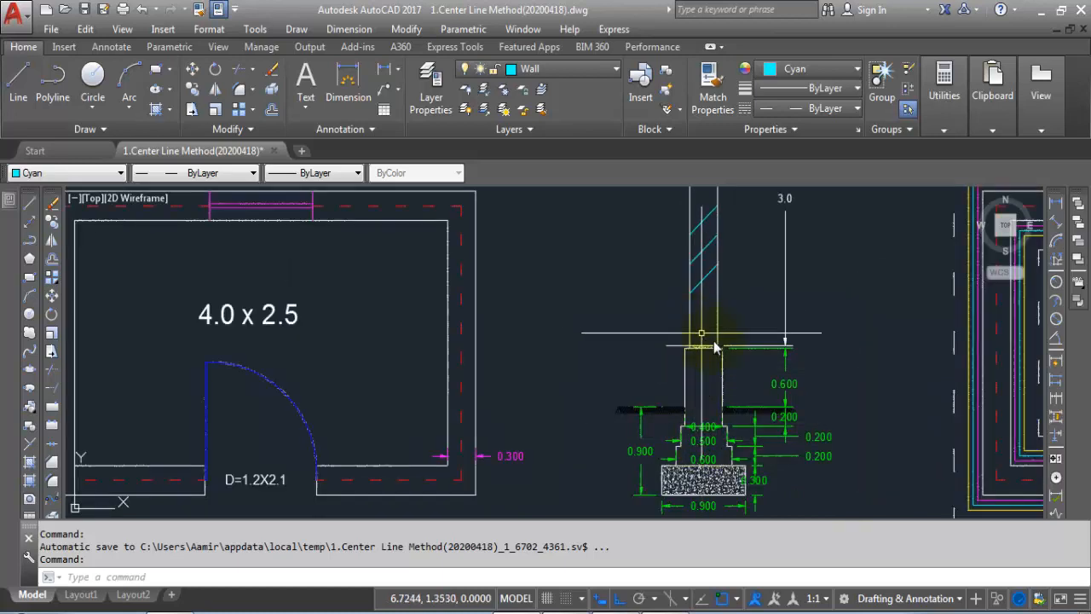
scroll(712, 331, "up", 2)
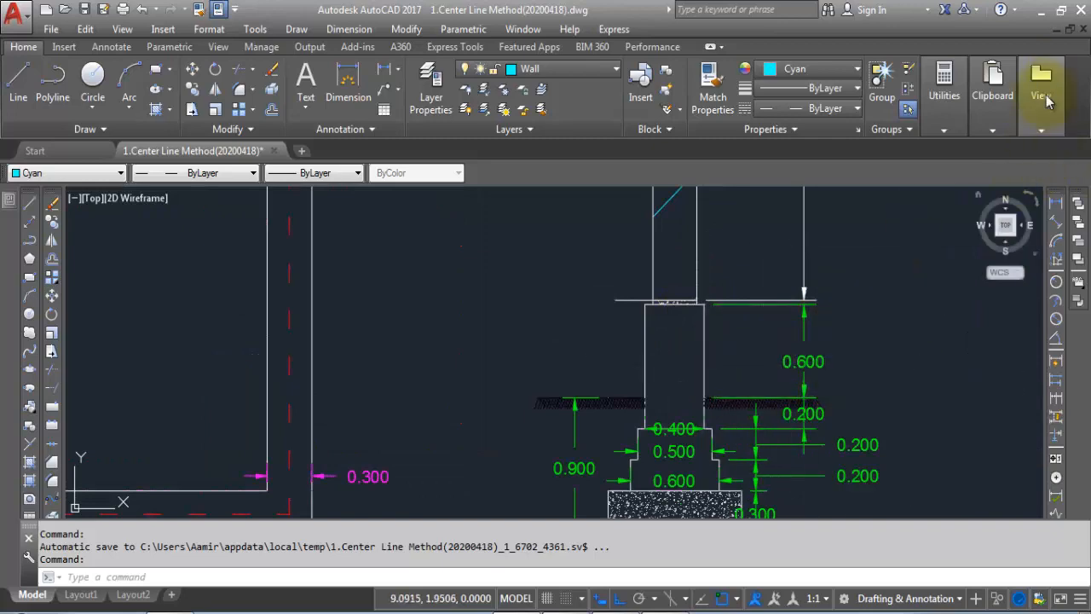
Step: Reduce the AutoCAD window to sit beside the Excel window and extend the Excel window down to full screen height
left_click(1060, 19)
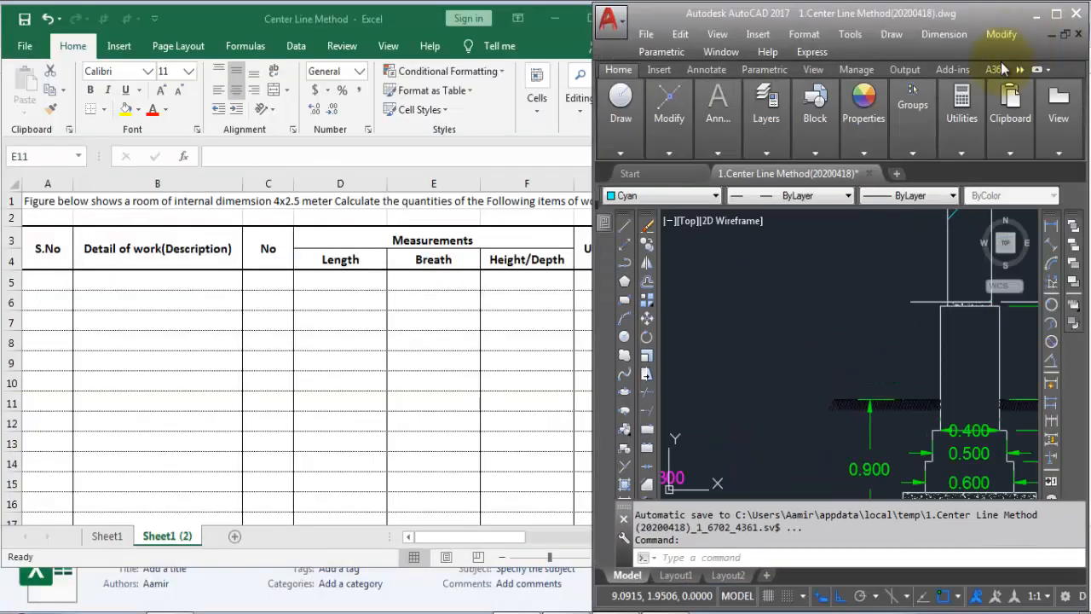
left_click(501, 373)
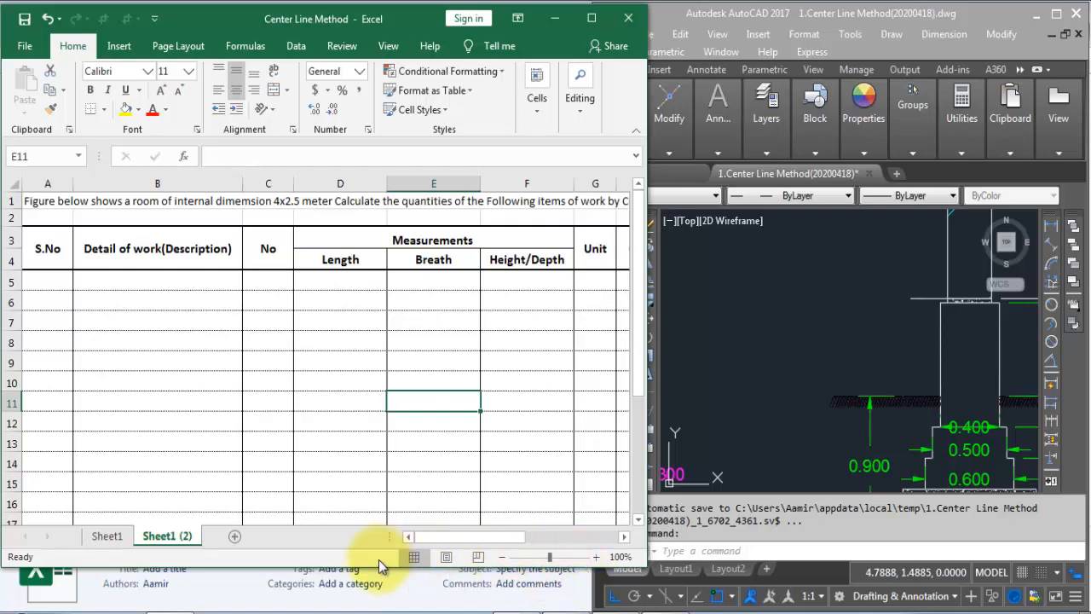
left_click_drag(376, 569, 360, 610)
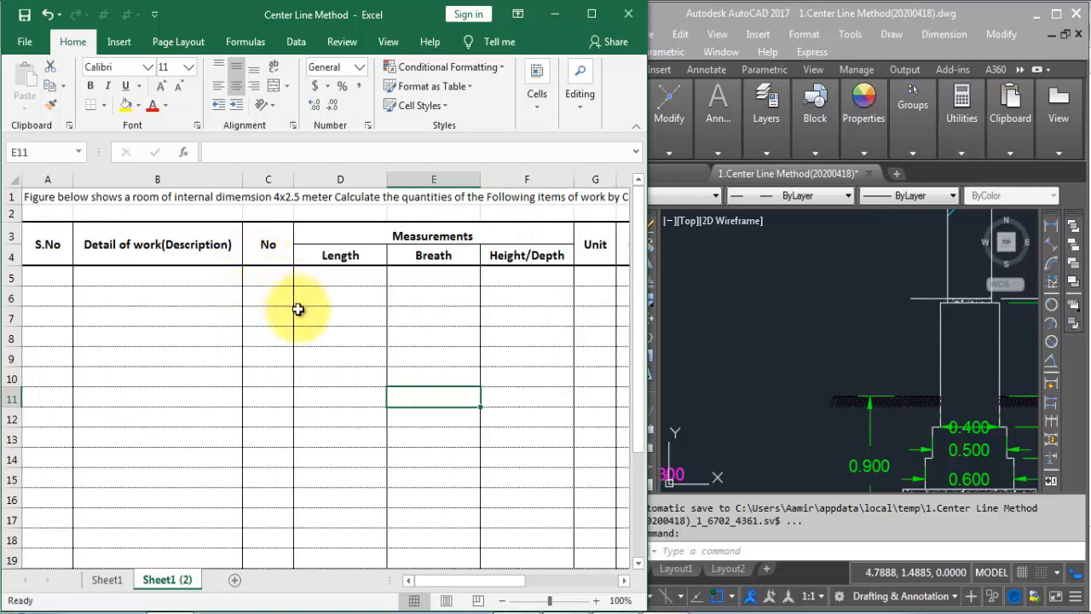
Step: Show the Remarks column and work-item list in Excel alongside the 4.0 x 2.5 room plan in AutoCAD
left_click(797, 309)
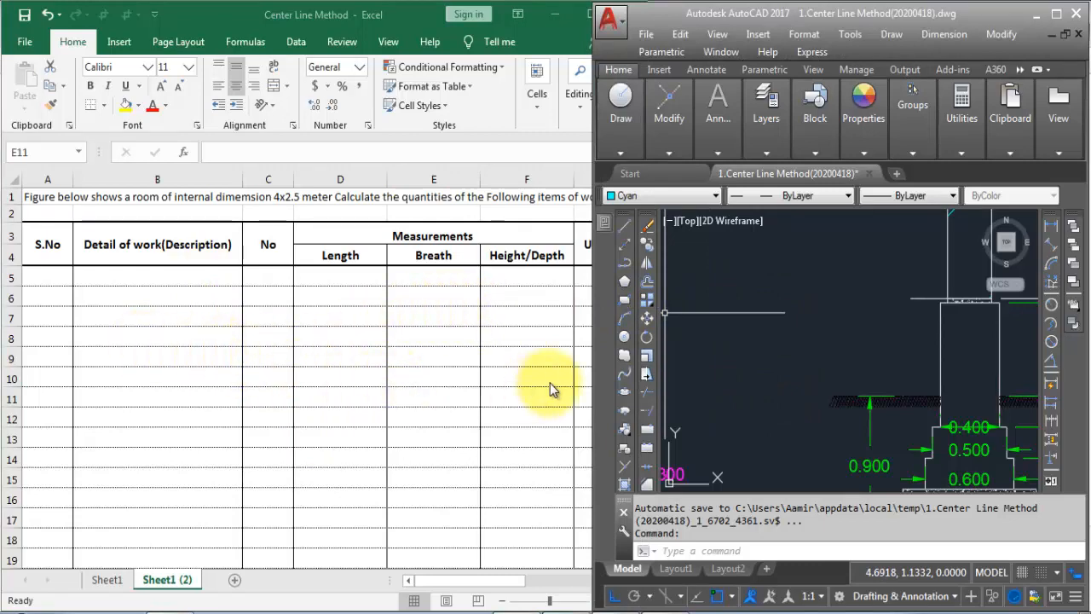
left_click(460, 368)
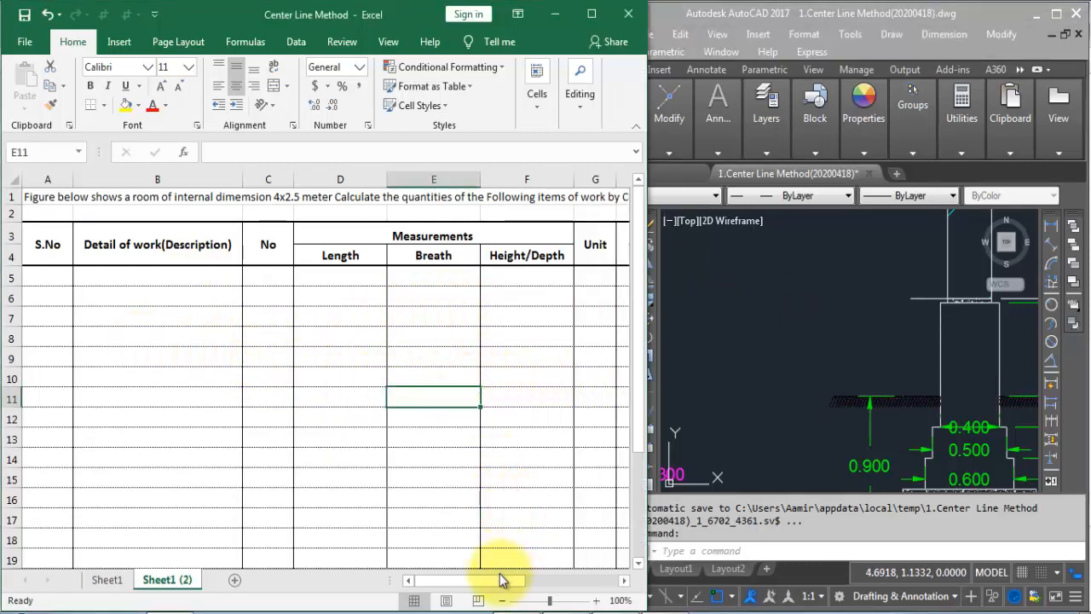
left_click_drag(501, 580, 598, 580)
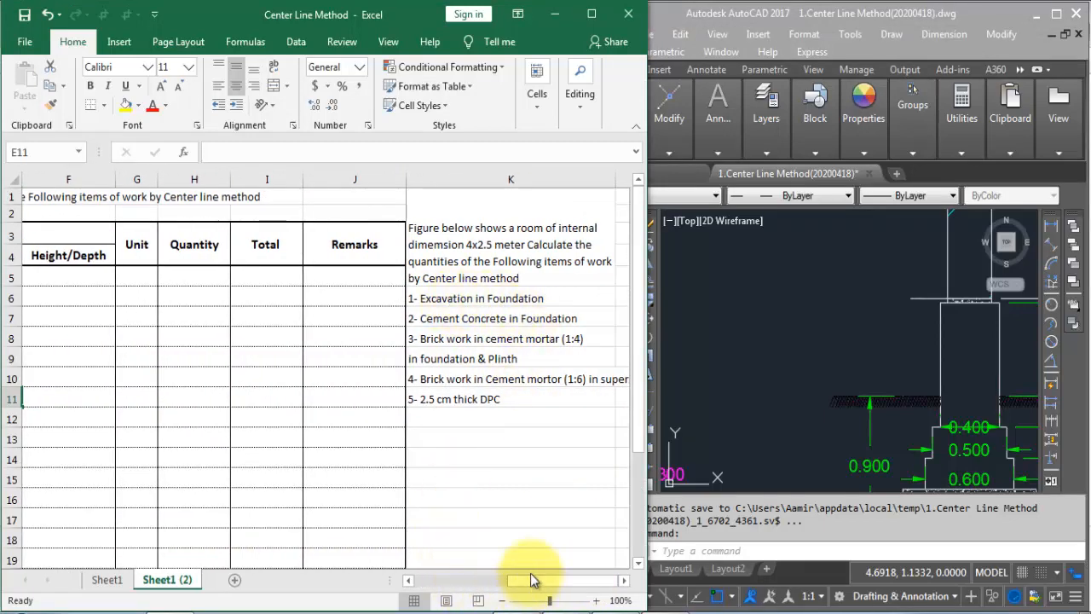
left_click(790, 310)
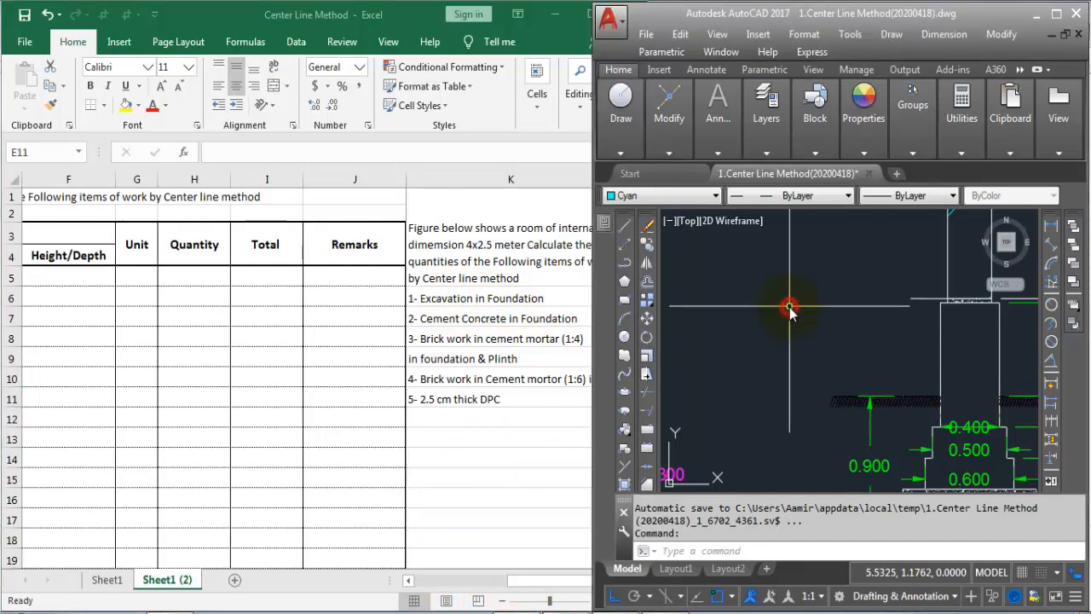
scroll(952, 358, "down", 4)
scroll(952, 358, "down", 2)
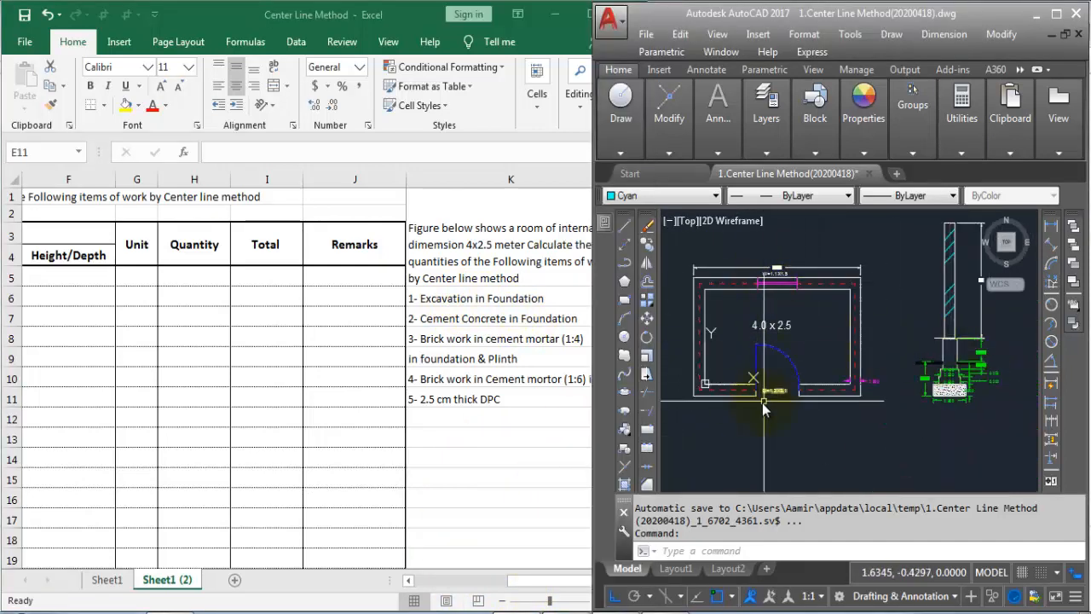
scroll(787, 282, "up", 3)
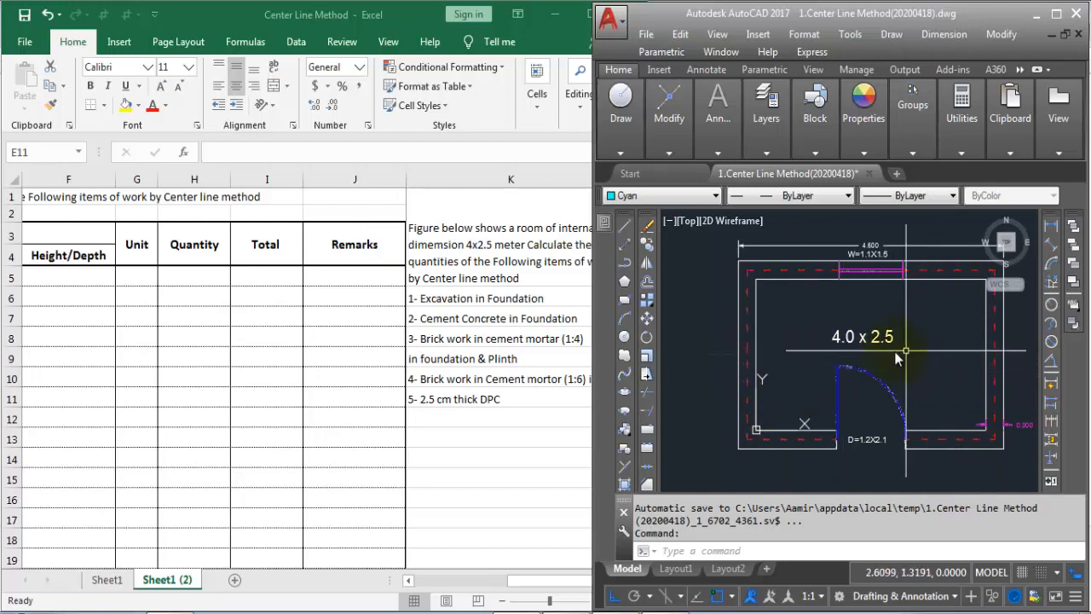
Step: In cell J5 under Remarks, begin the center line length formula with the long-wall term =2(4+2*.3/2)
left_click(332, 317)
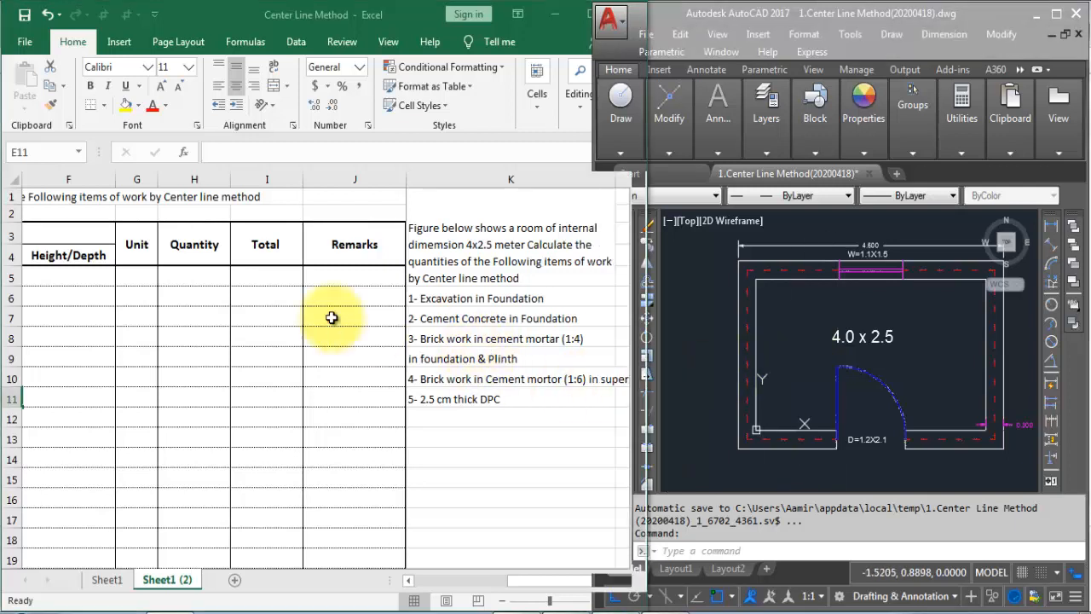
left_click(351, 274)
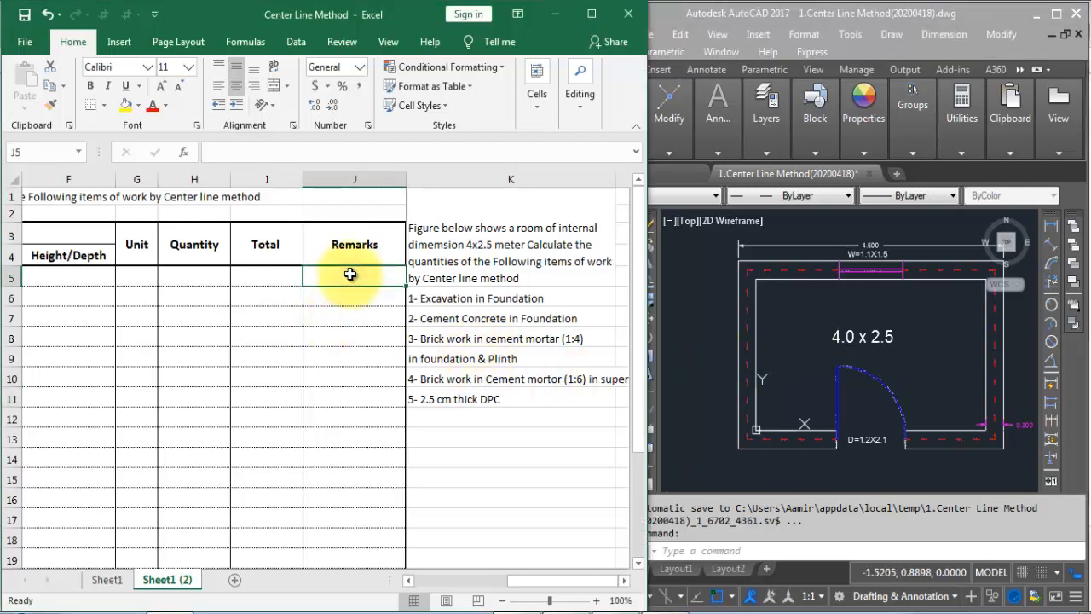
type("=")
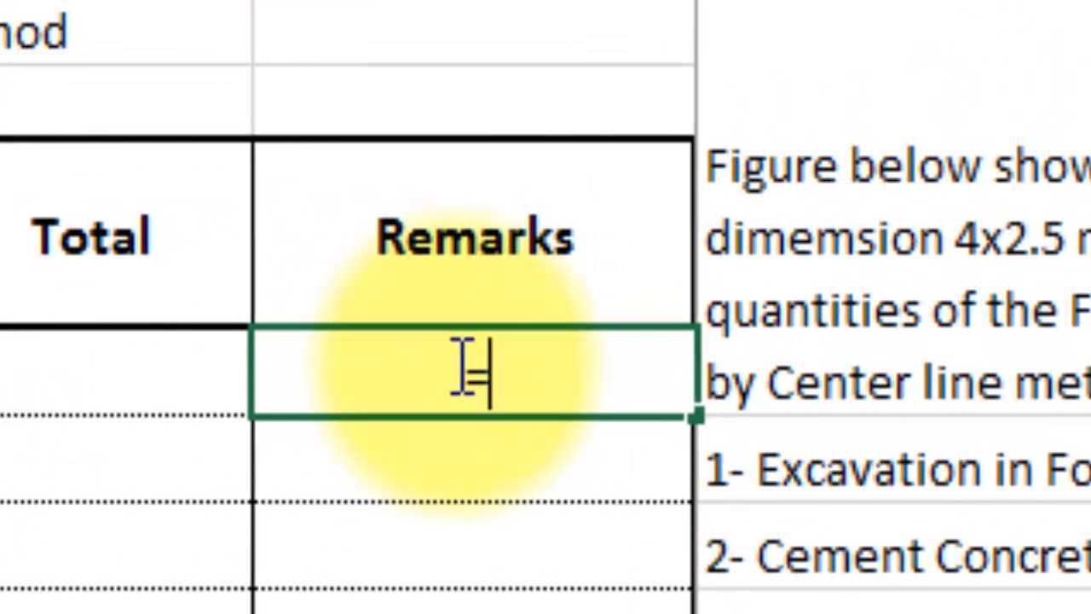
type("2")
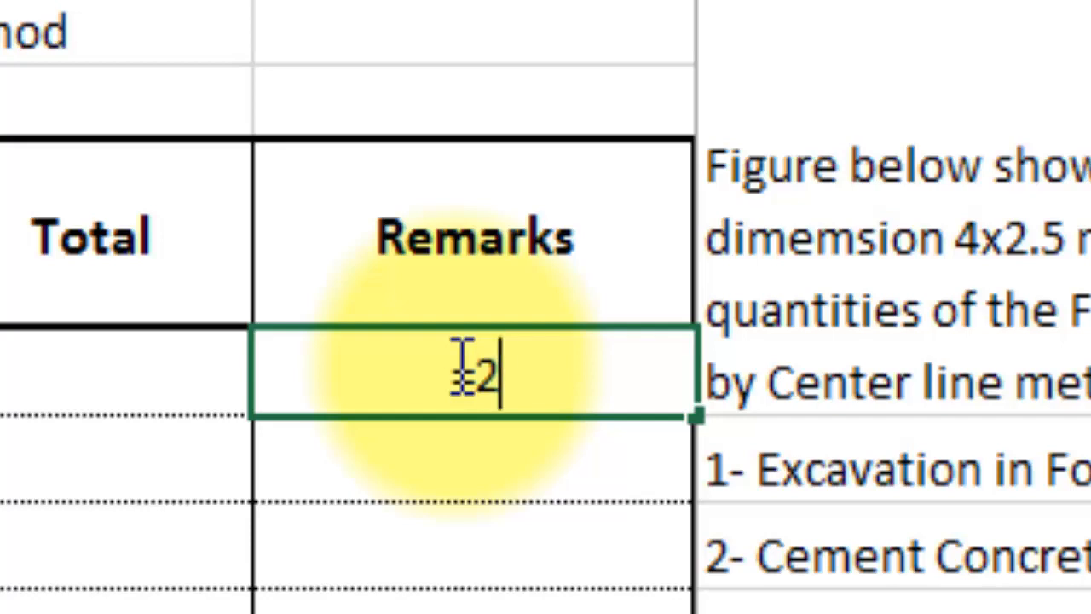
type("(")
type("4")
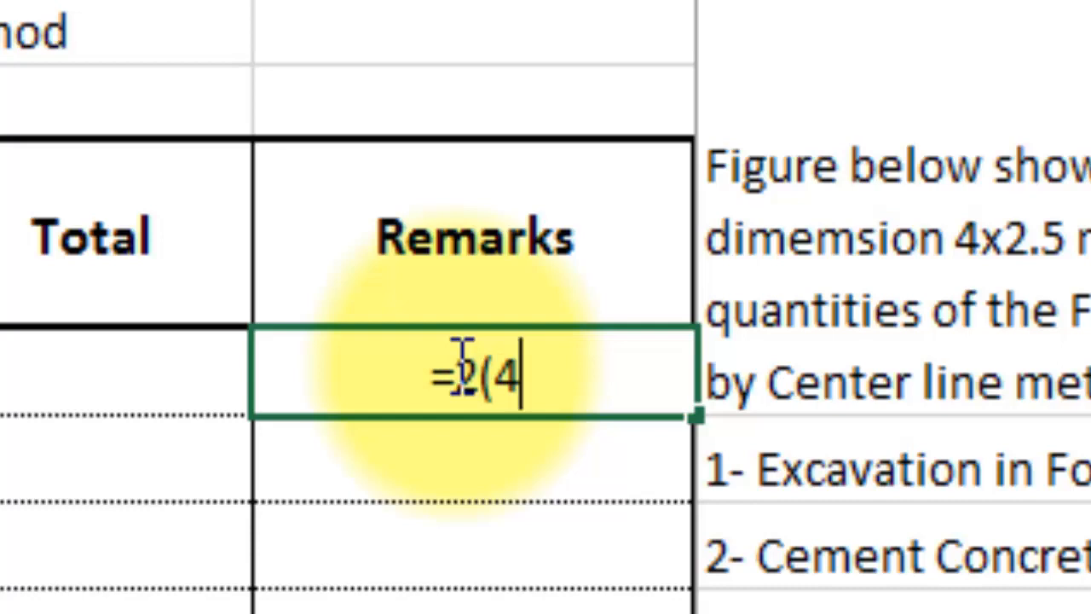
type("+")
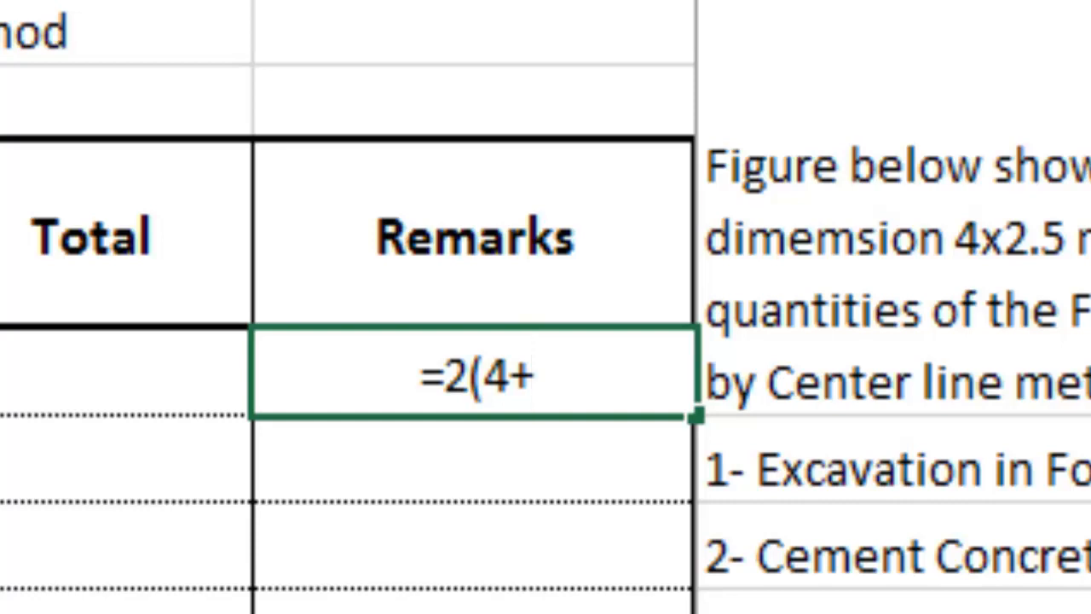
type("2")
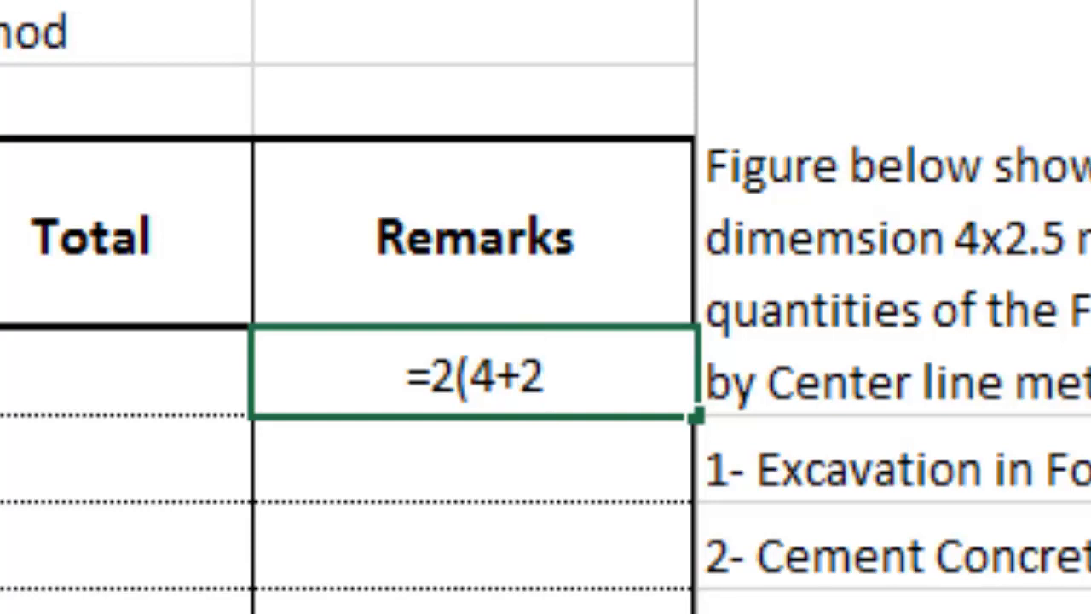
type("*")
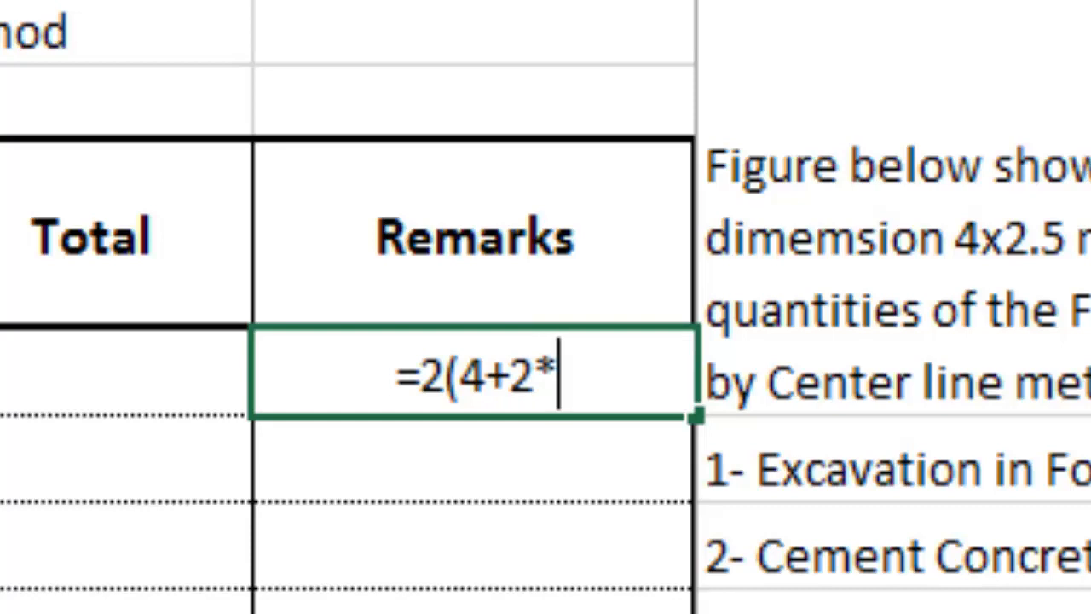
type(".3/")
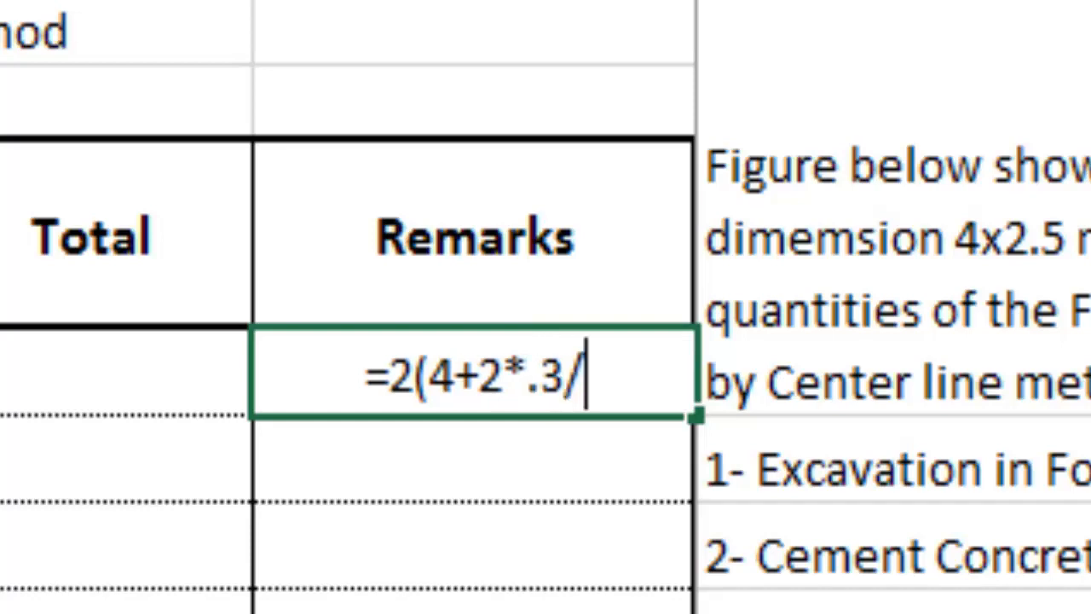
type("2")
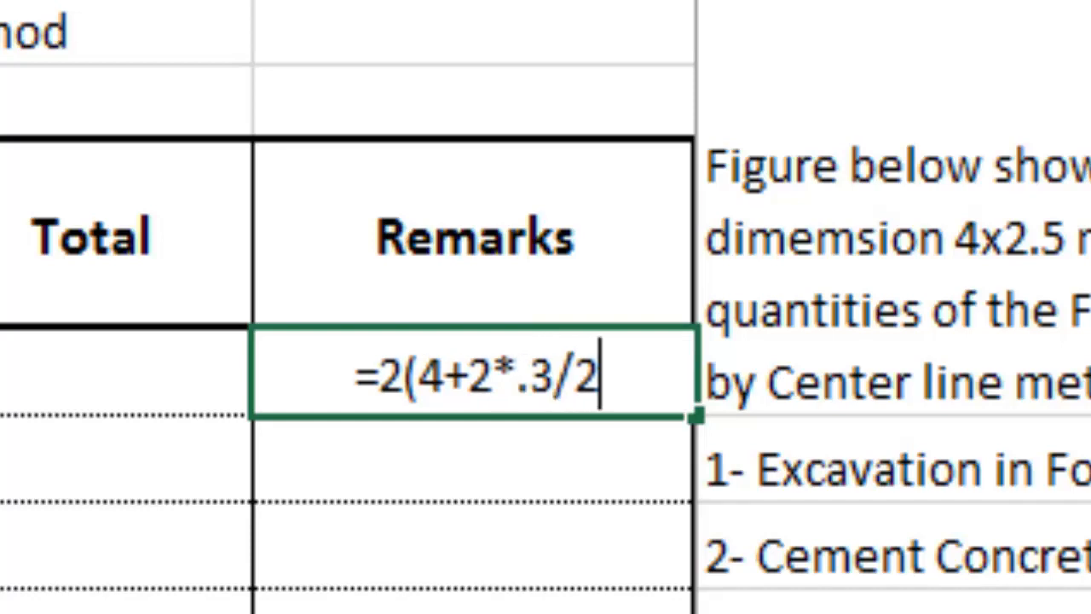
type(")")
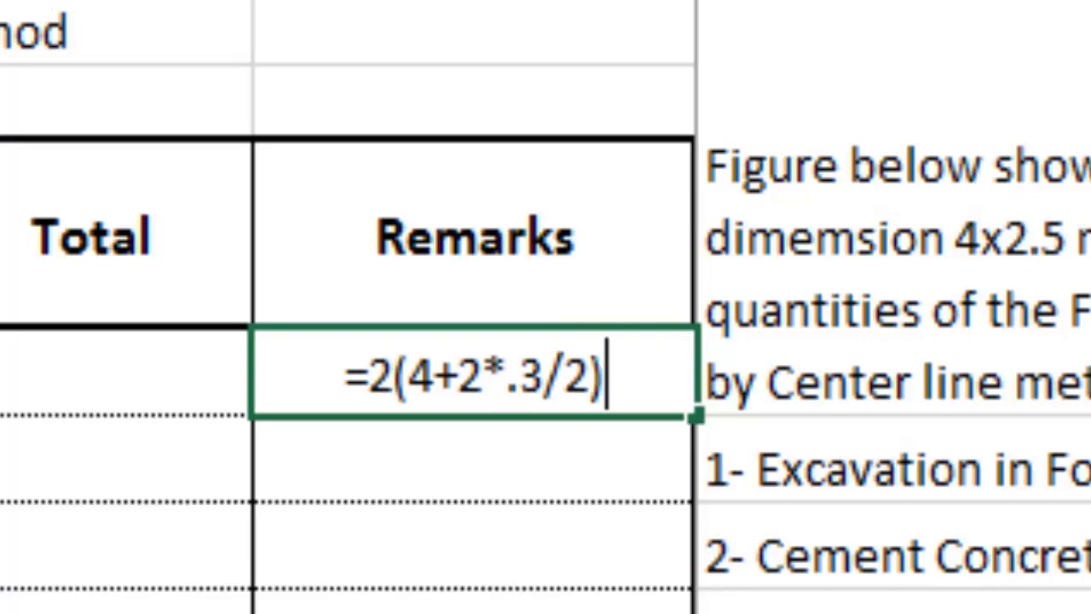
Step: Add the short-wall term +2(2.5+2*.3/2) to the J5 formula and accept its correction to =2*(4+2*.3/2)+2*(2.5+2*.3/2)
type("+2")
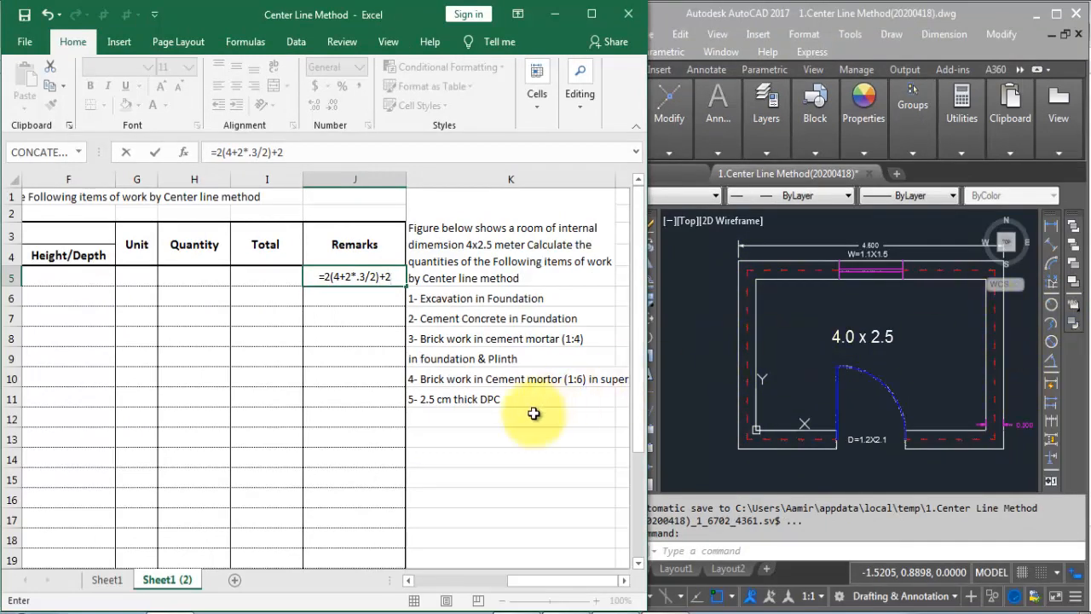
type("(")
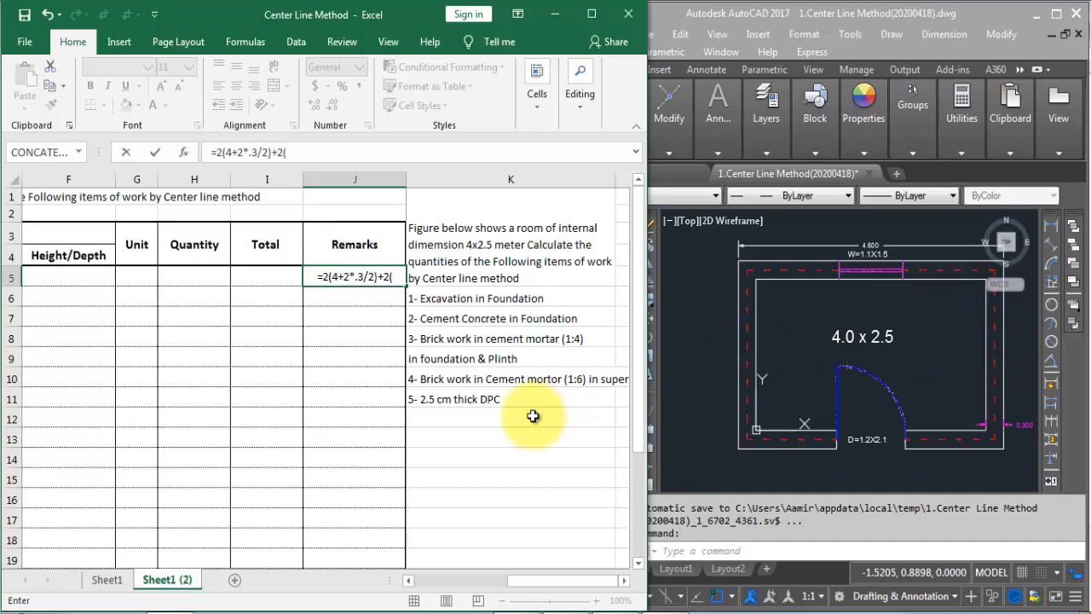
type("2")
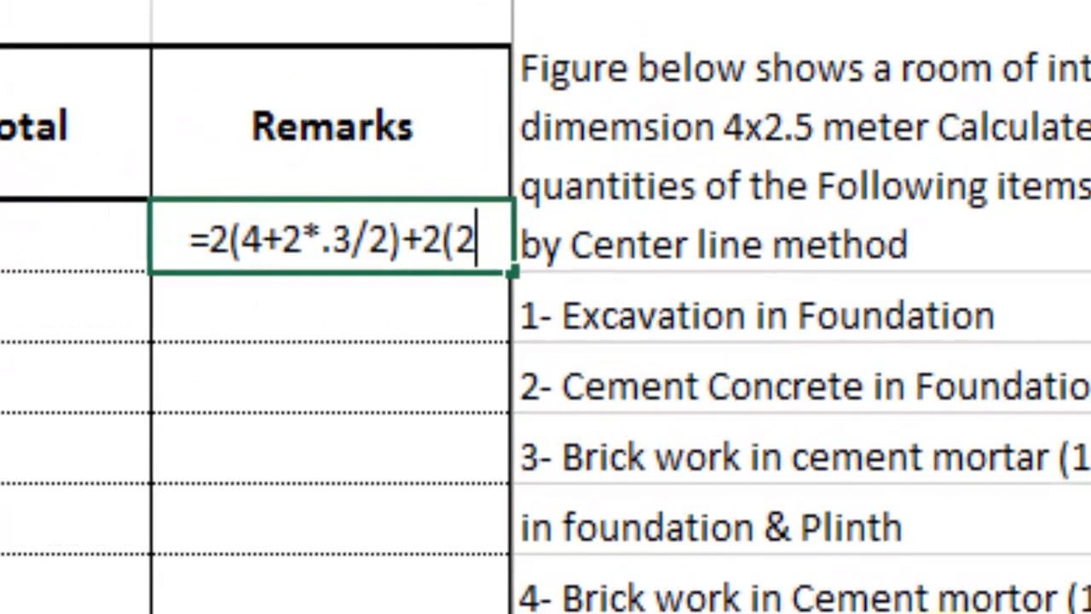
type(".5")
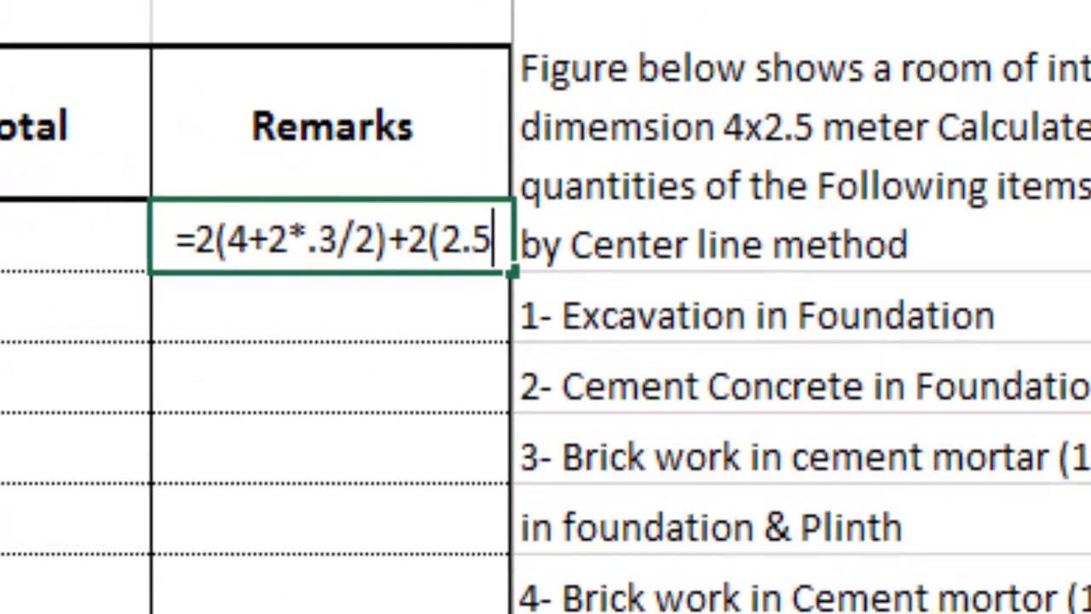
type("+")
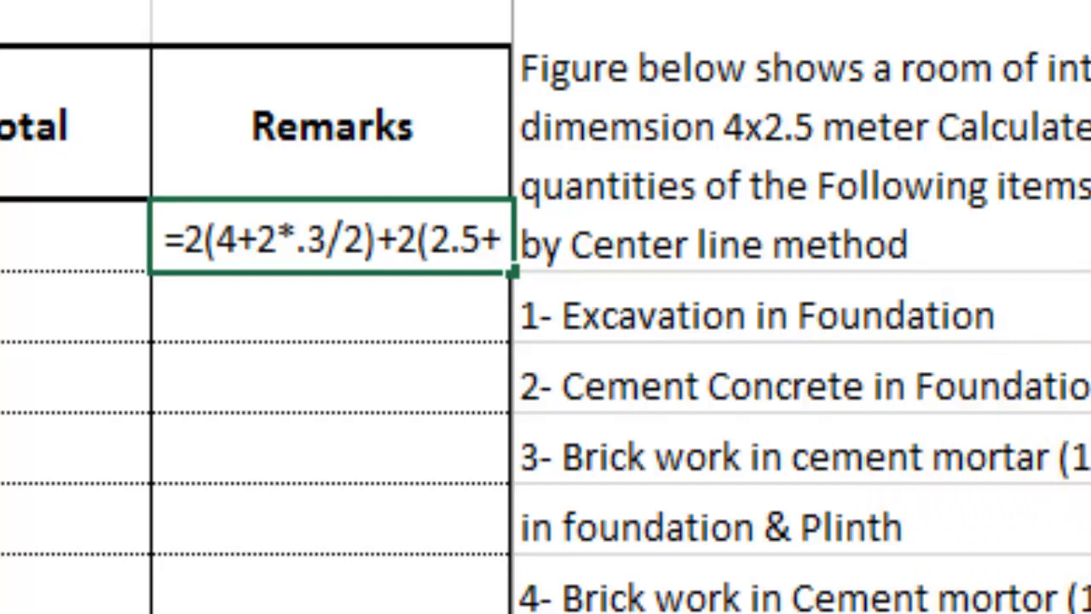
type("2*")
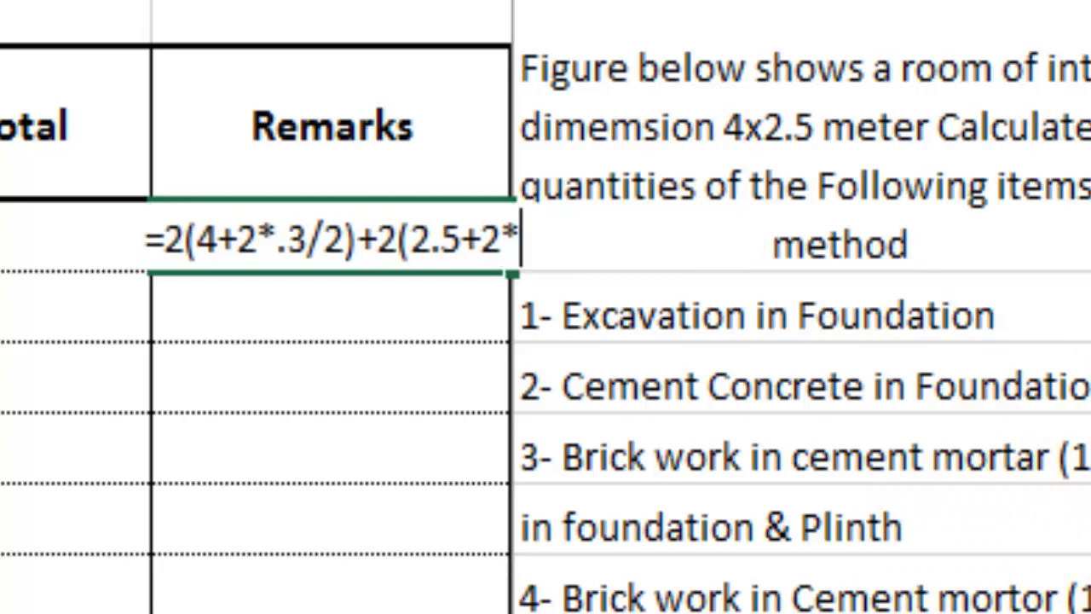
type(".3/")
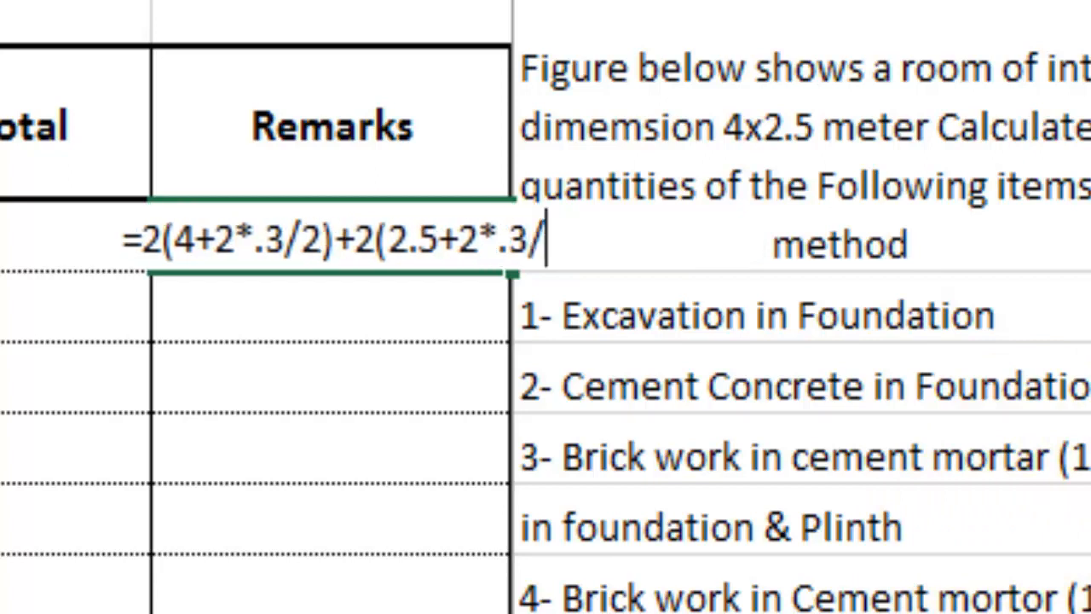
type("2")
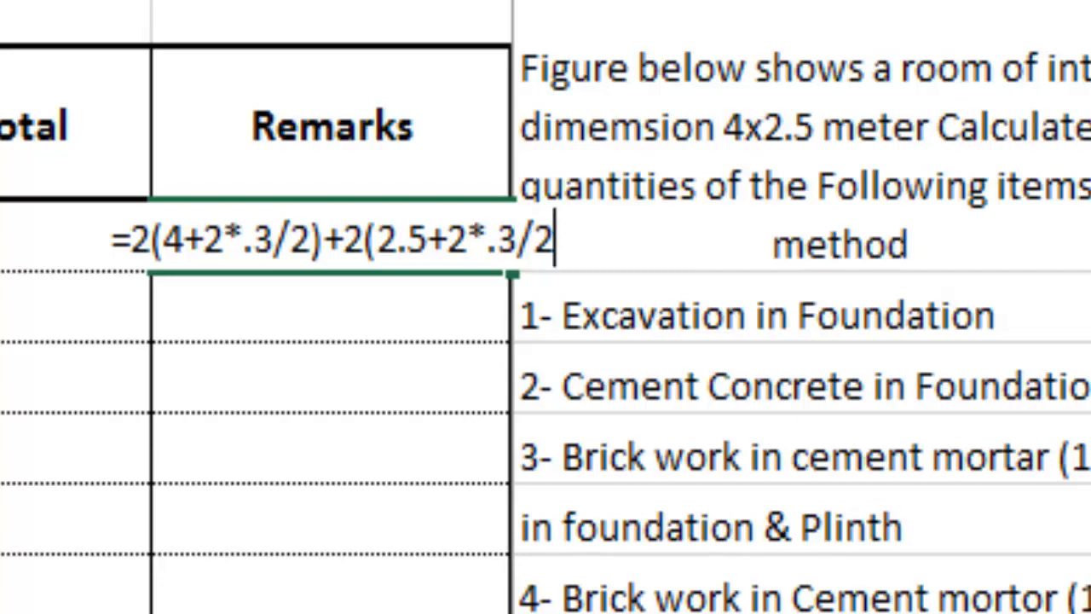
type(")")
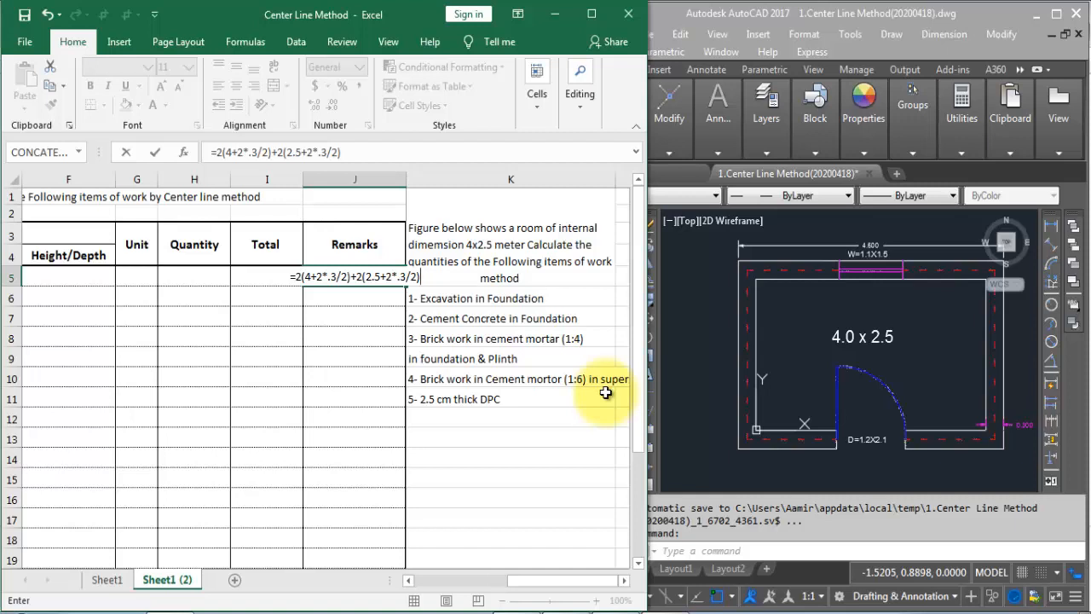
key("Return")
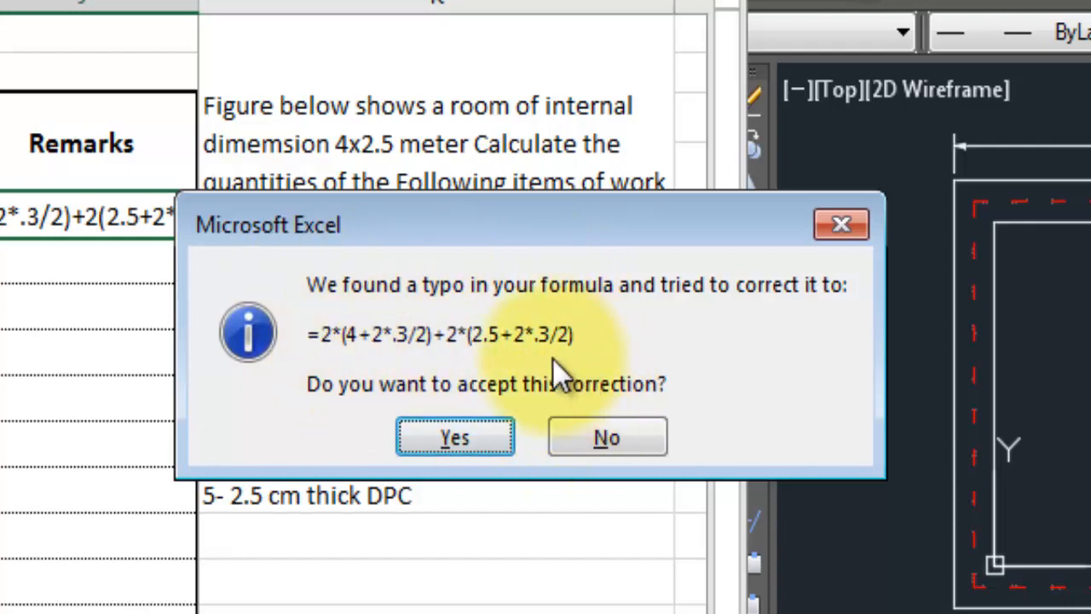
left_click(461, 437)
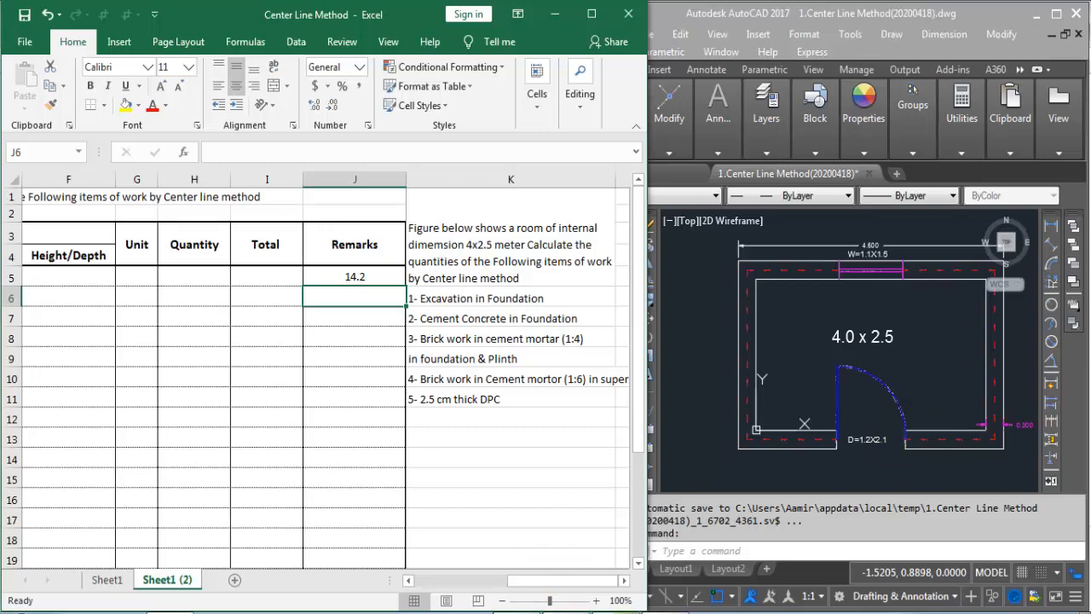
Step: Enter "Total Length of Center Line" as the work description in cell B5
left_click_drag(541, 580, 535, 577)
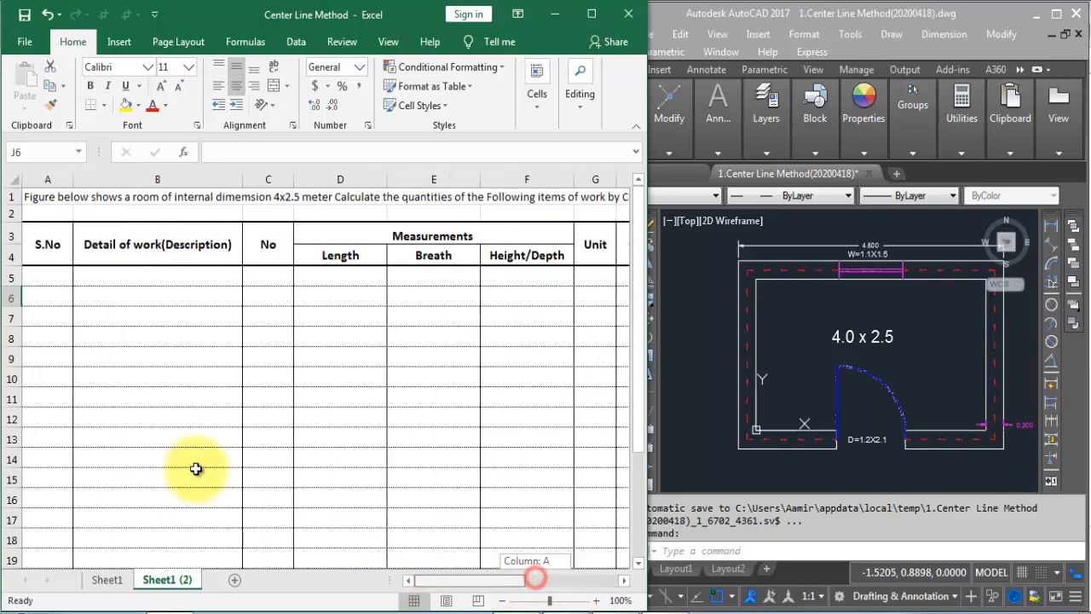
left_click(44, 275)
left_click(139, 277)
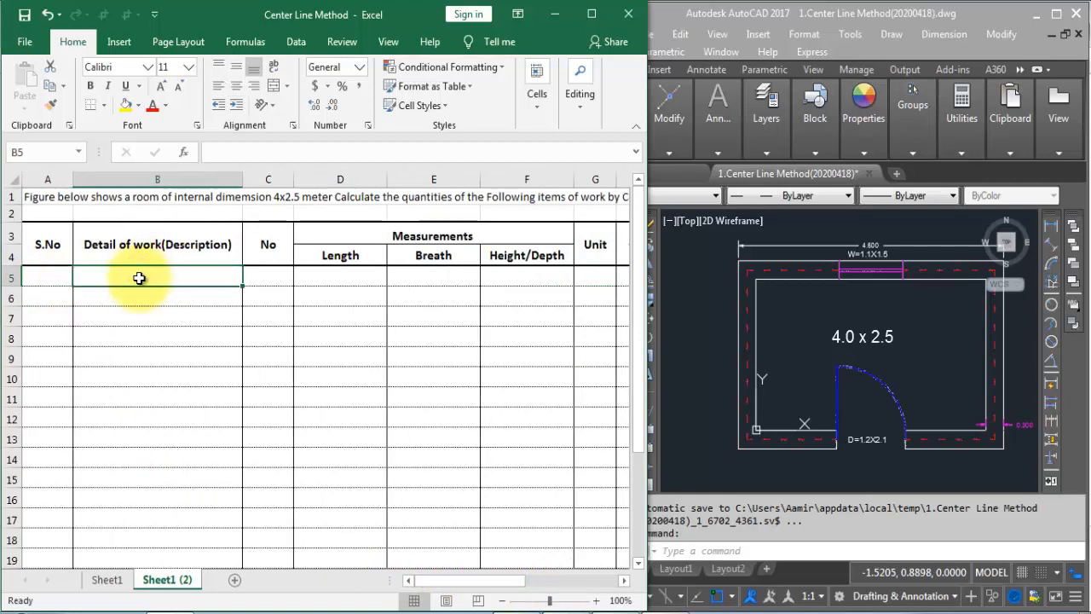
type("Tota")
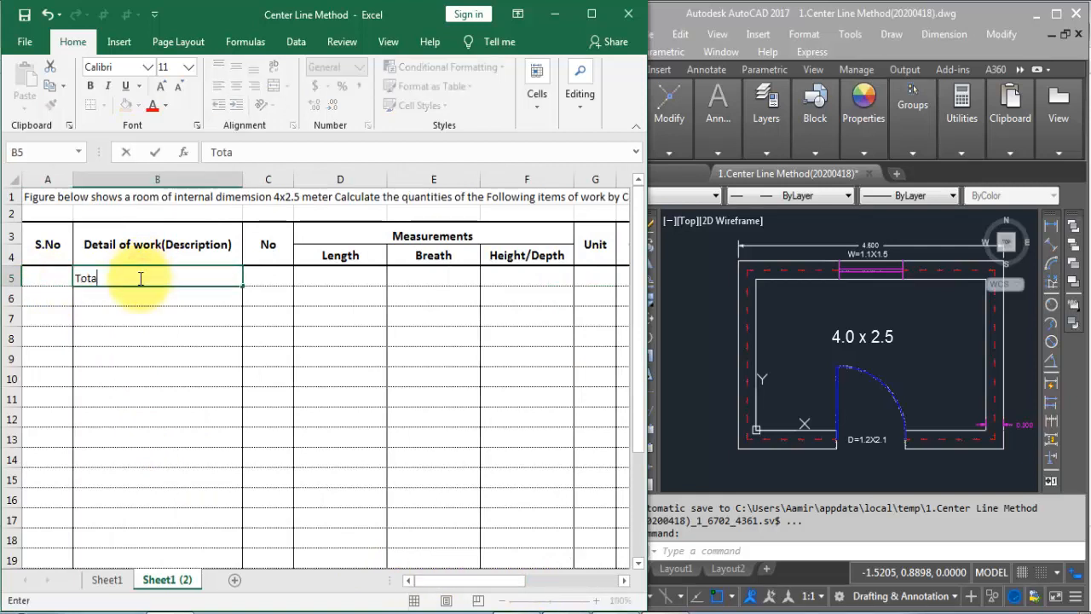
type("l Length of")
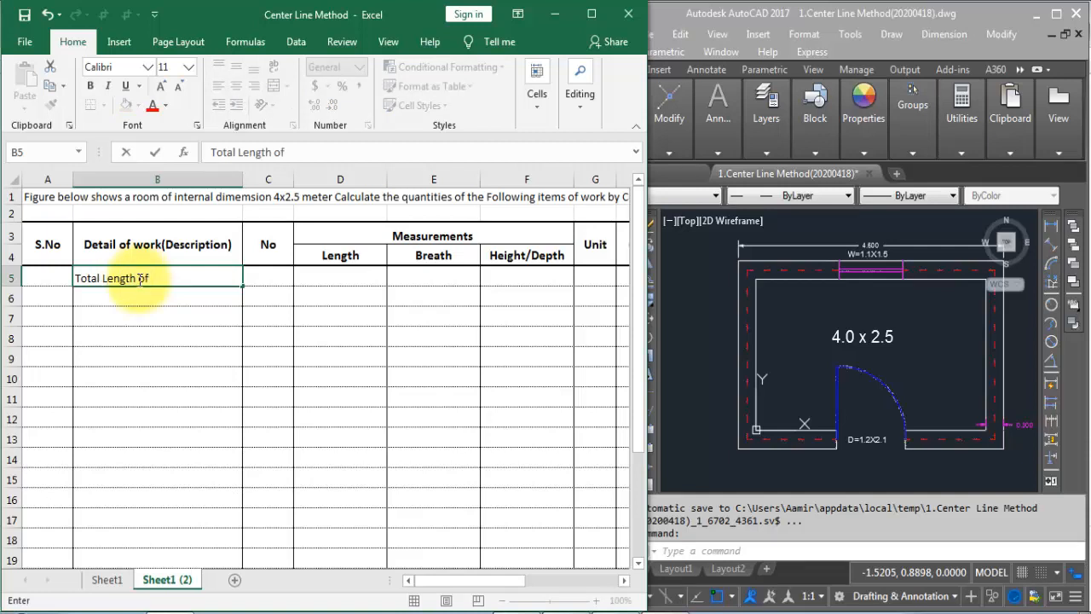
type(" Center Line")
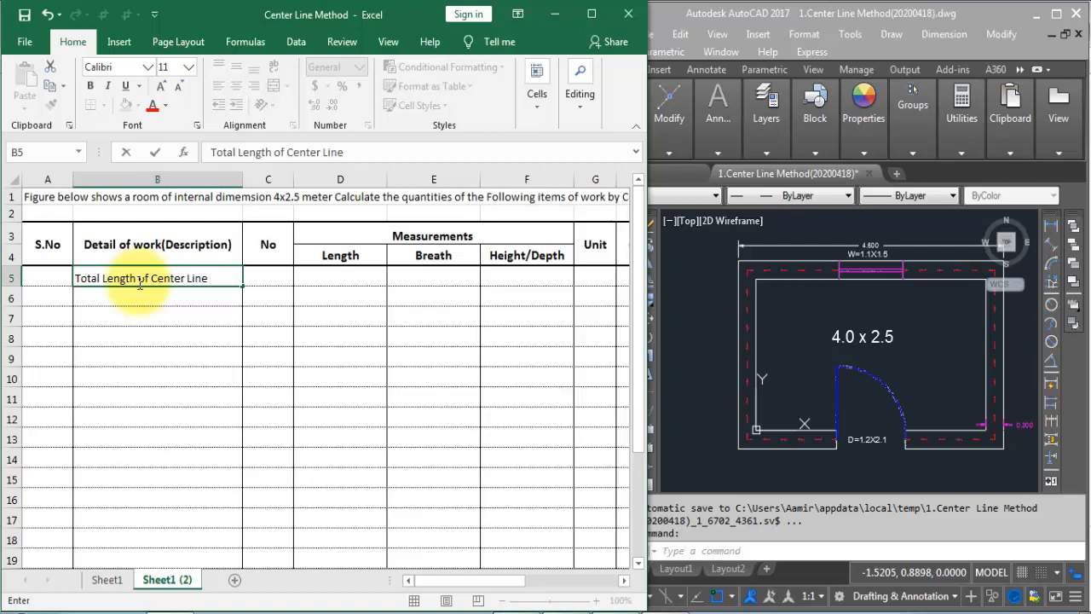
key("Return")
Step: Enter serial number 1 in cell A6, in the row below the center line description
key("Left")
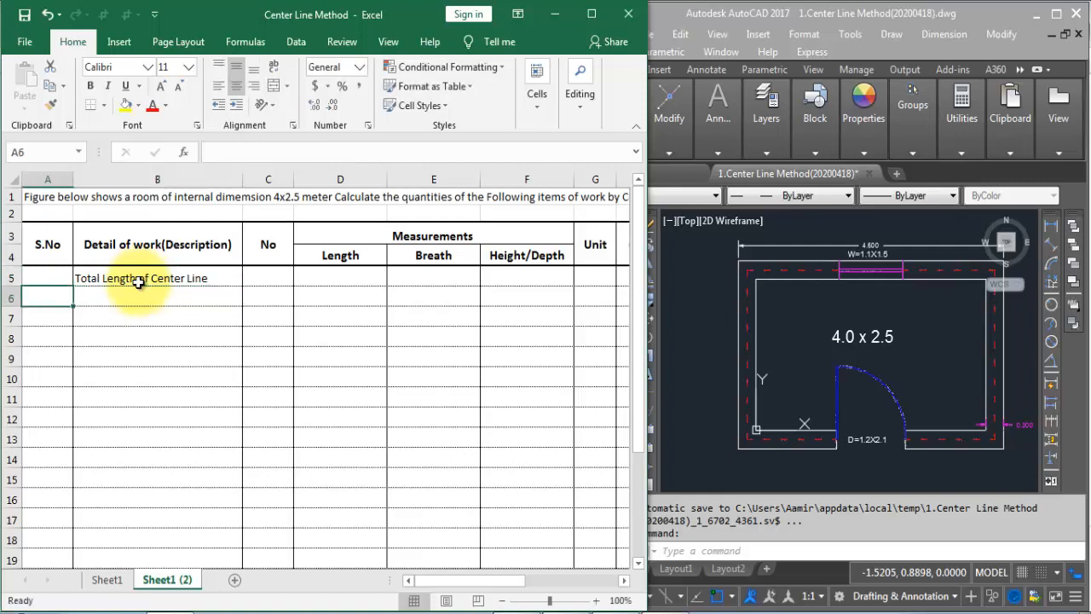
type("1")
key("Return")
Step: Enter "Excavation in Foundation" as the work description for item 1 in cell B6
key("Up")
key("Right")
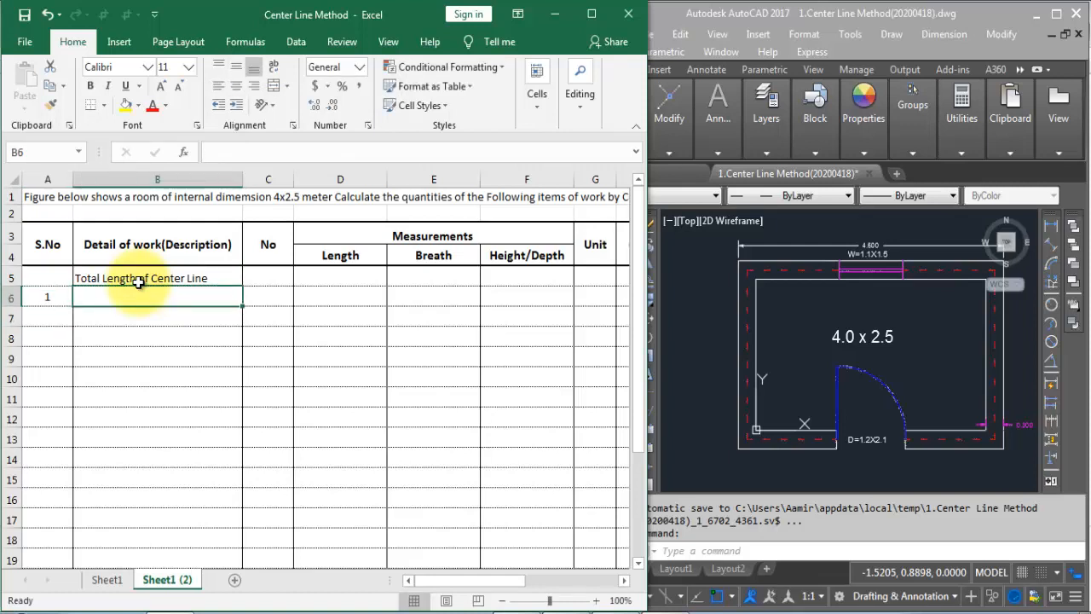
type("Exca")
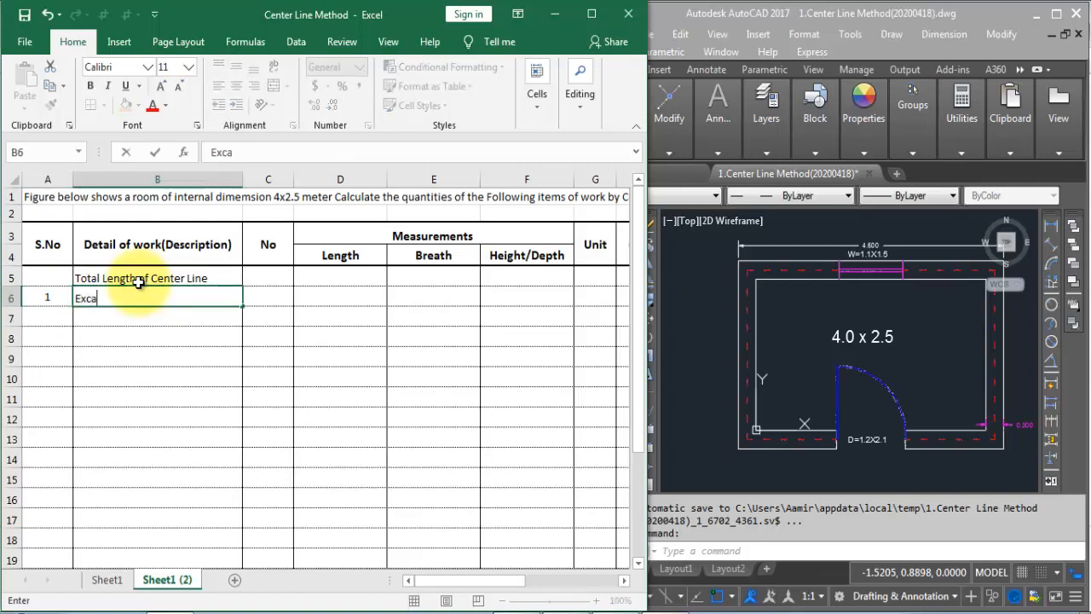
type("vation in FOun")
key("BackSpace")
key("BackSpace")
key("BackSpace")
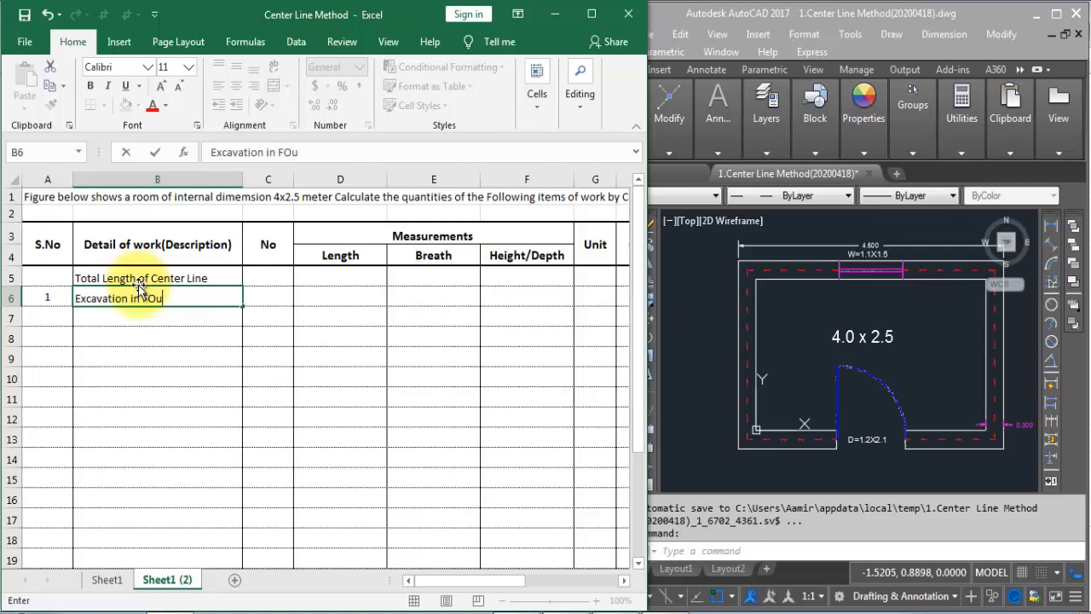
type("oundatui")
key("BackSpace")
key("BackSpace")
type("ion")
key("Tab")
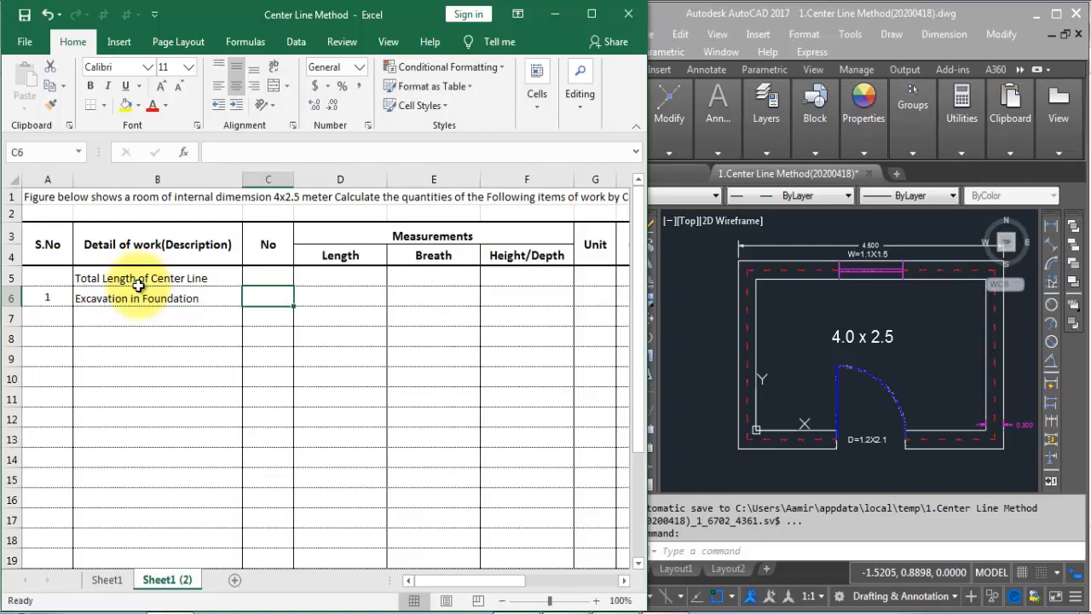
Step: For the excavation item in row 6, set the No to 1 and the Length to 14.2
type("1")
key("Tab")
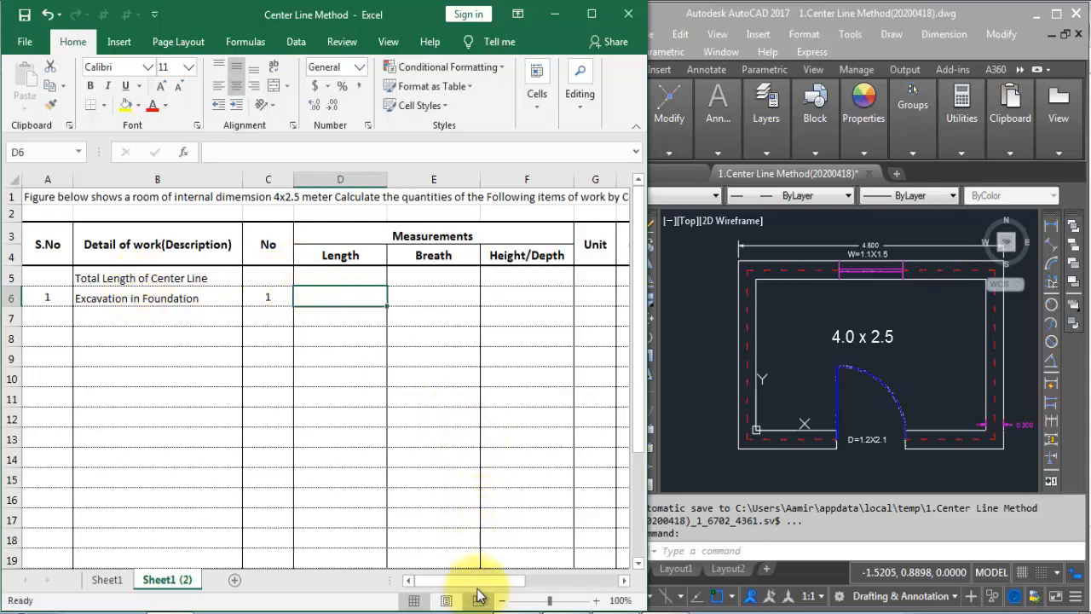
left_click_drag(484, 579, 437, 568)
type("14.2")
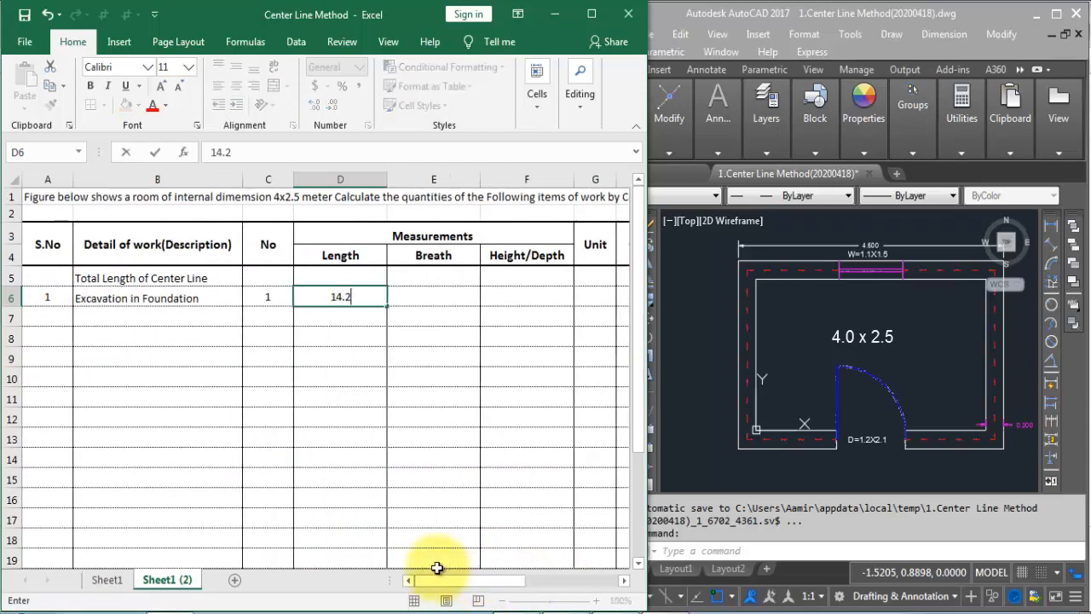
key("Tab")
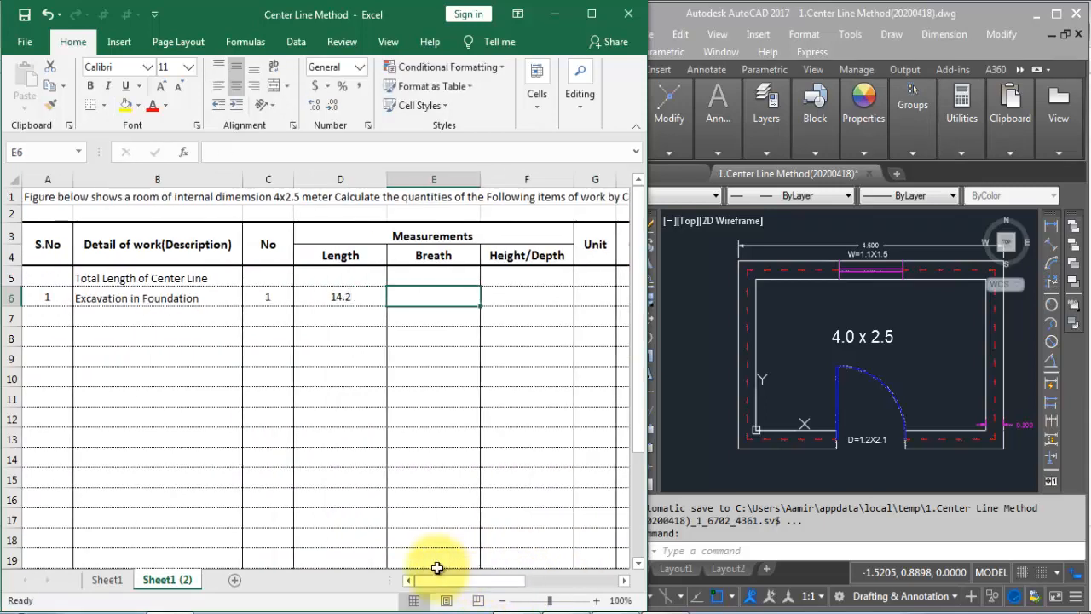
Step: Consult the foundation section drawing in AutoCAD and set the excavation item's Breath to 0.9 in cell E6 of the Excel sheet
left_click(706, 341)
scroll(750, 367, "down", 3)
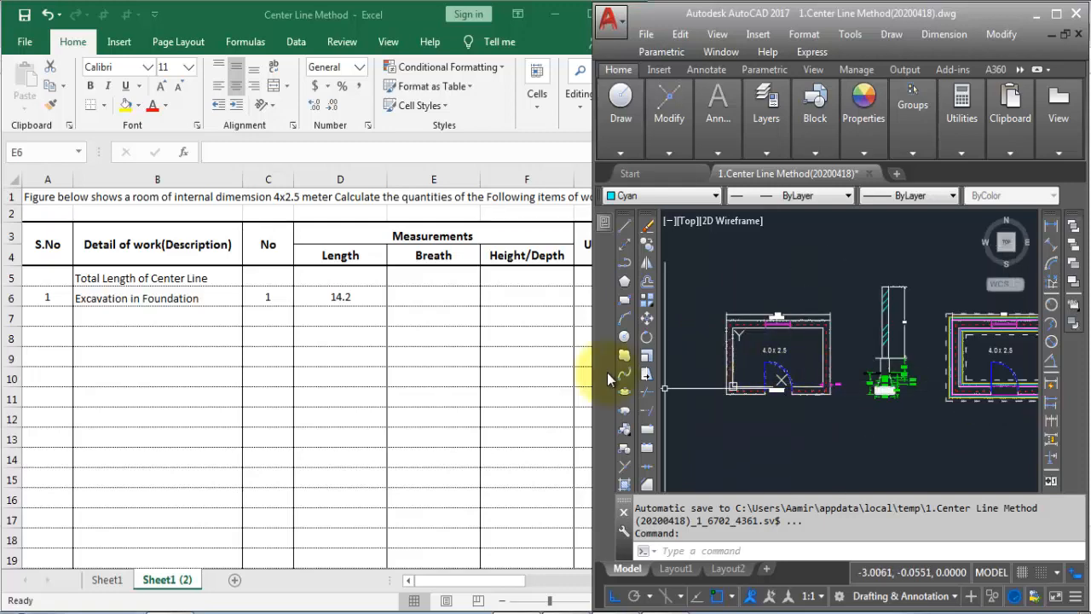
scroll(891, 388, "up", 5)
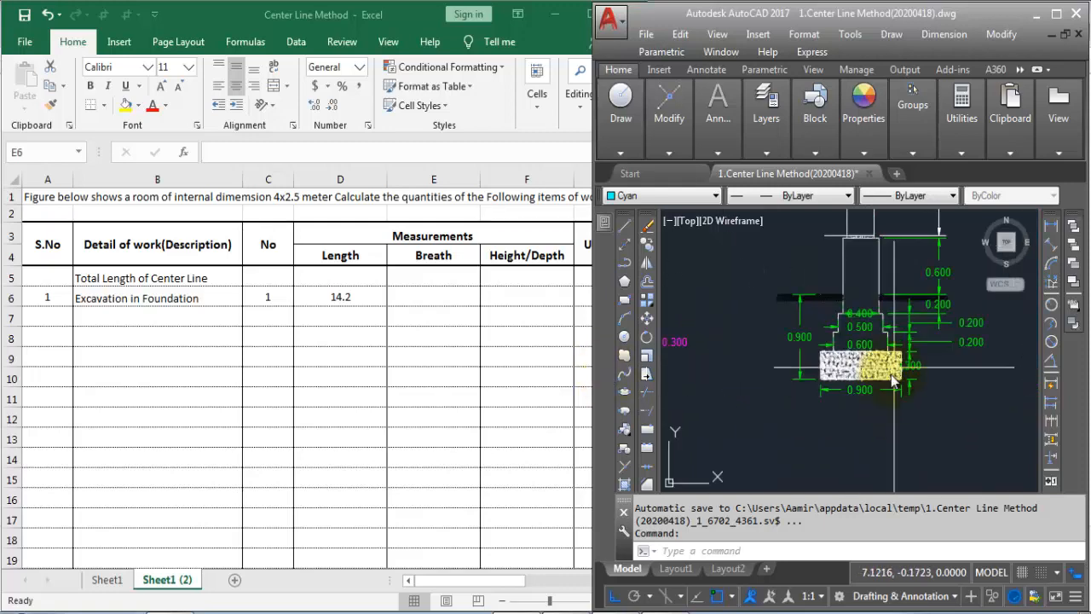
mouse_move(891, 379)
left_mouse_down()
mouse_move(822, 417)
mouse_move(863, 429)
left_mouse_up()
scroll(821, 421, "up", 2)
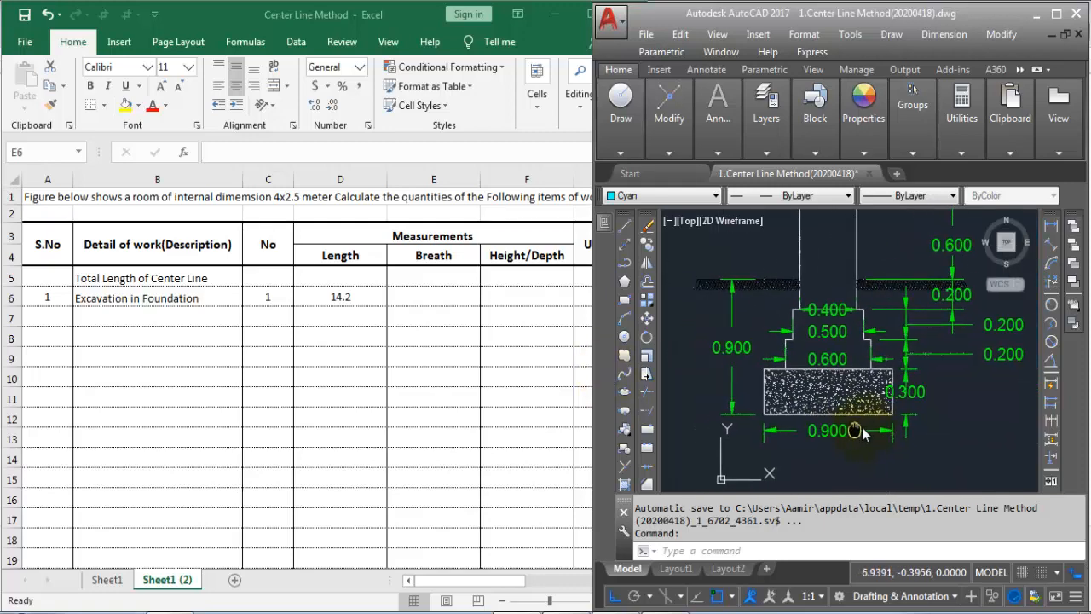
left_click(426, 294)
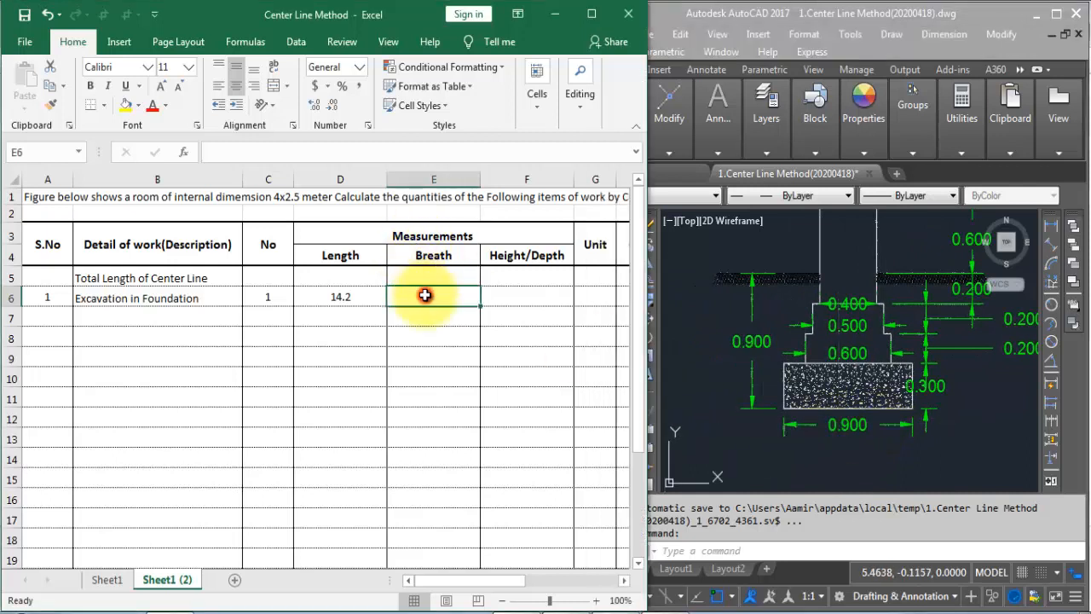
type(".")
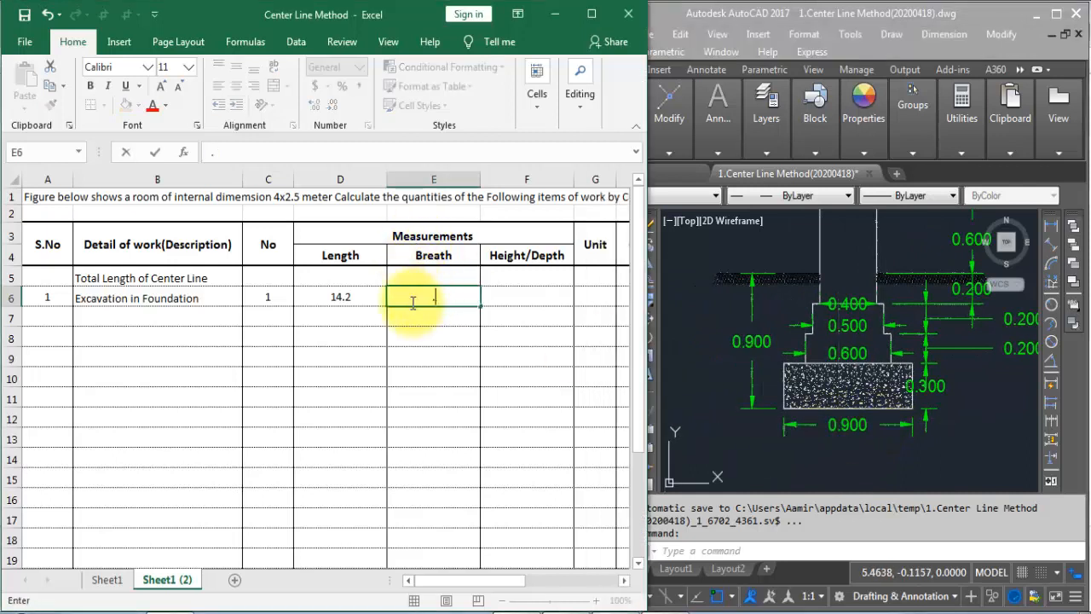
type("9")
key("Tab")
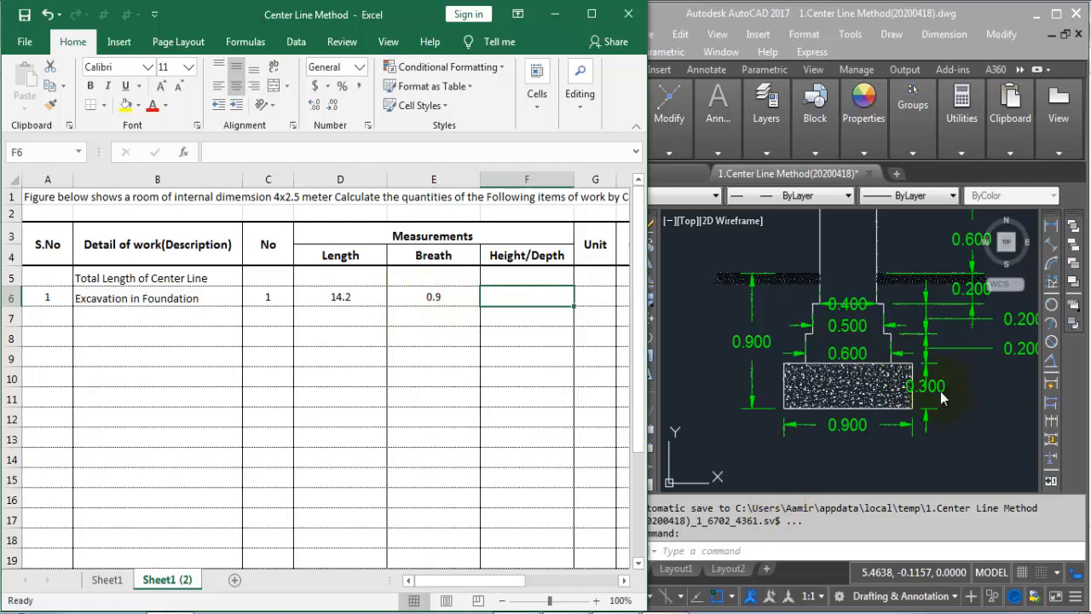
Step: Set the excavation item's Height/Depth to 0.3 and its Unit to M3 in row 6
type(".3")
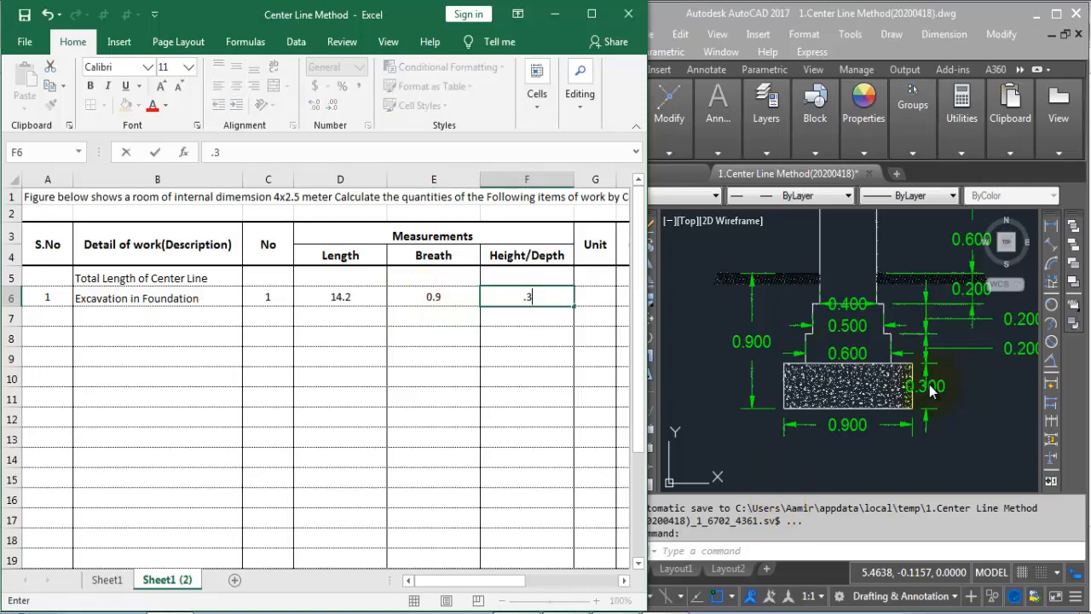
key("Tab")
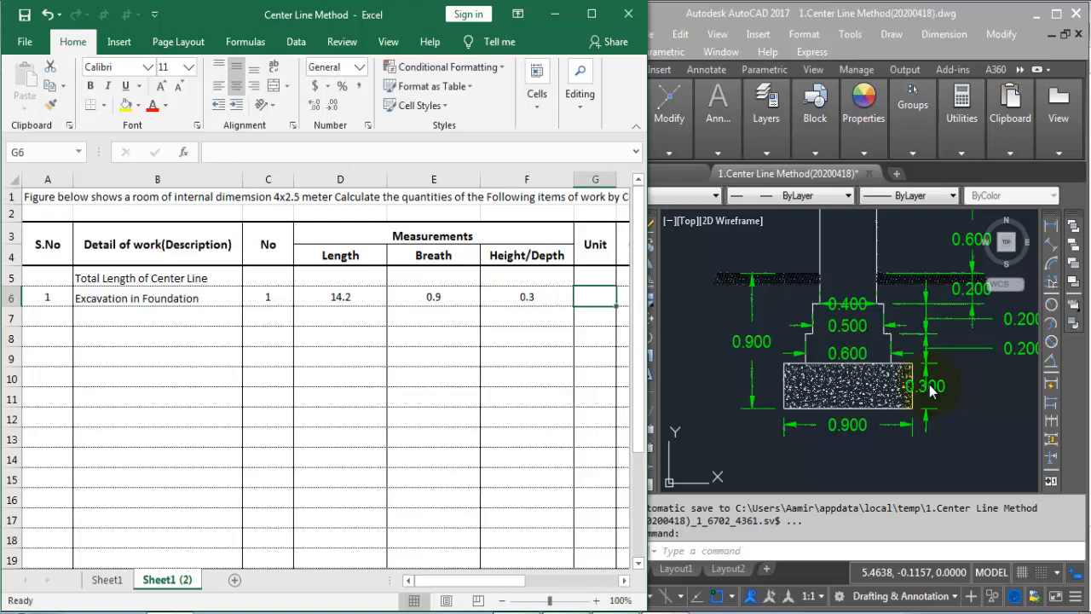
type("m")
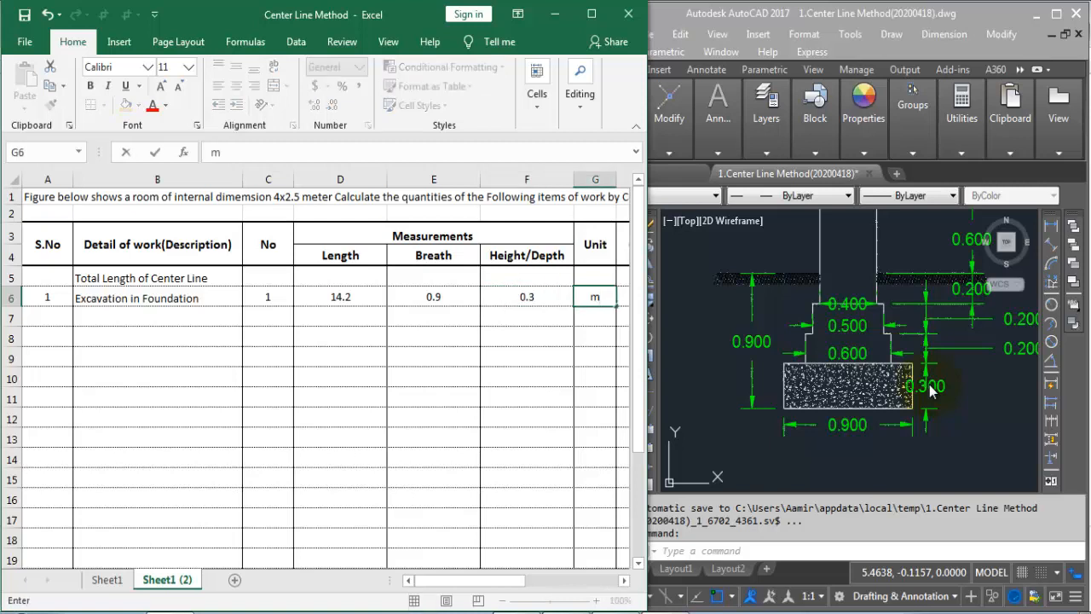
key("BackSpace")
type("M3")
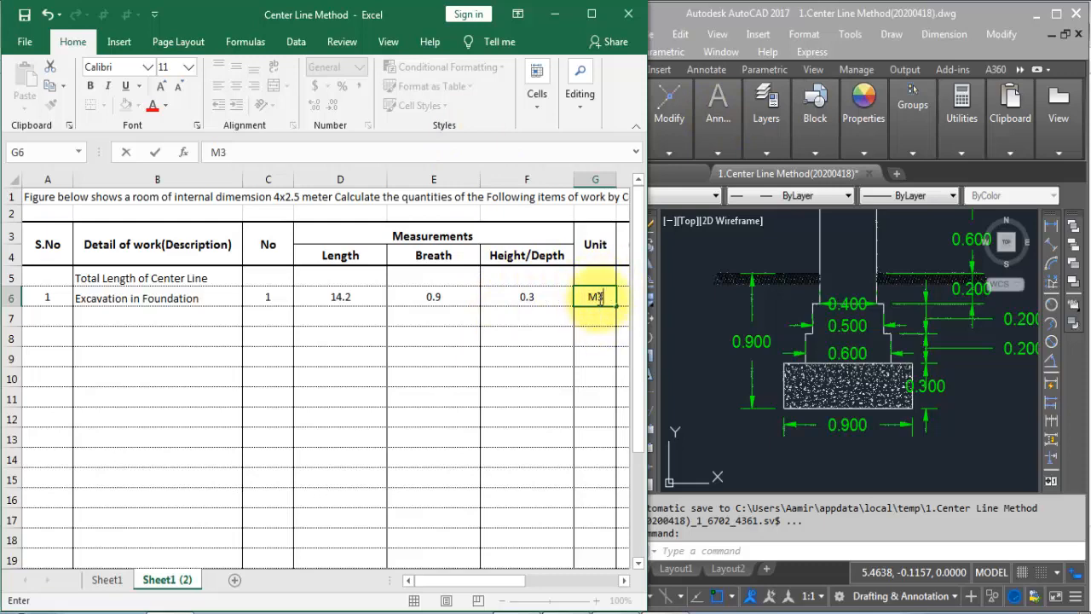
key("Tab")
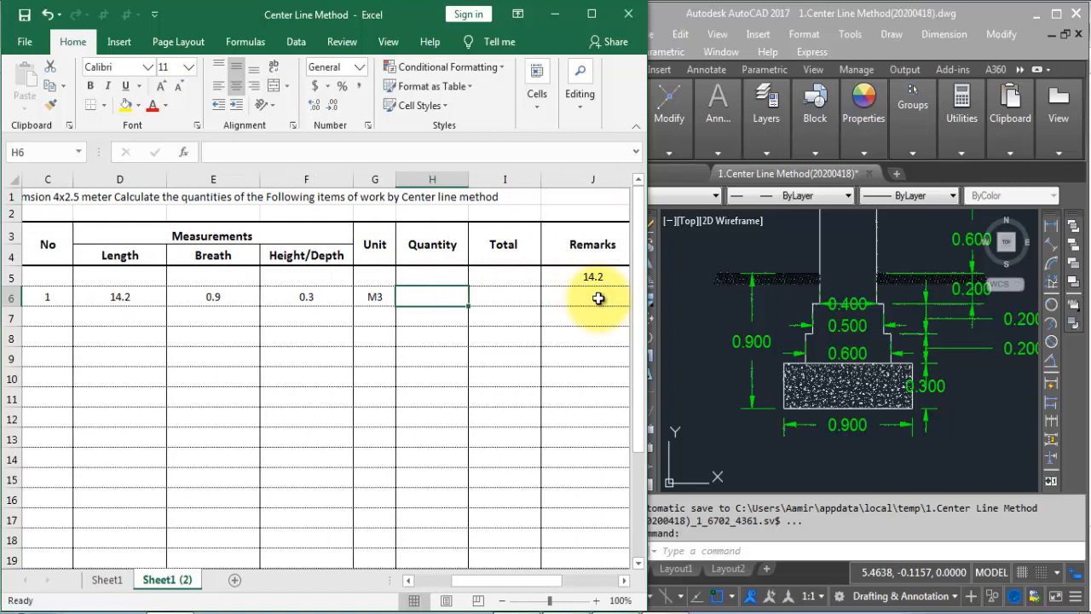
Step: Calculate the excavation Quantity in cell H6 with the formula =D6*E6*F6
type("=")
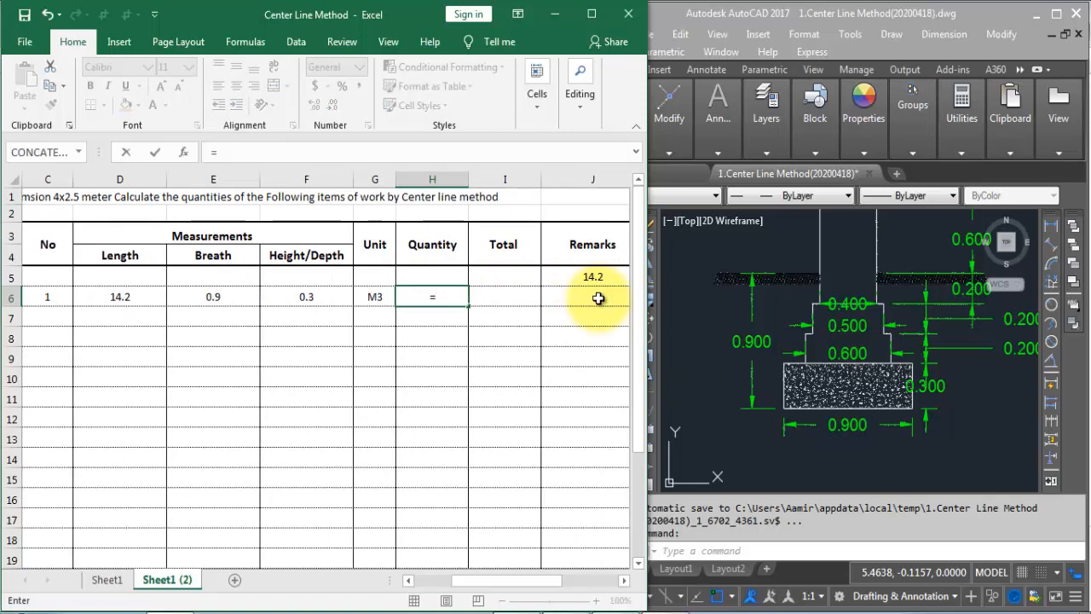
key("Left")
key("Left")
key("Left")
key("Left")
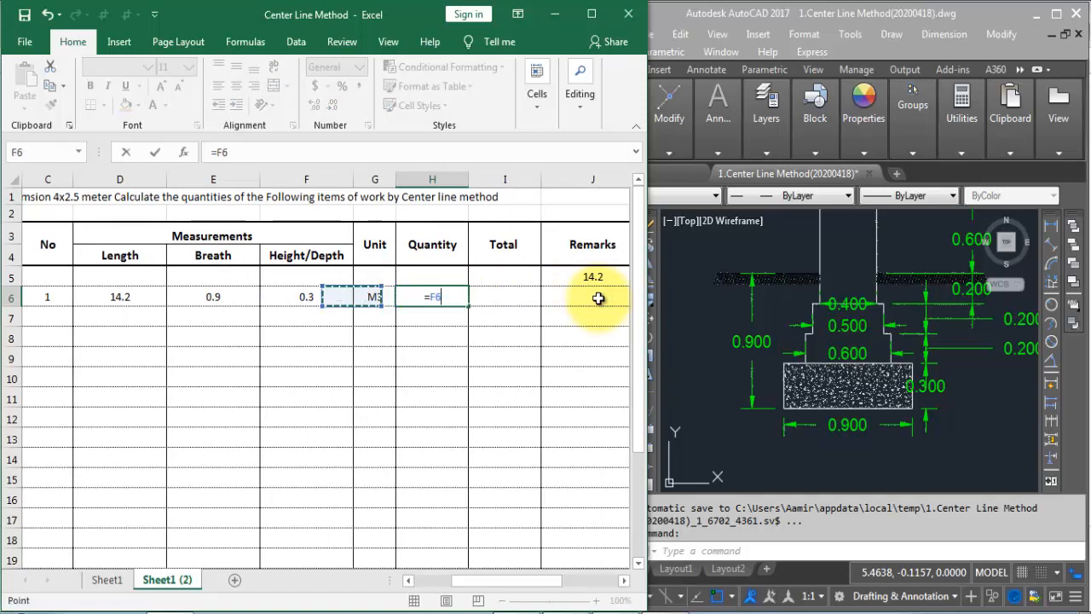
type("*")
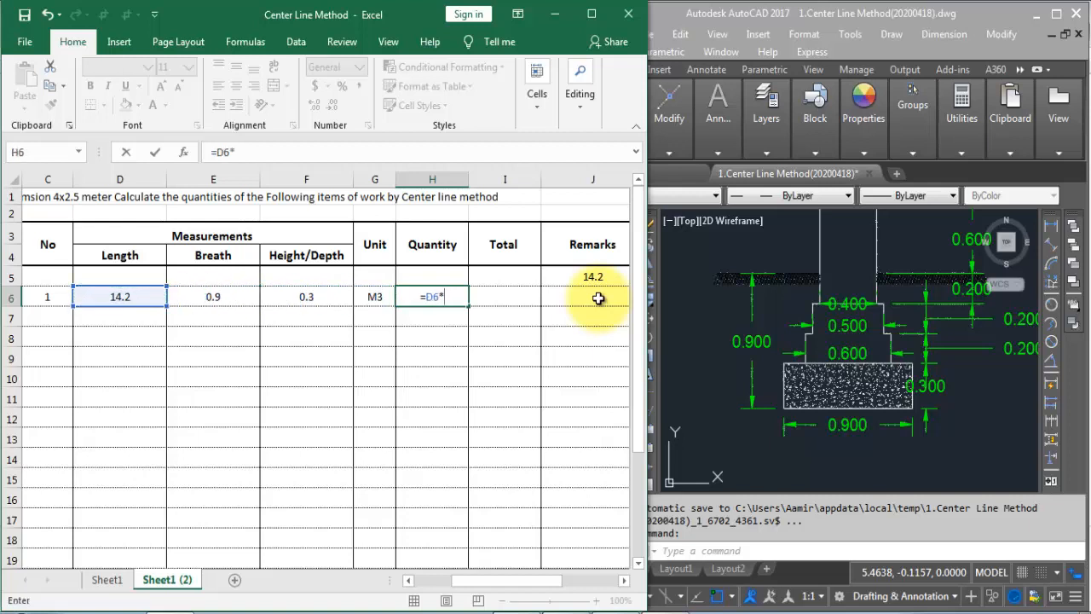
key("Left")
key("Left")
key("Left")
type("*")
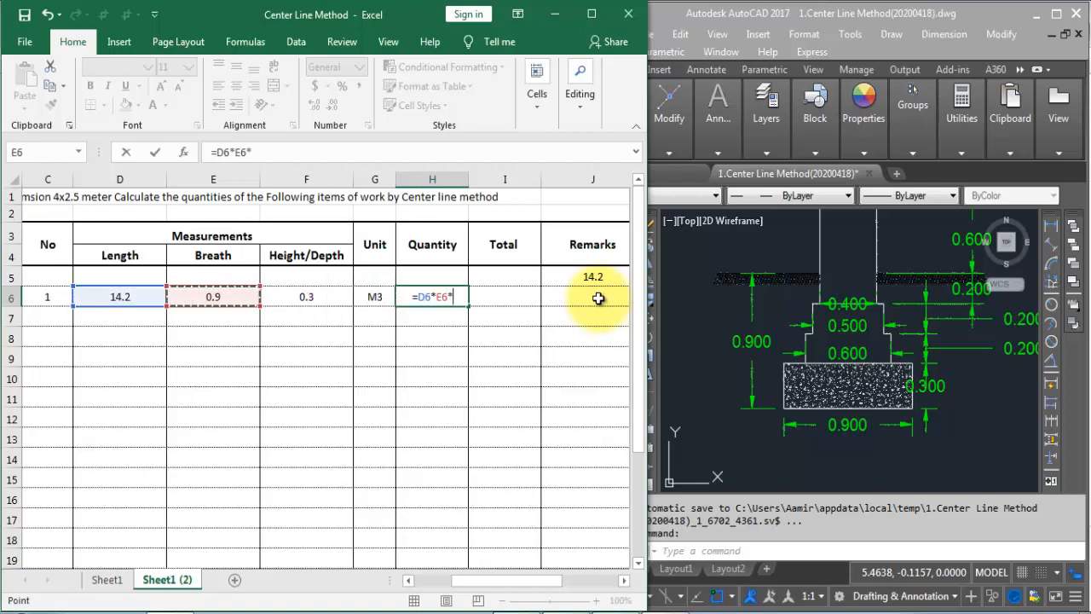
key("Left")
key("Left")
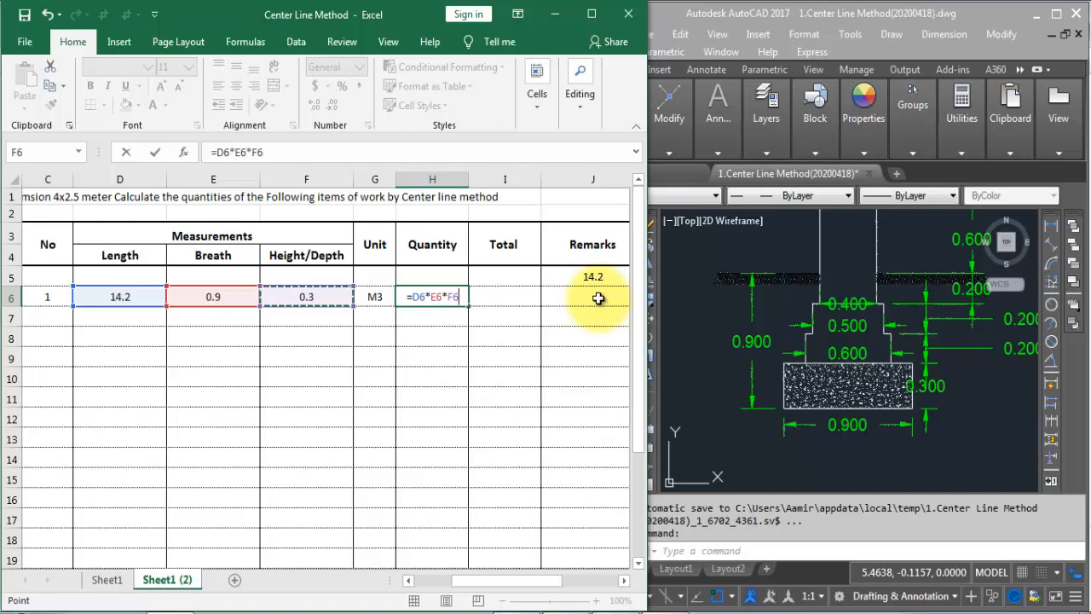
key("Return")
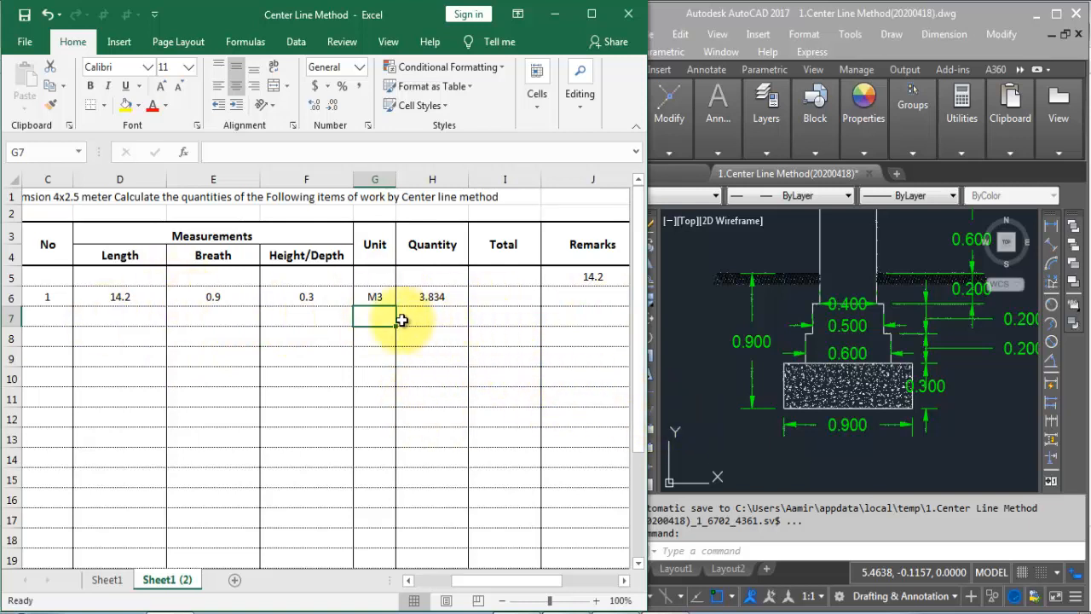
Step: Fill the excavation item's Total in cell I6 with a reference to its Quantity in H6
left_click(514, 298)
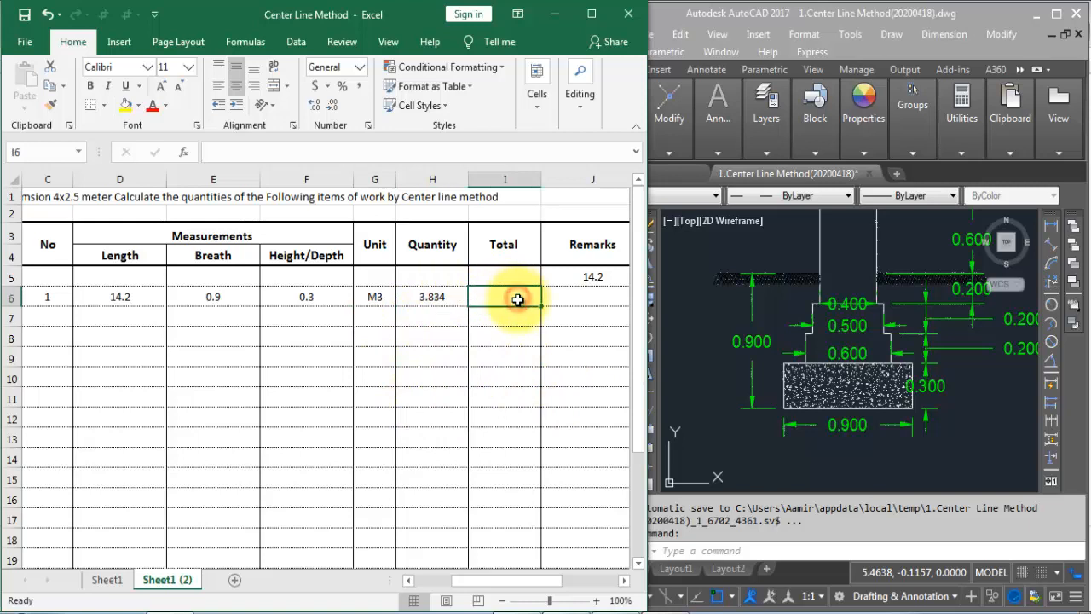
type("=")
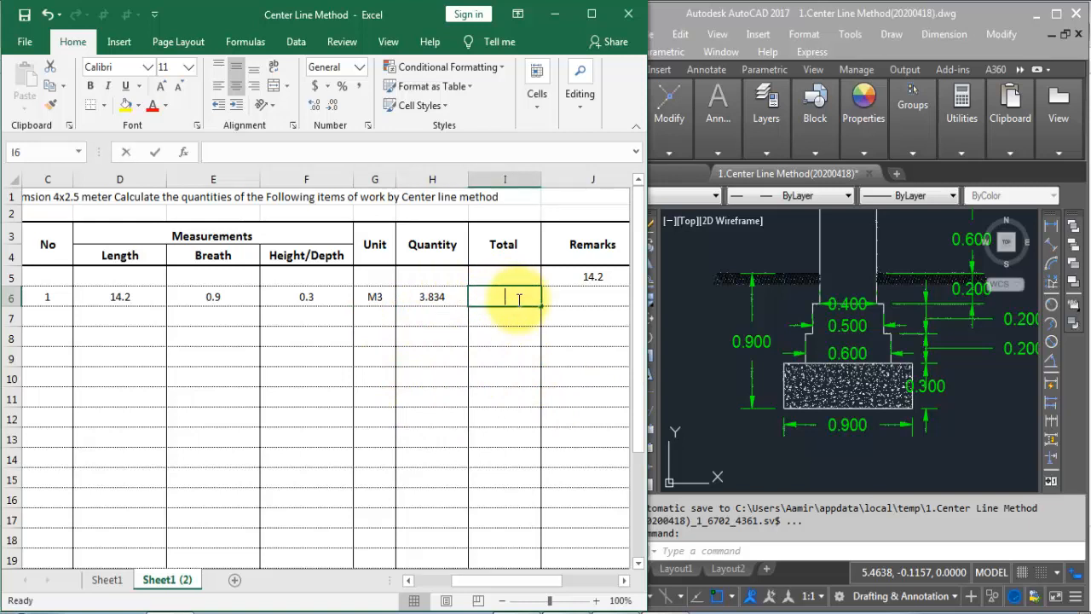
left_click(430, 296)
key("Return")
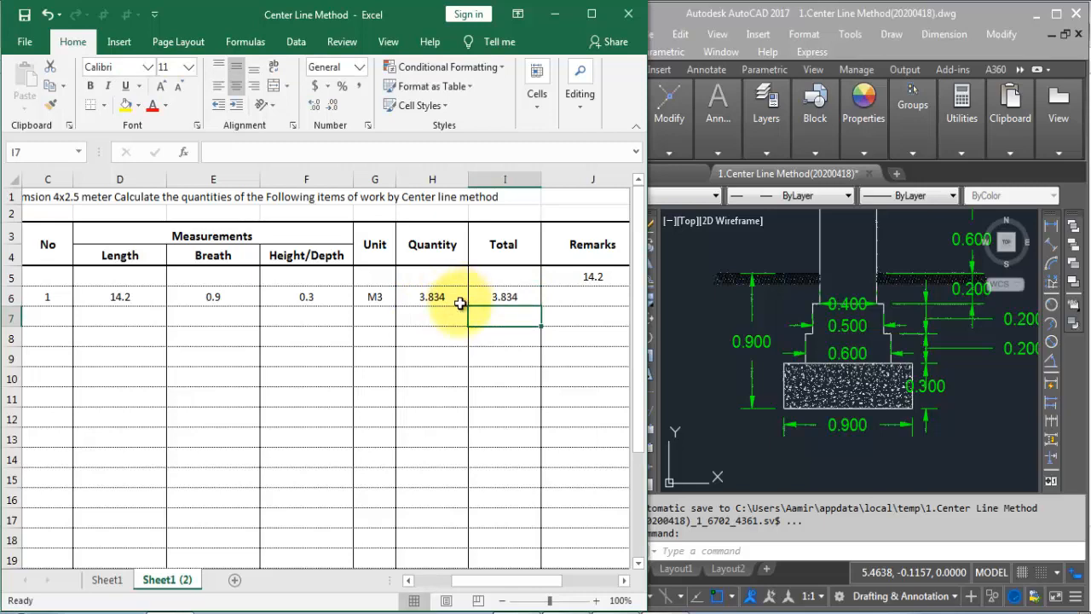
Step: Check the list of required work items beside the table and enter serial number 2 in cell A7
left_click(618, 581)
left_click(618, 581)
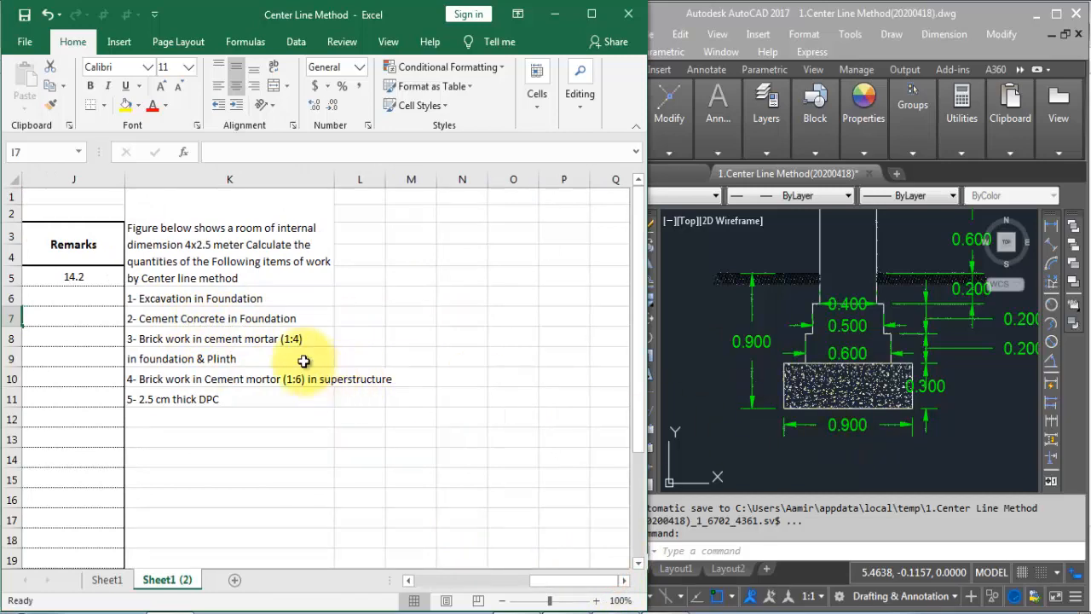
key("Left")
key("Left")
key("Left")
key("Left")
key("Left")
key("Left")
key("Left")
key("Left")
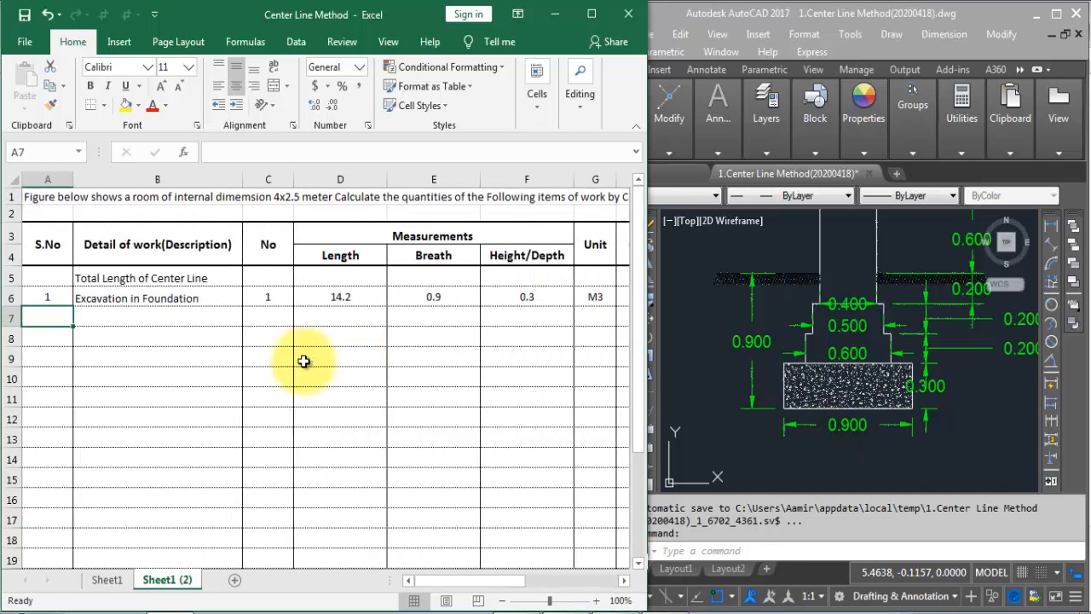
type("2")
key("Tab")
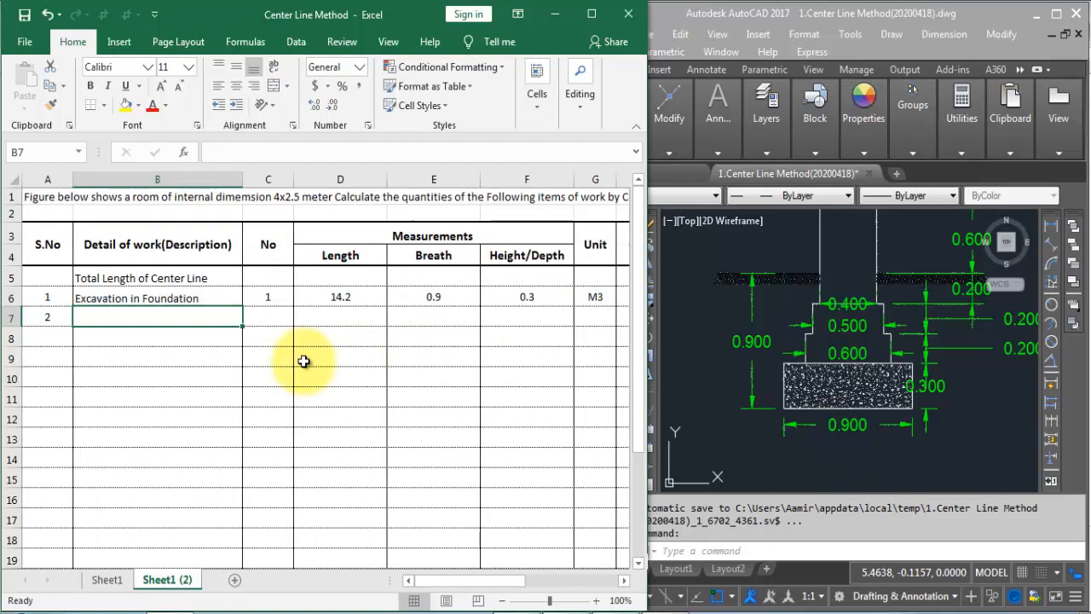
Step: Enter "Cement concrete in Foundation" as the work description for item 2 in cell B7
type("Cement ")
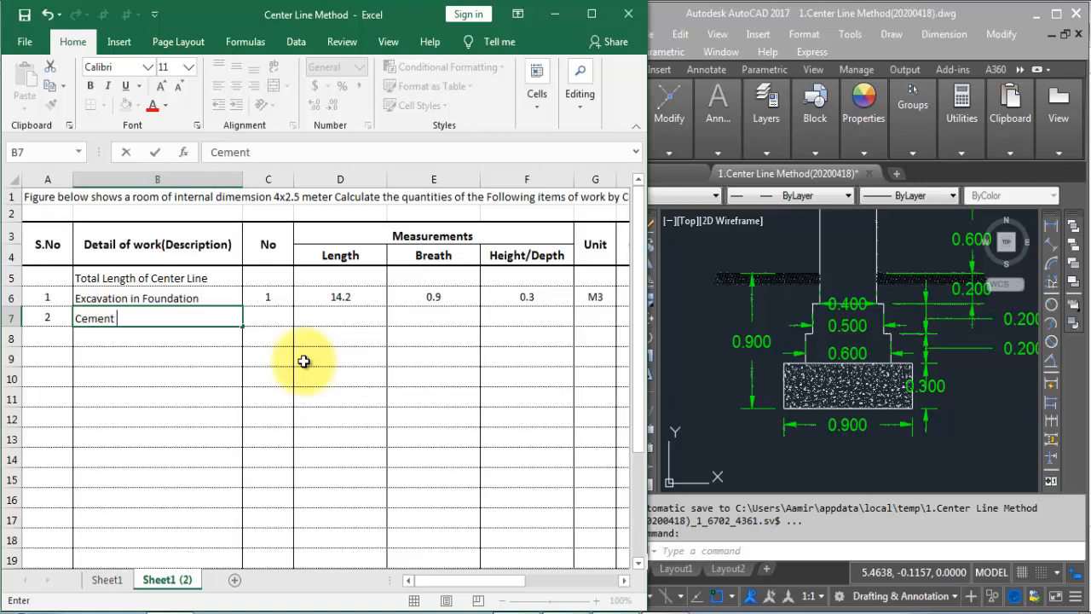
type("concrete in ")
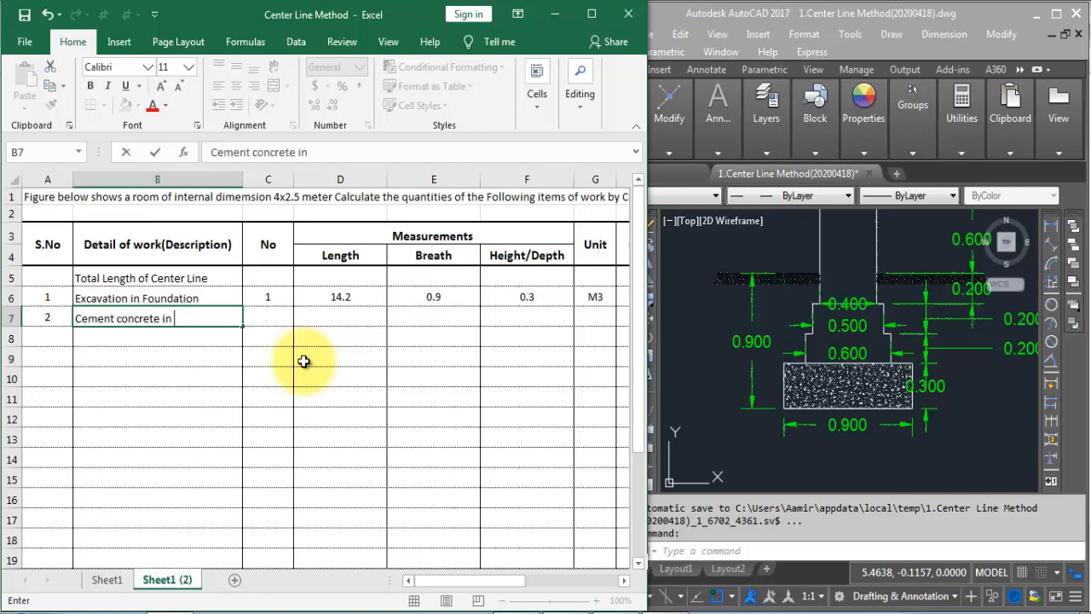
type("Foundation")
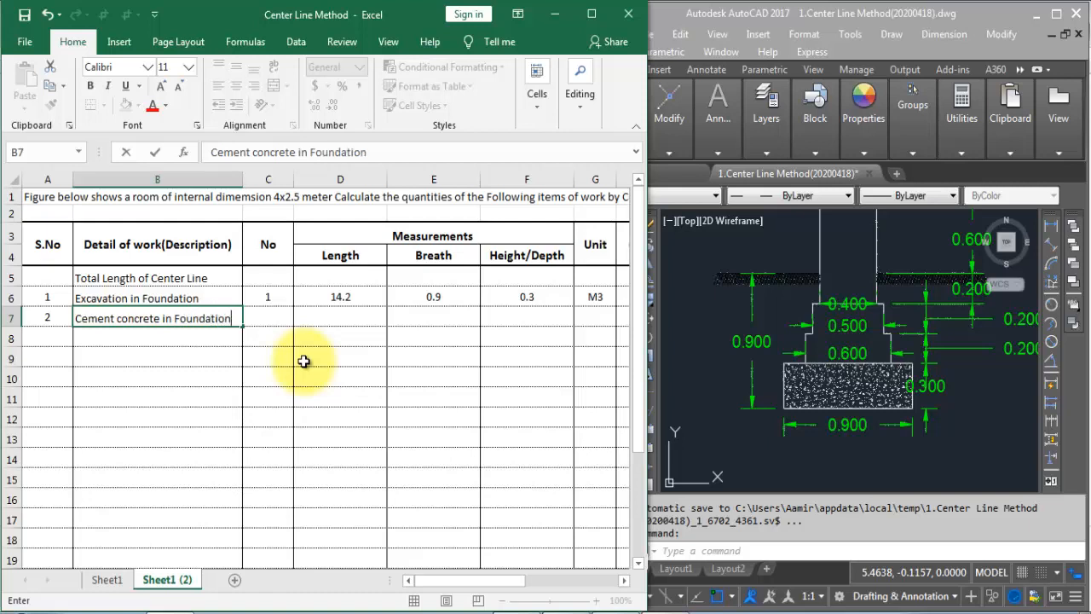
key("Tab")
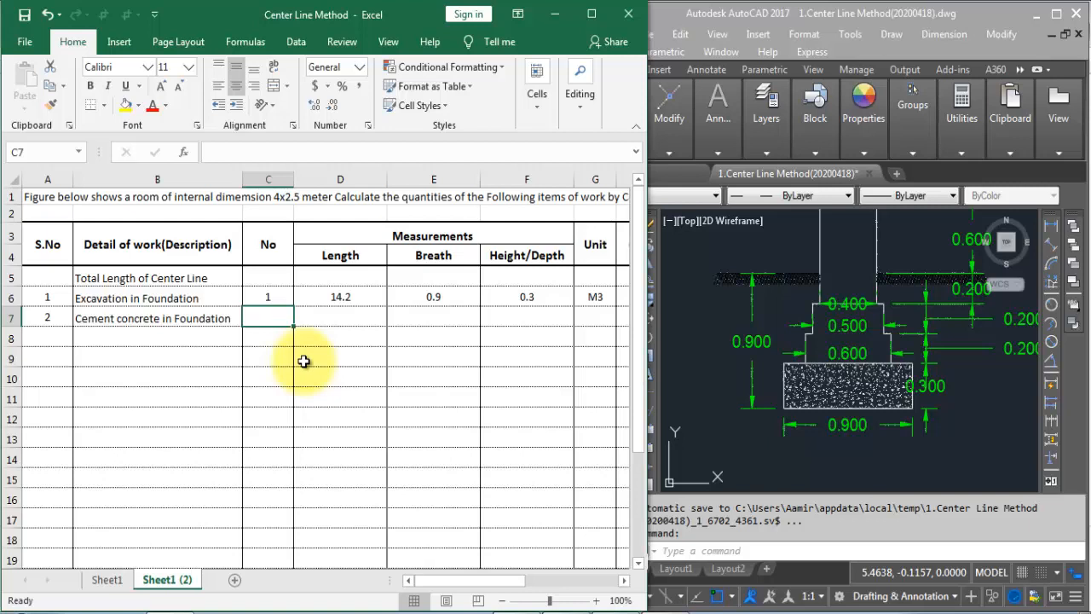
Step: For the cement concrete item in row 7, set No to 1, Length to 14.2, Breath to 0.9 and Height/Depth to 0.3
type("1")
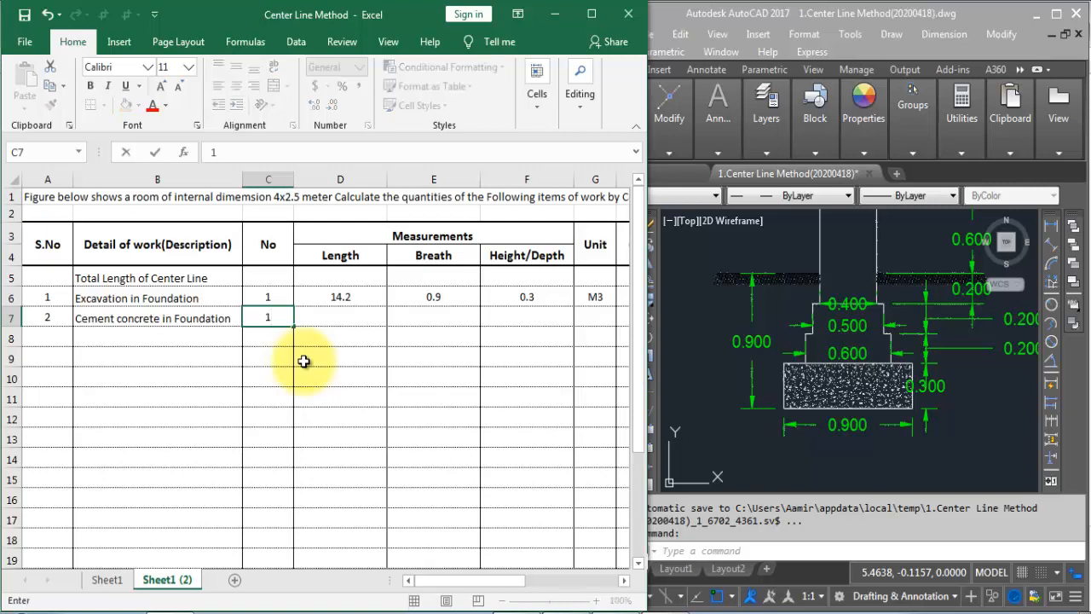
key("Tab")
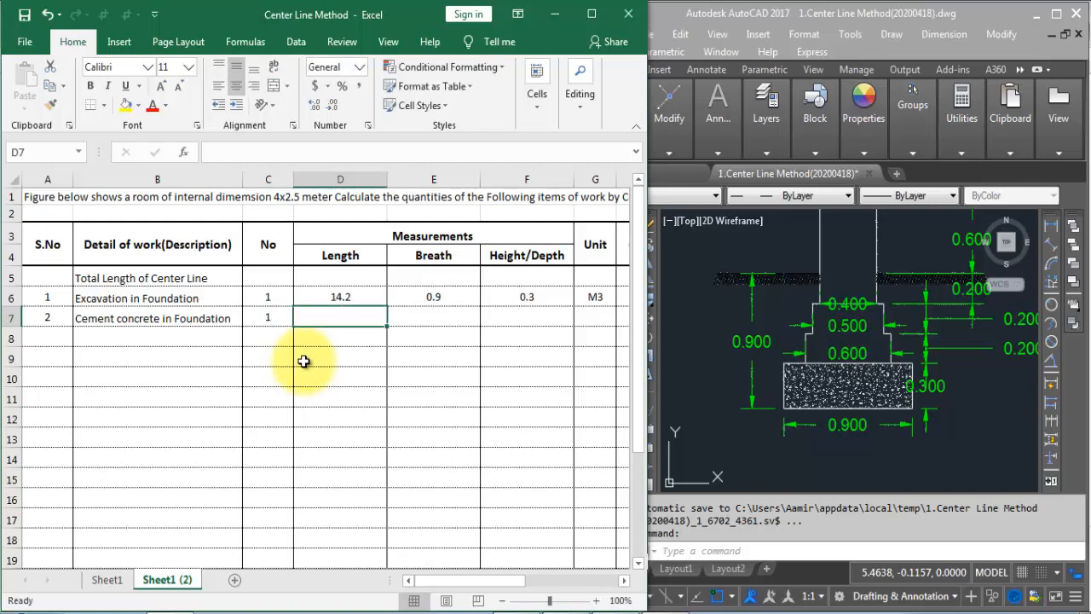
type("14.2")
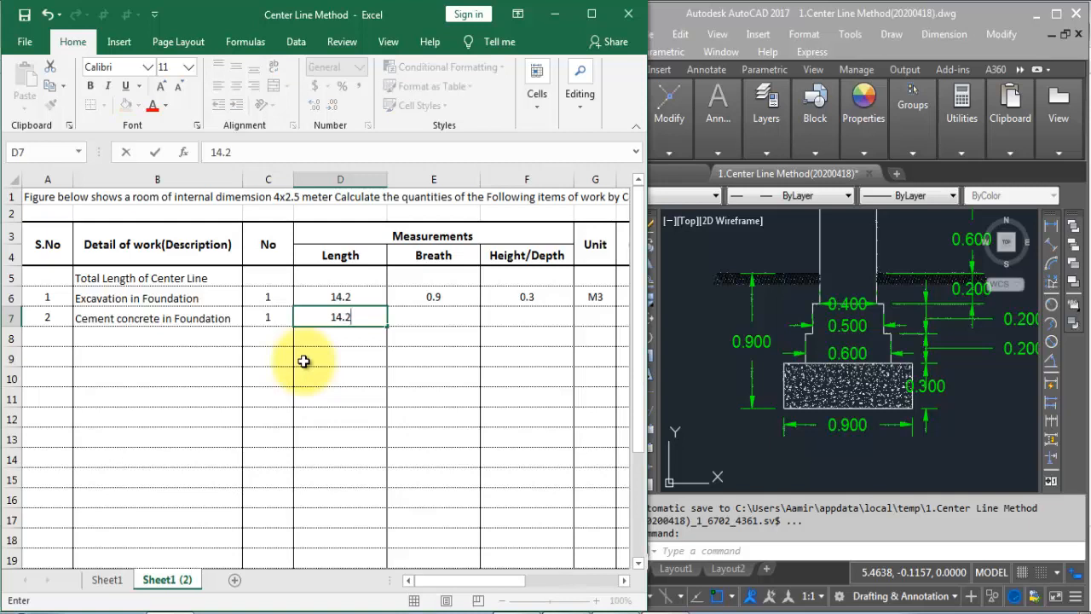
key("Tab")
type(".9")
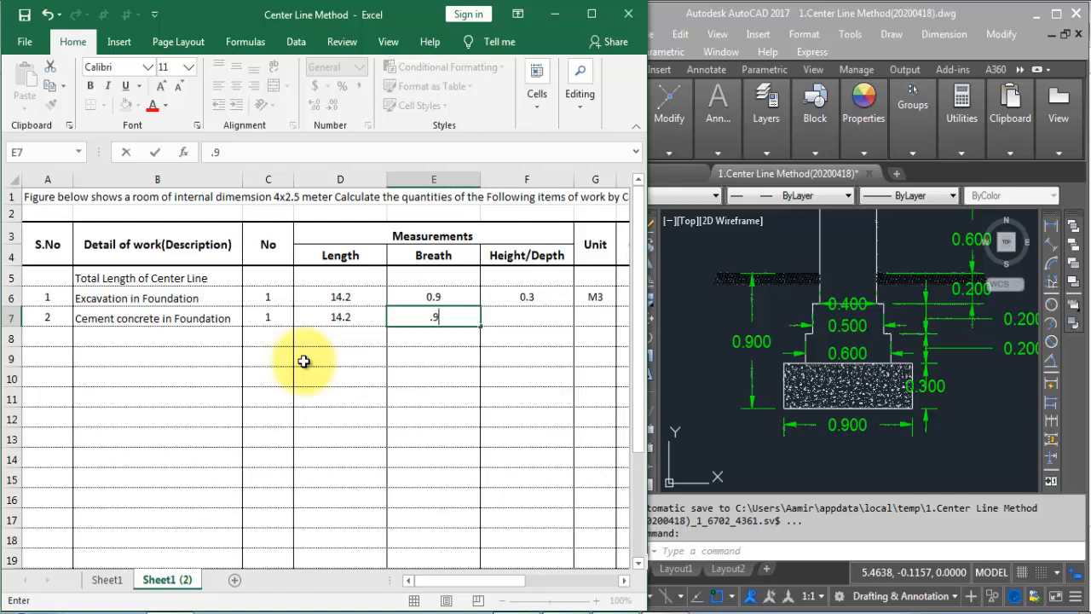
key("Tab")
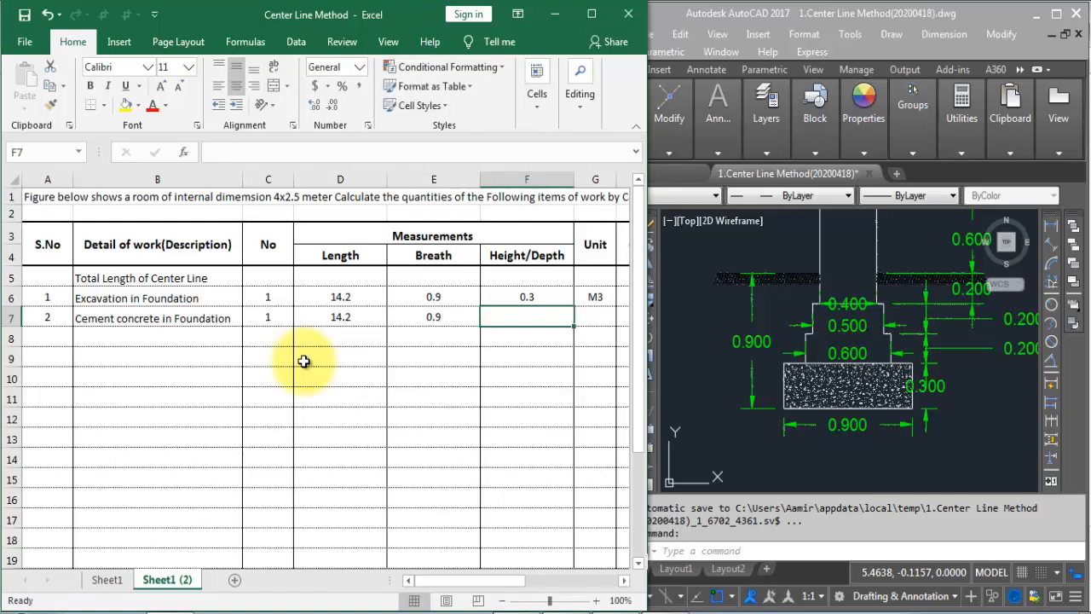
type(".3")
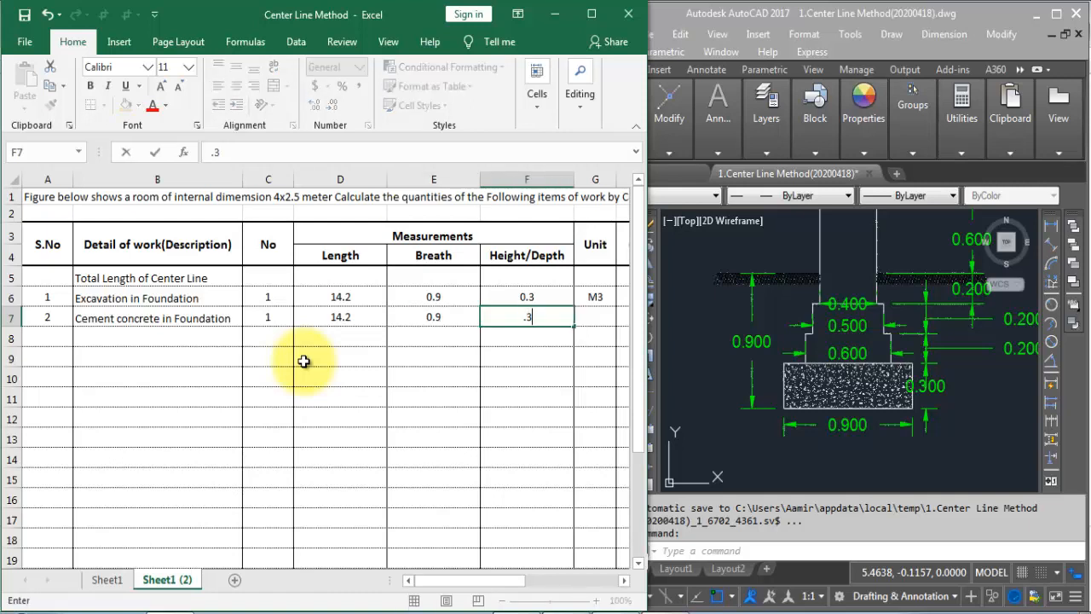
key("Tab")
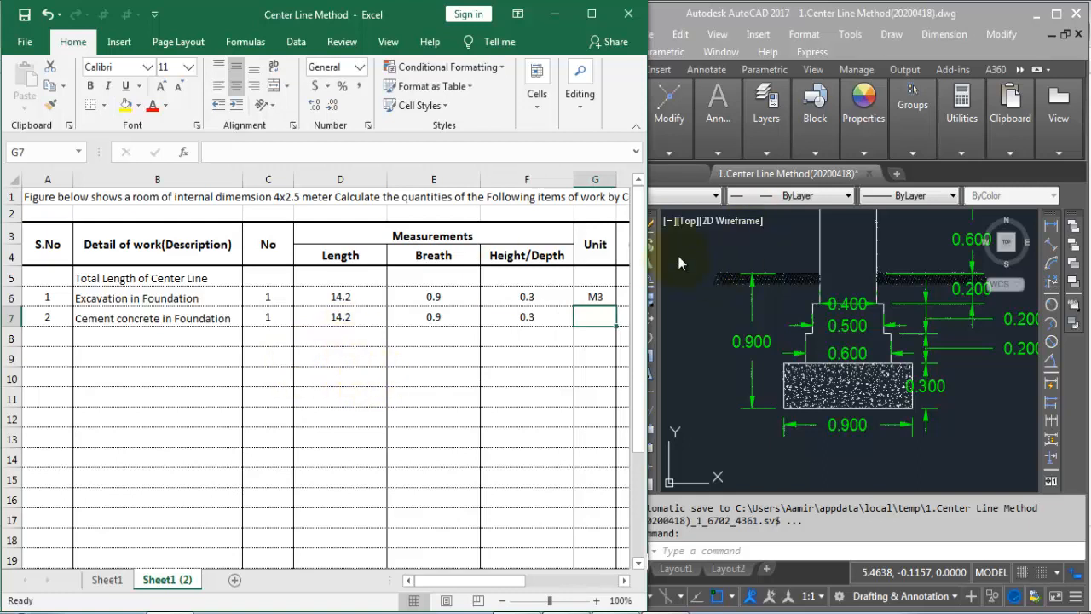
Step: Copy the M3 unit from cell G6 into cells G7 through G17 of the Unit column
left_click(601, 294)
key("ctrl+c")
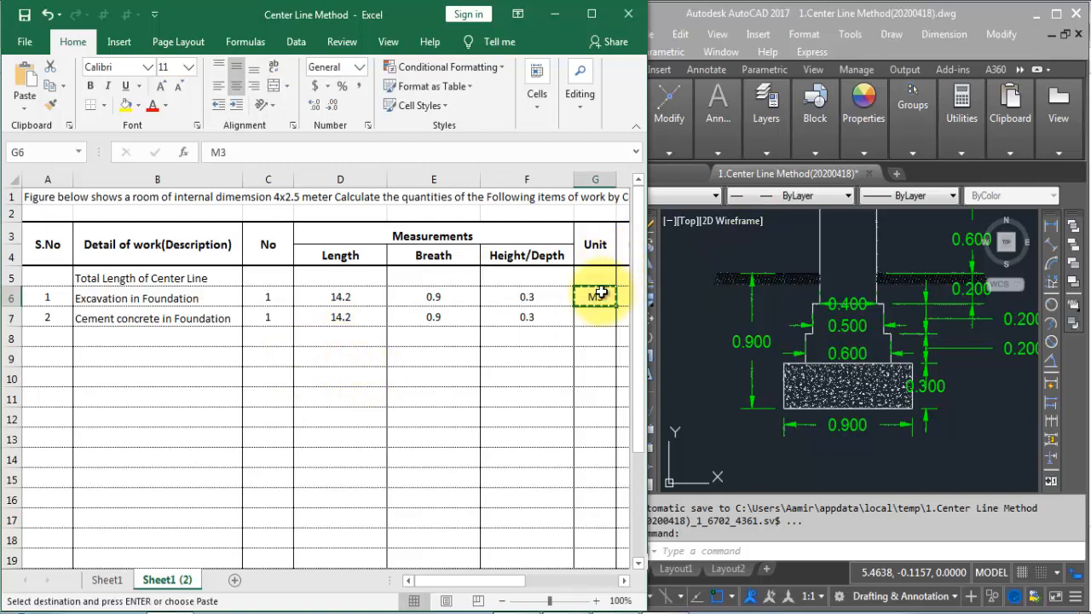
left_click_drag(594, 317, 599, 518)
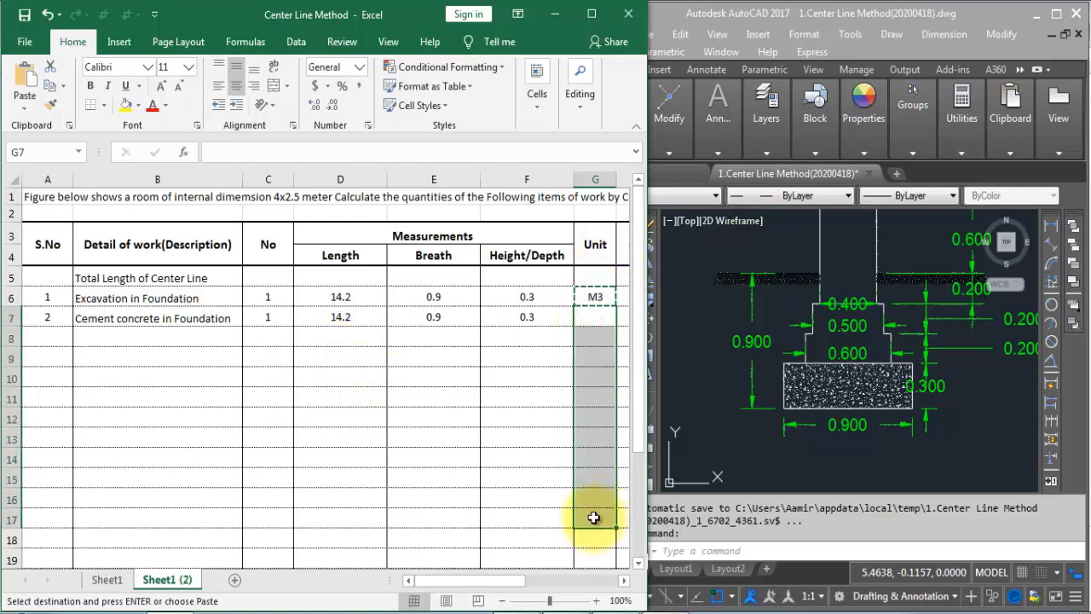
key("ctrl+v")
key("Escape")
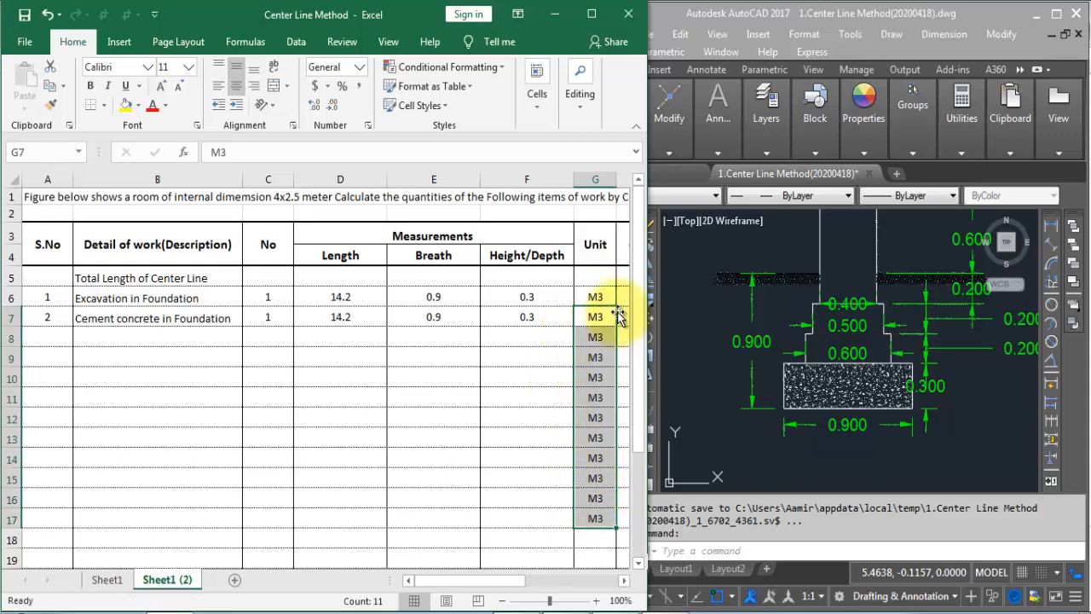
Step: Calculate the cement concrete Quantity in cell H7 with the formula =C7*D7*E7*F7
left_click(621, 319)
key("Right")
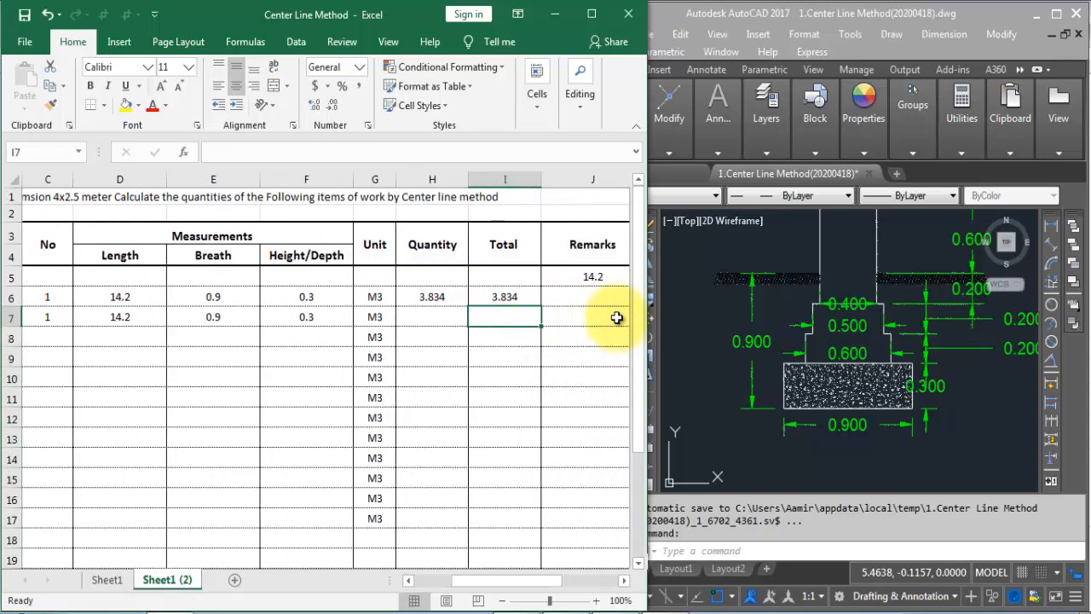
key("Left")
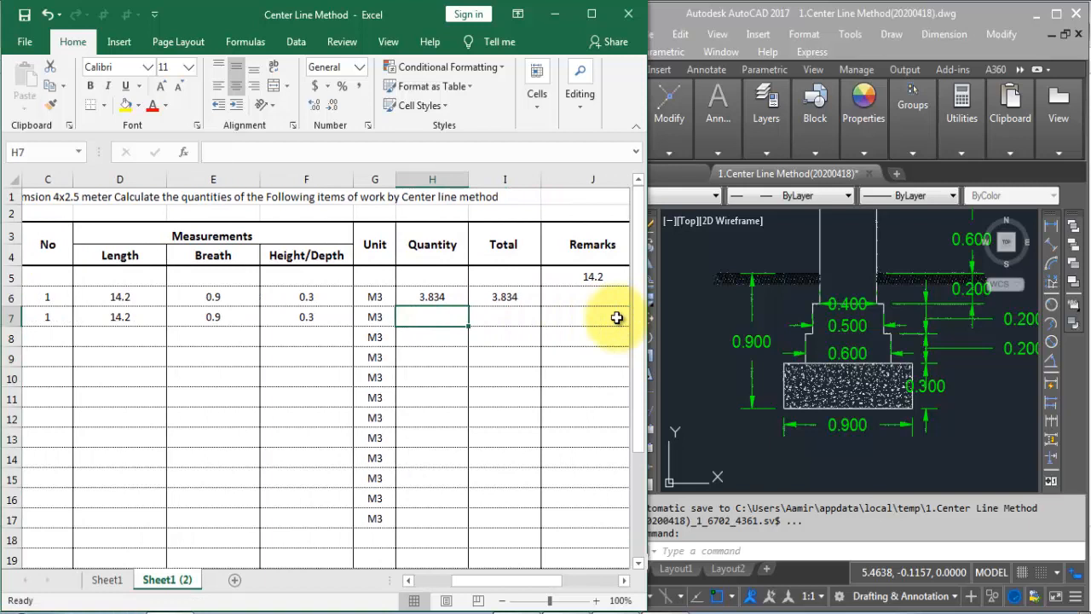
type("=")
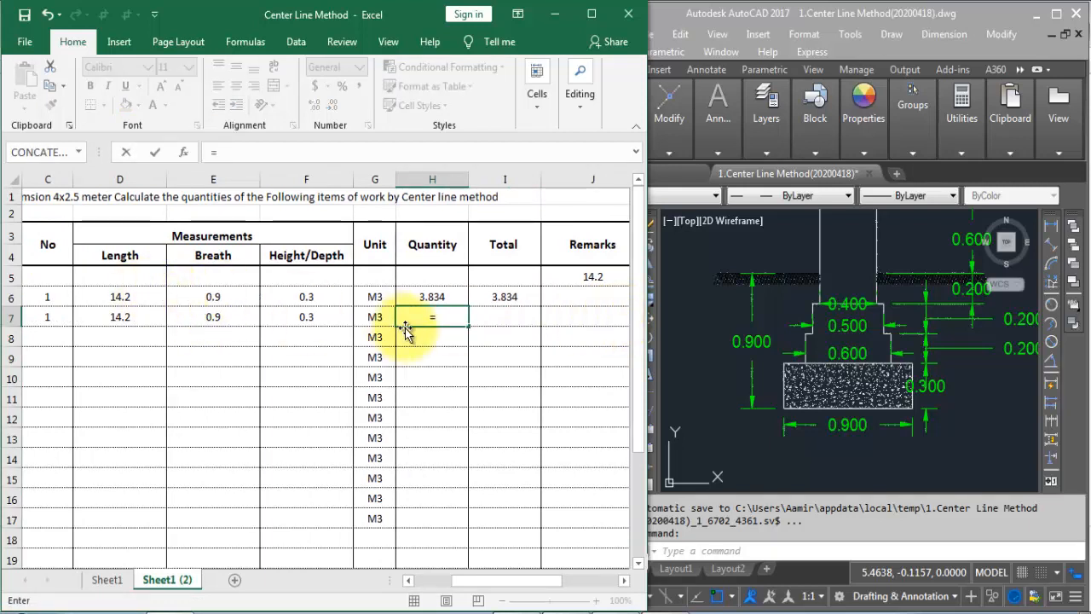
left_click(47, 317)
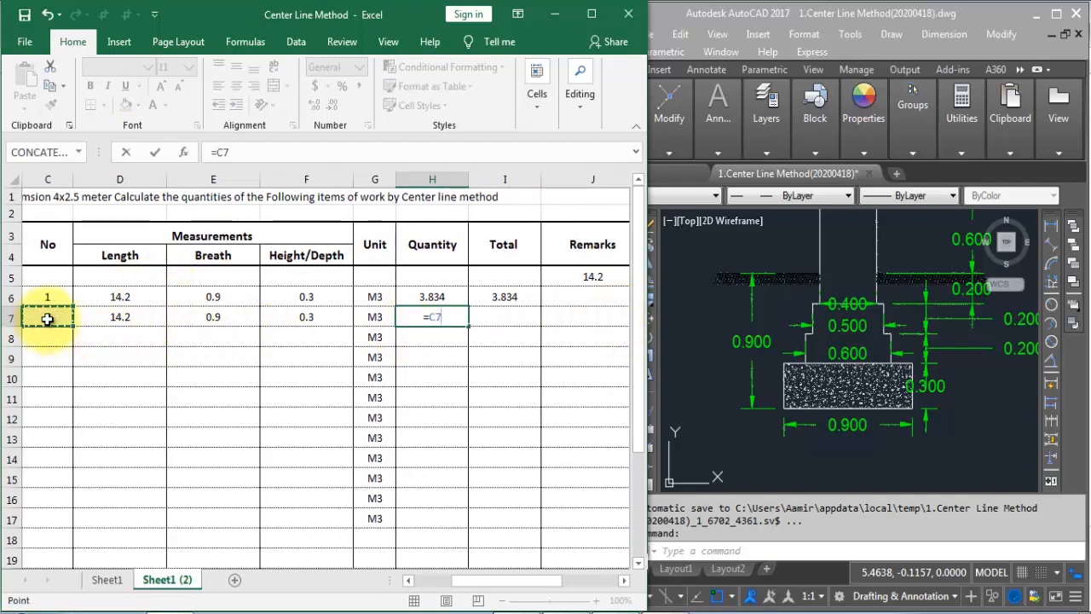
type("*")
left_click(119, 317)
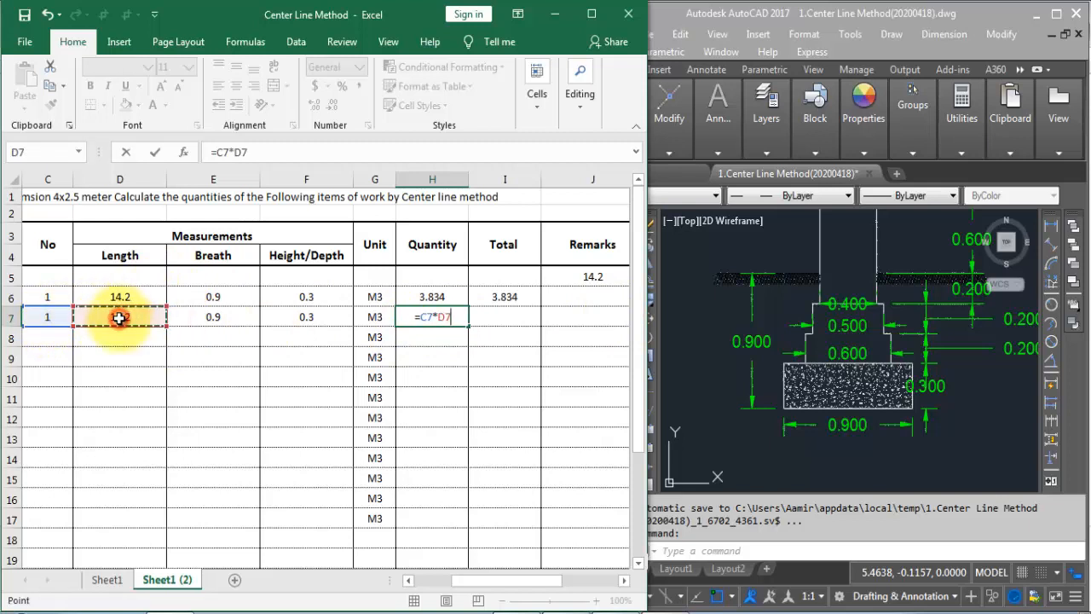
type("*")
left_click(214, 317)
type("*")
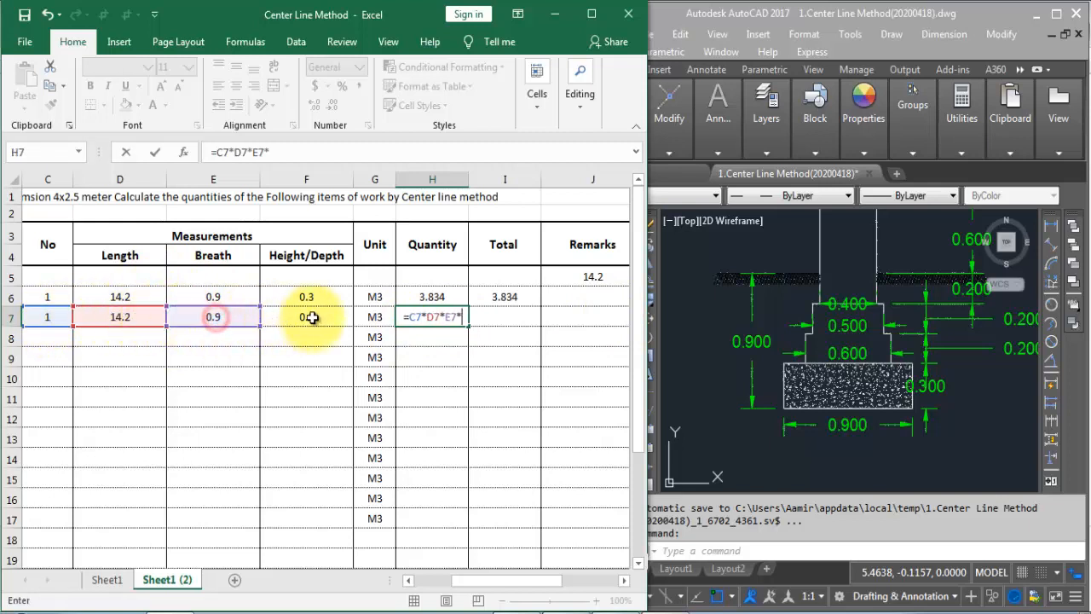
left_click(308, 317)
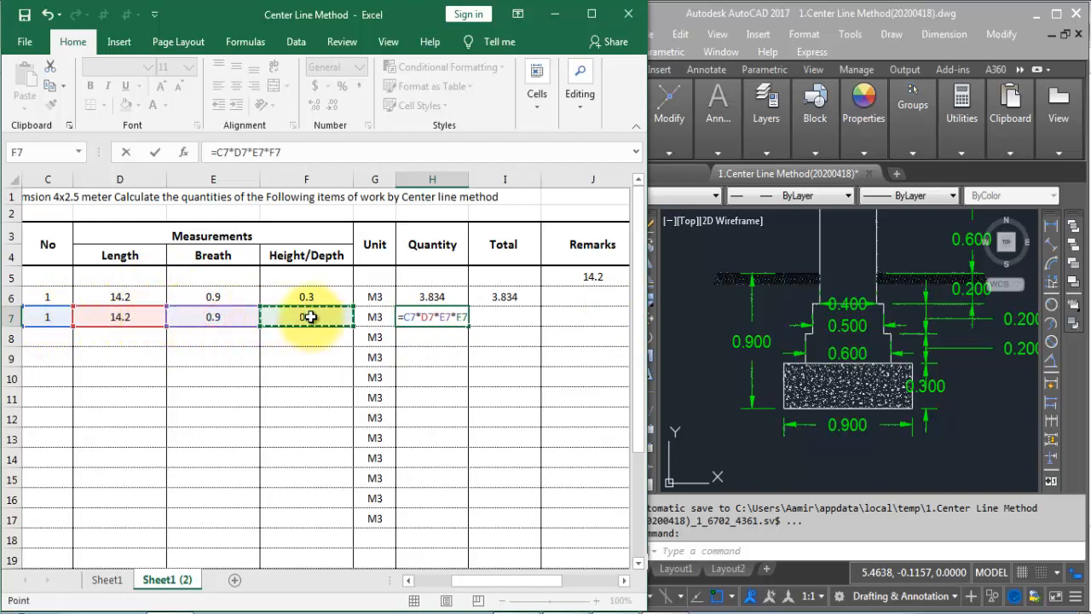
key("Return")
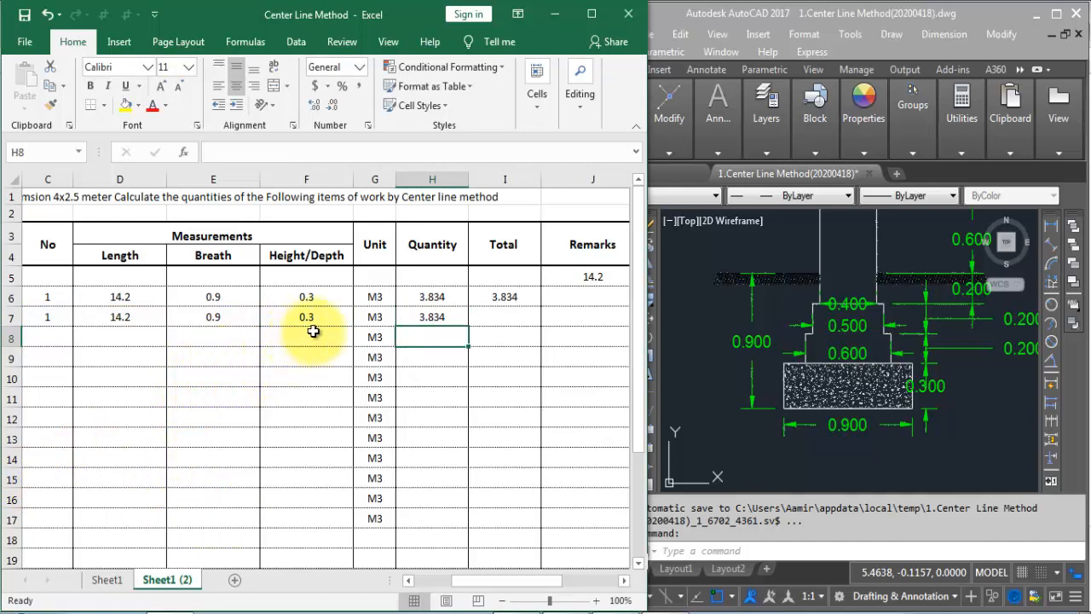
Step: Correct the excavation item's Height/Depth in cell F6 to 0.9
left_click(317, 295)
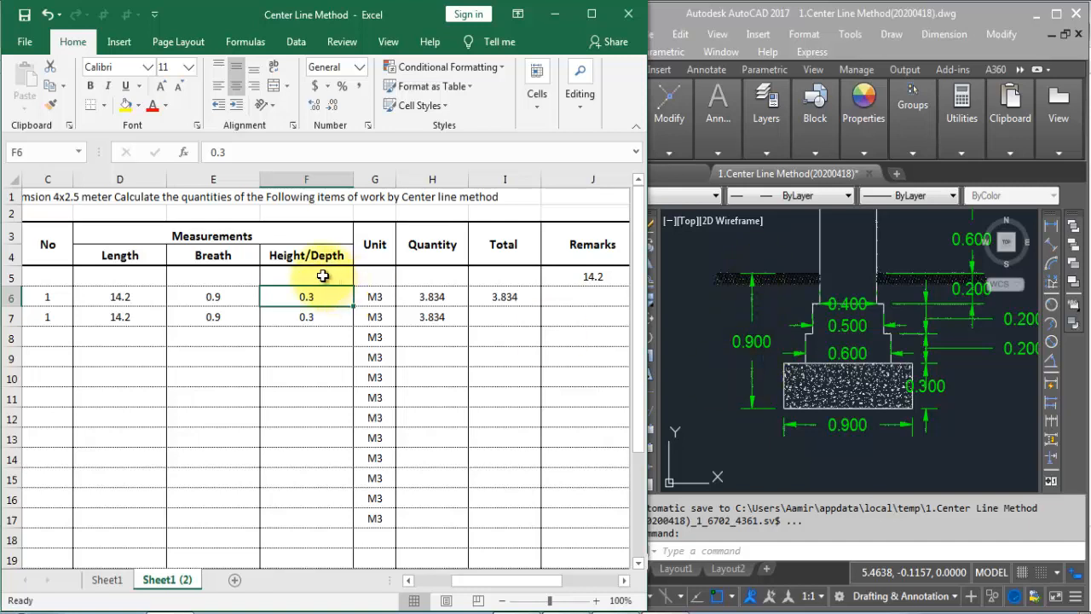
type(".9")
key("Return")
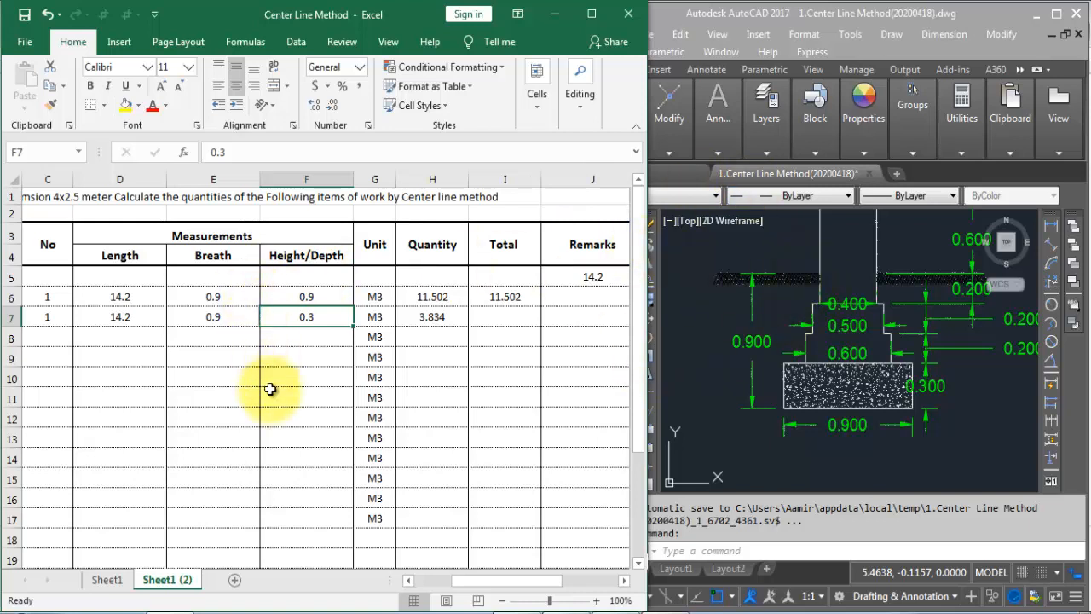
Step: Extend the Total formula from cell I6 down to I7 for the cement concrete item
left_click(488, 319)
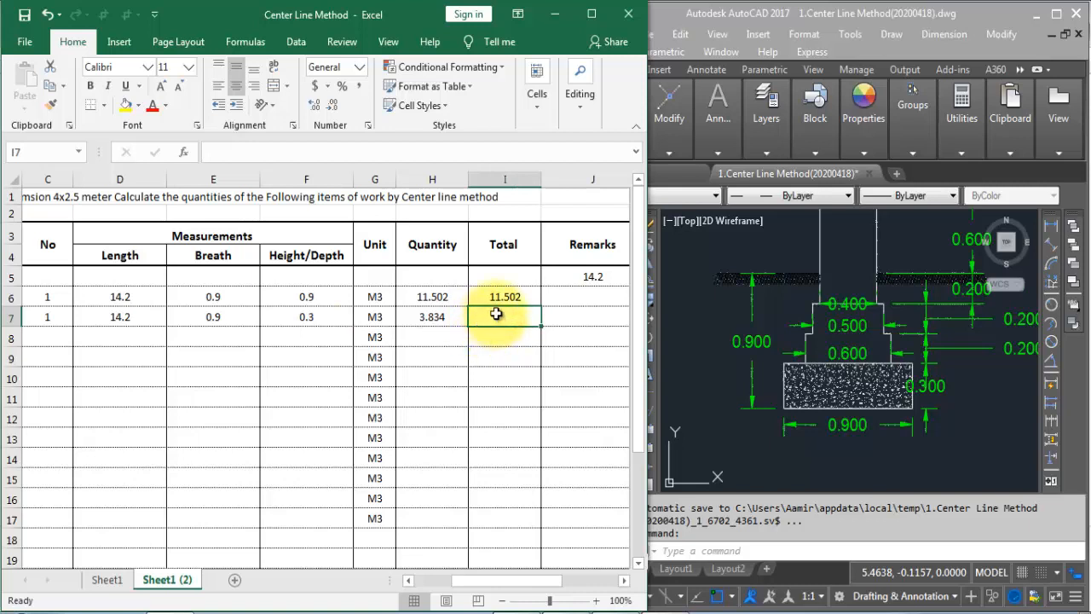
left_click(502, 292)
left_click_drag(541, 305, 511, 322)
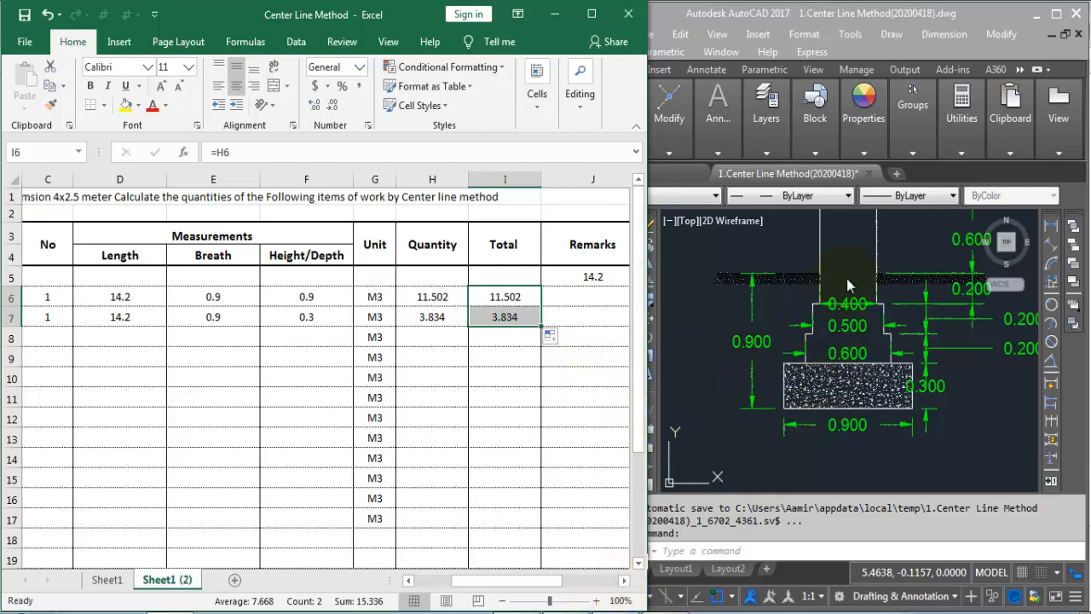
Step: Add item 3 in row 8 with serial number 3 and the description "Brick work in Foundation"
left_click(784, 314)
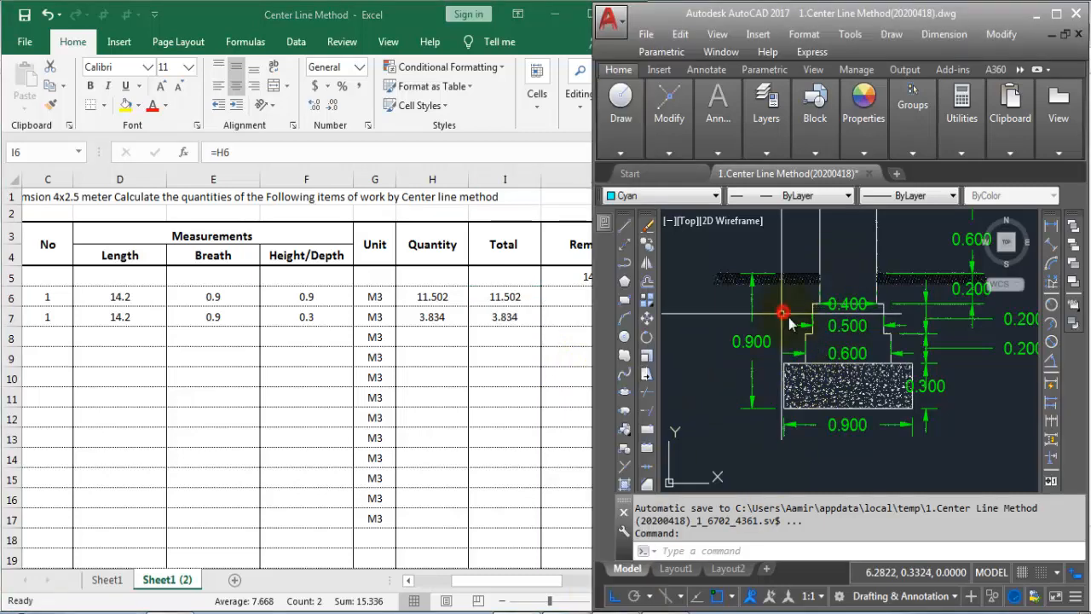
scroll(789, 315, "down", 4)
scroll(812, 270, "up", 4)
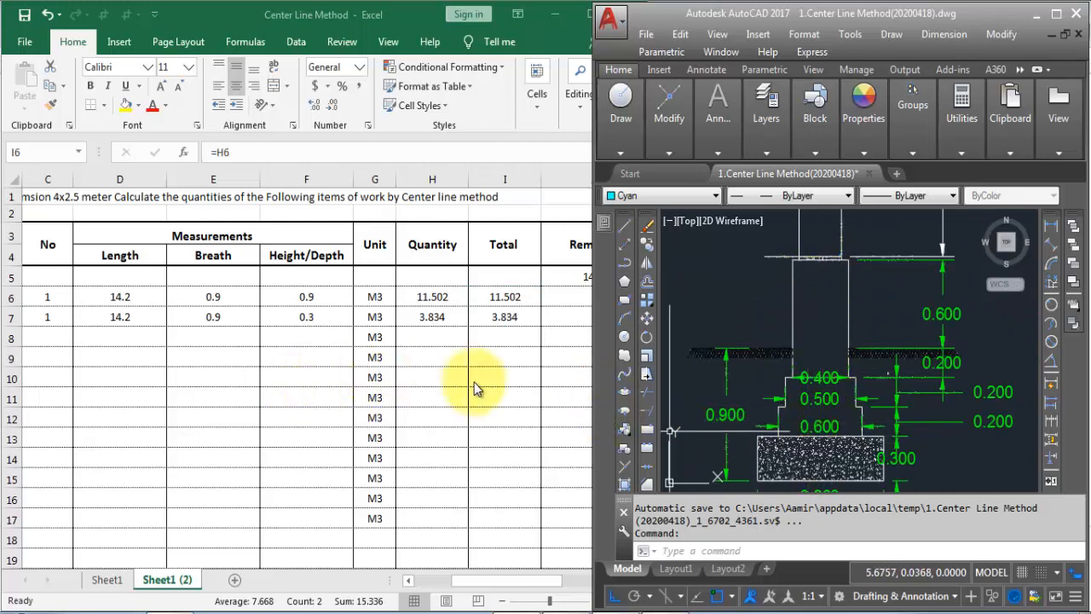
left_click(434, 341)
left_click(54, 346)
left_click(42, 332)
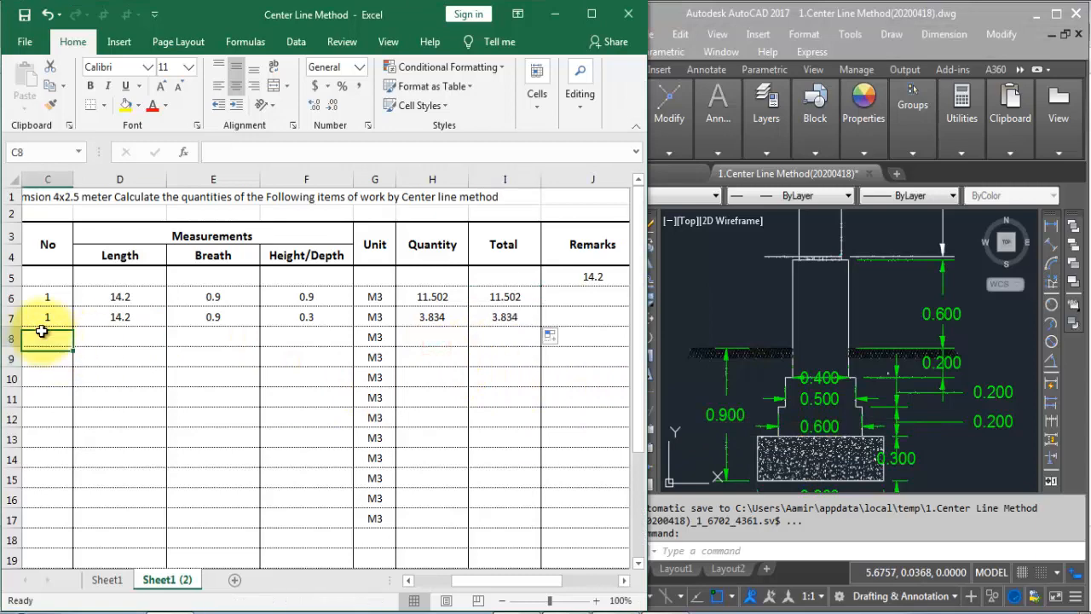
key("Left")
key("Left")
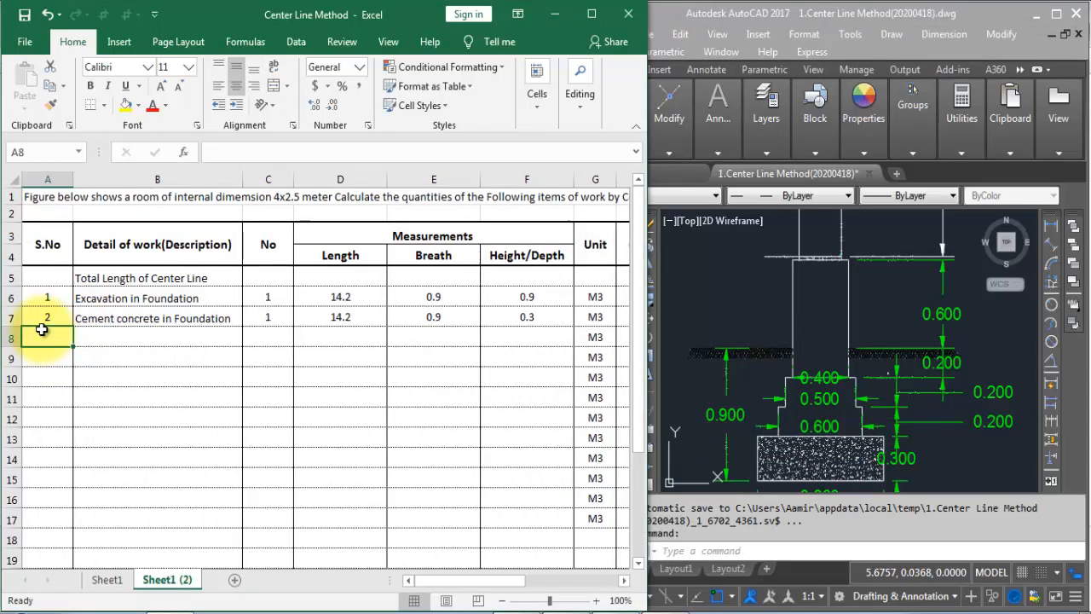
type("3")
key("Tab")
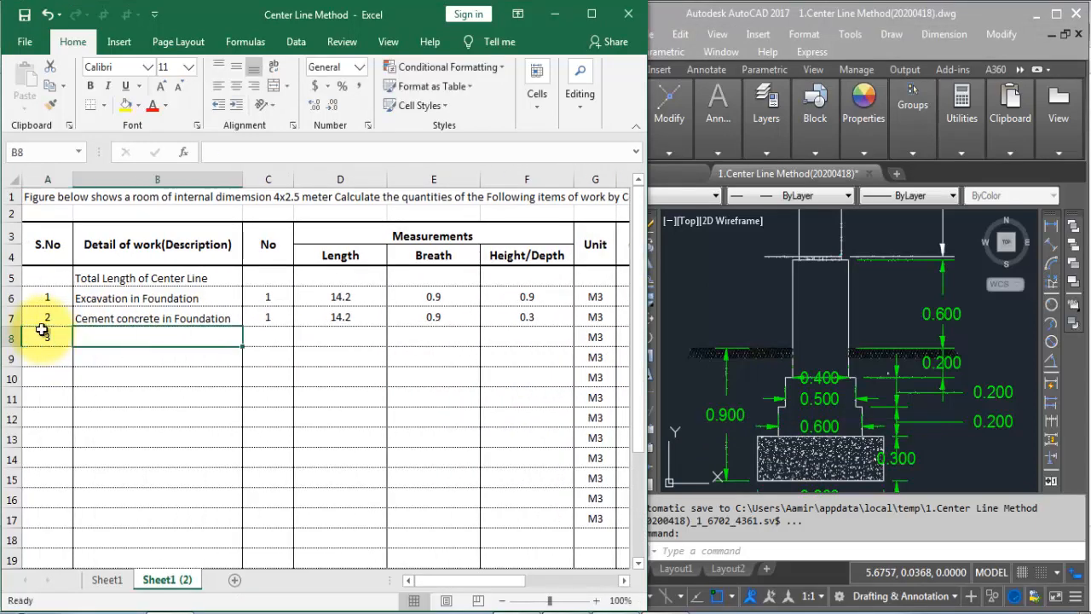
type("Brick work in")
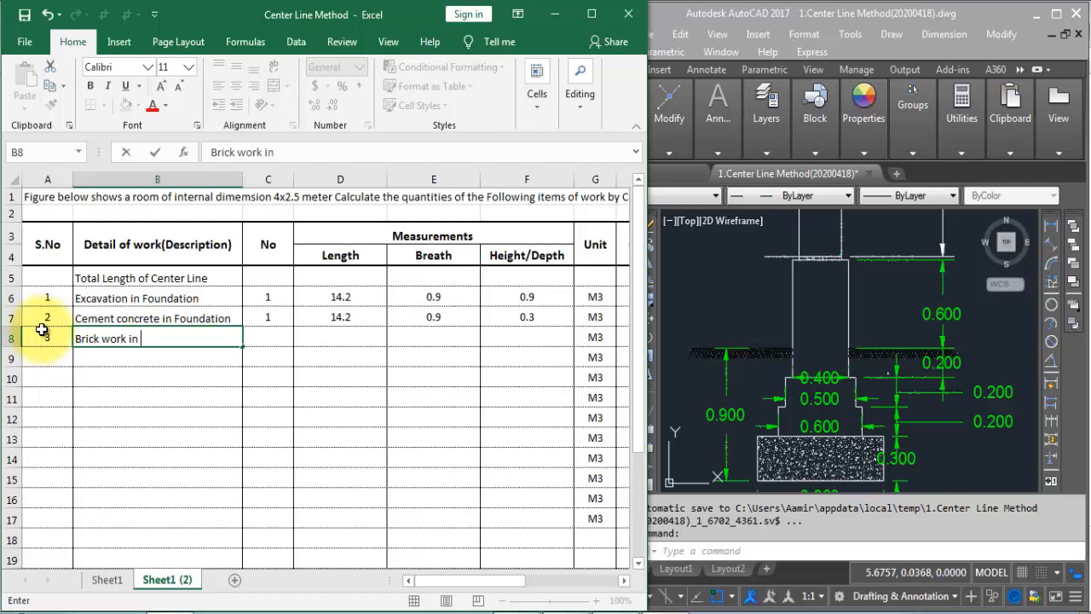
type(" Foundation")
key("Return")
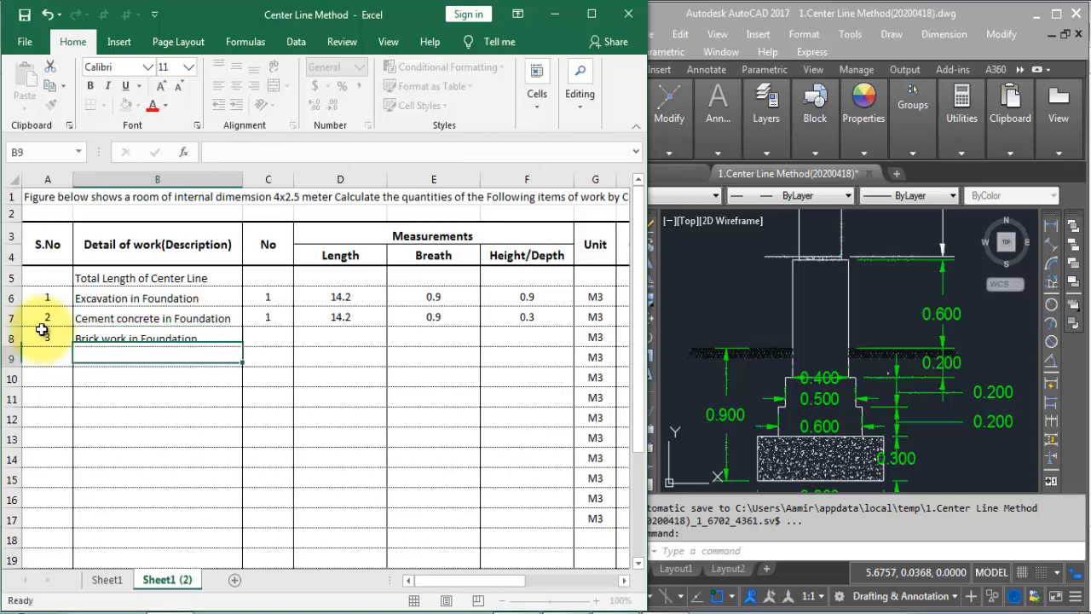
Step: Add sub-item 3a in row 9 with the description "1st Step"
key("Left")
key("Down")
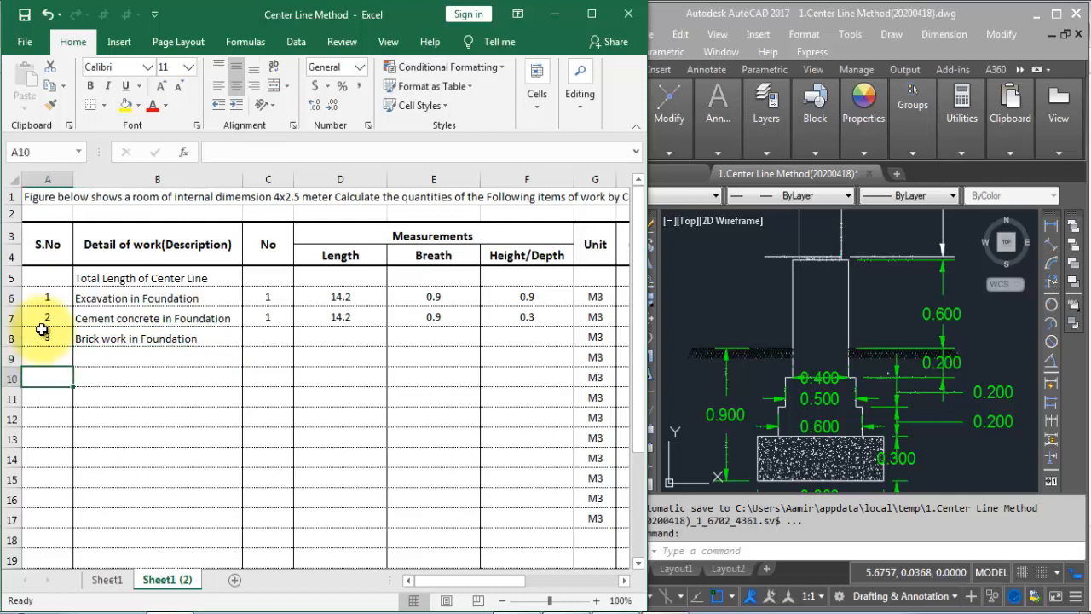
key("Up")
type("3")
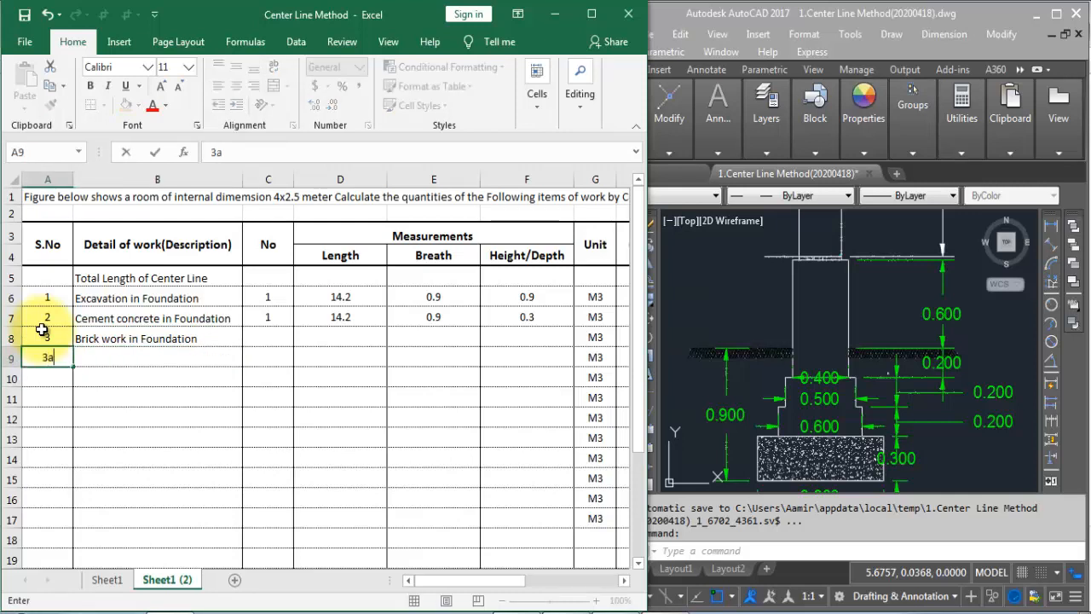
key("Right")
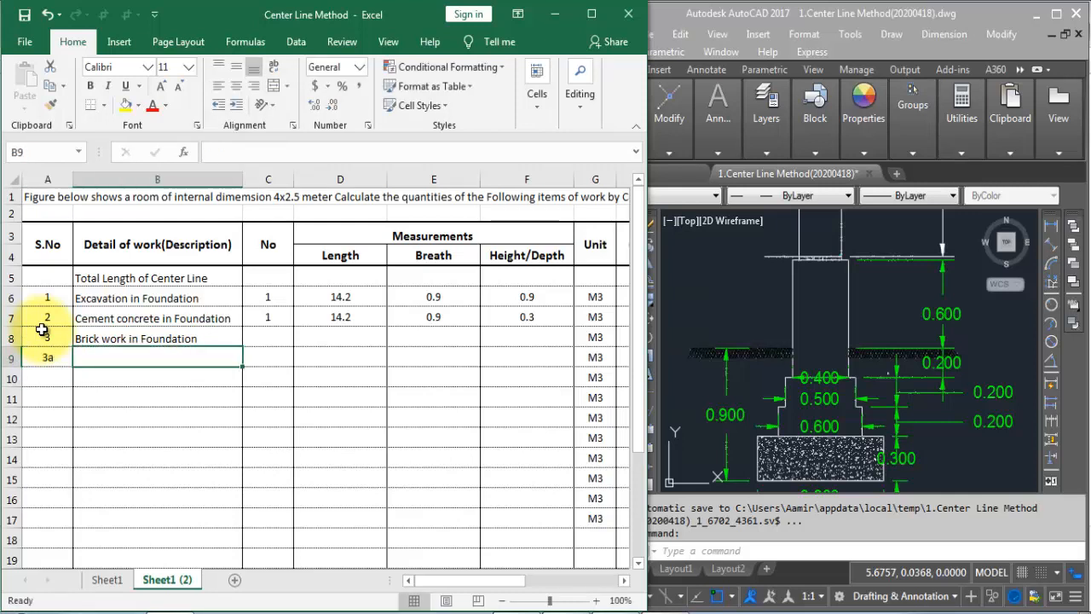
type("1st Step")
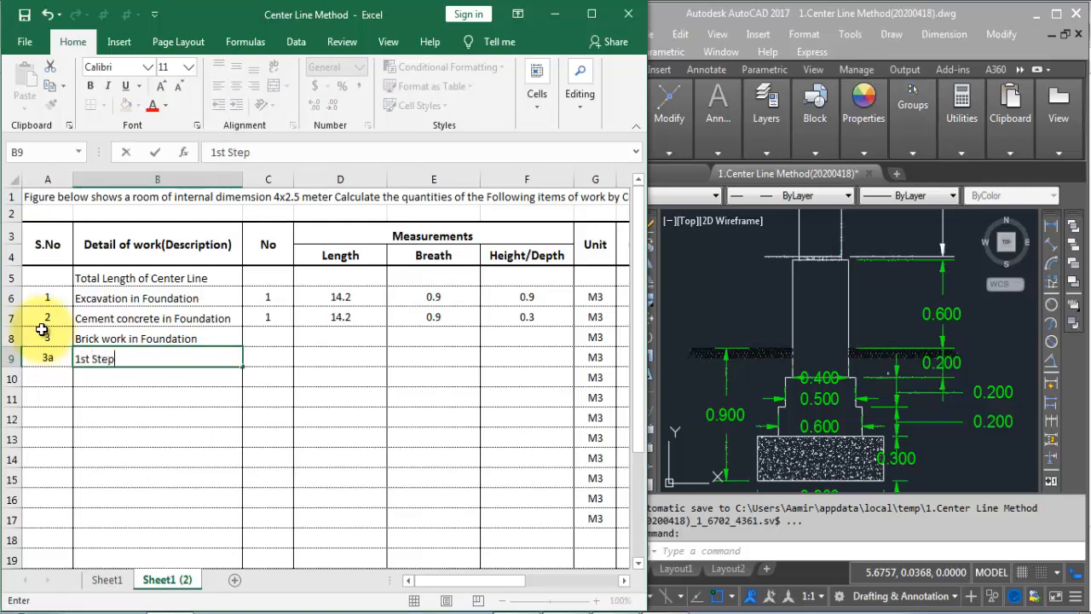
key("Right")
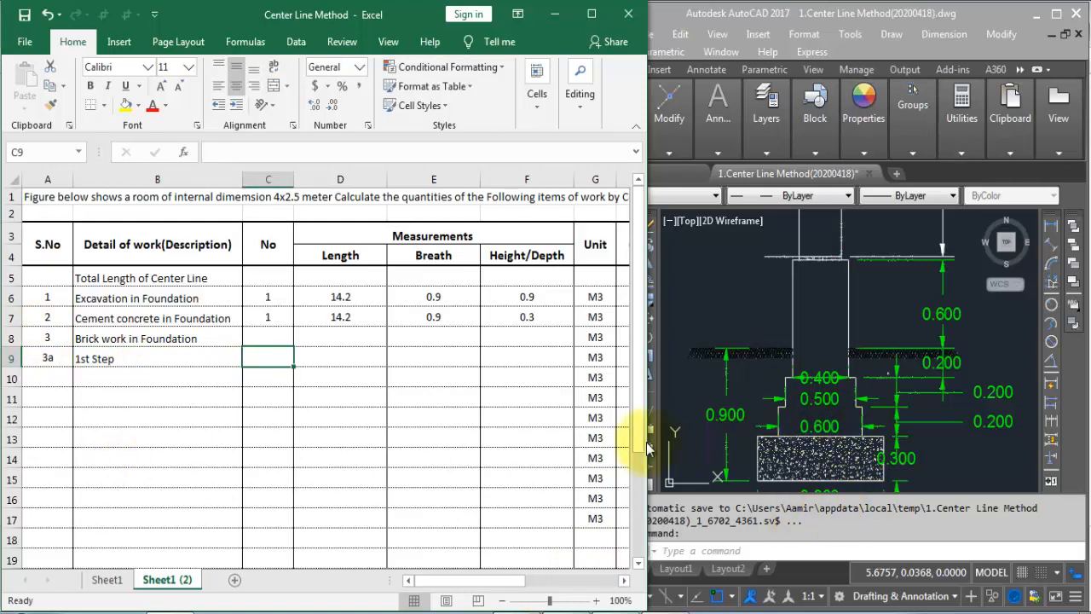
Step: For the 1st Step brickwork in row 9, set No to 1, Length to 14.2, Breath to 0.6 and Height/Depth to 0.2
type("1")
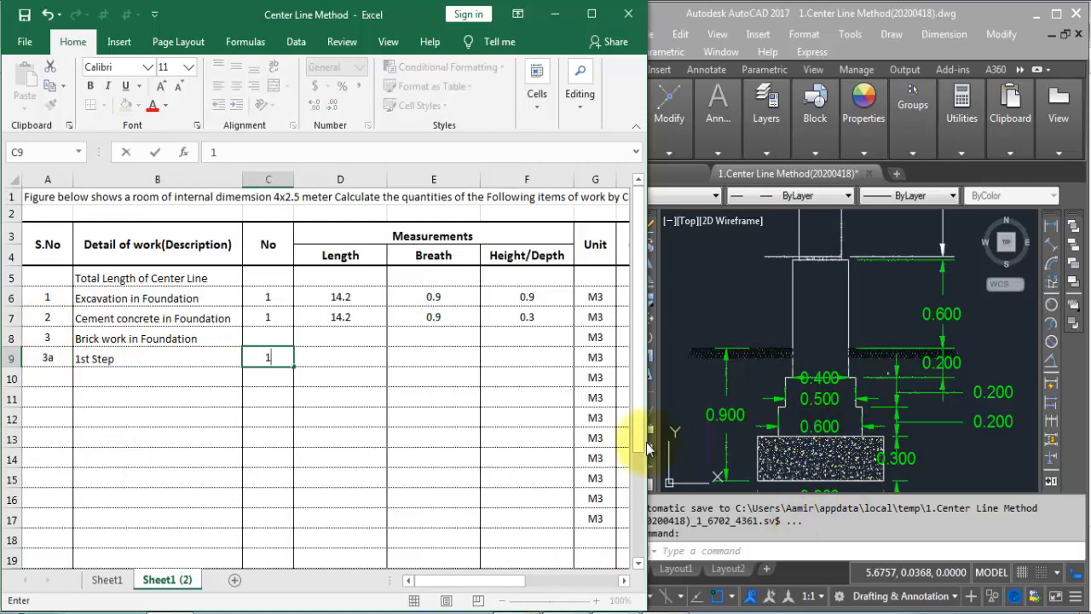
key("Right")
type("14.2")
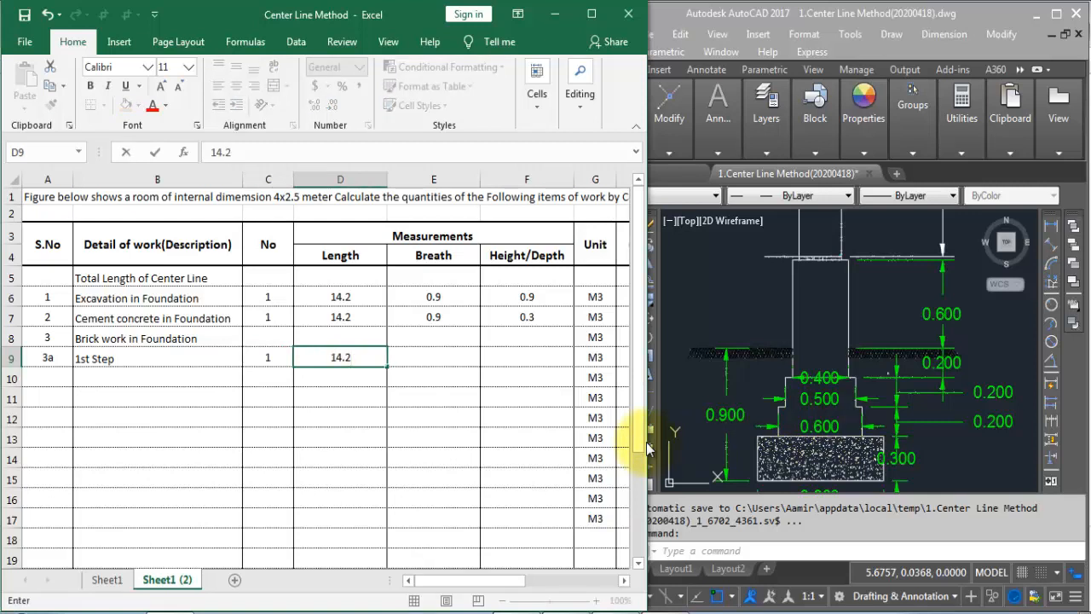
key("Right")
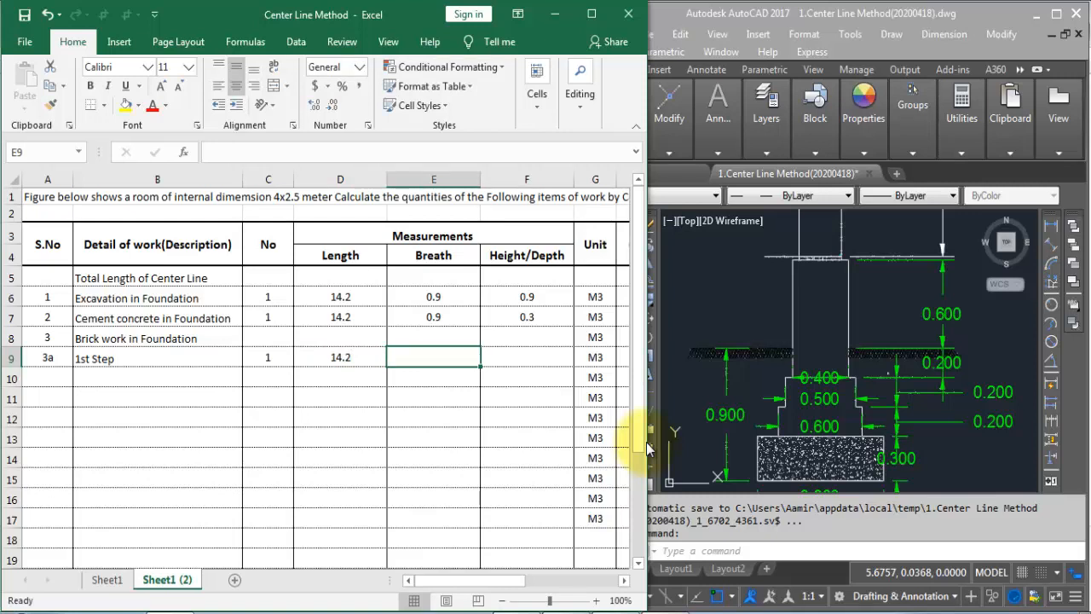
type(".36")
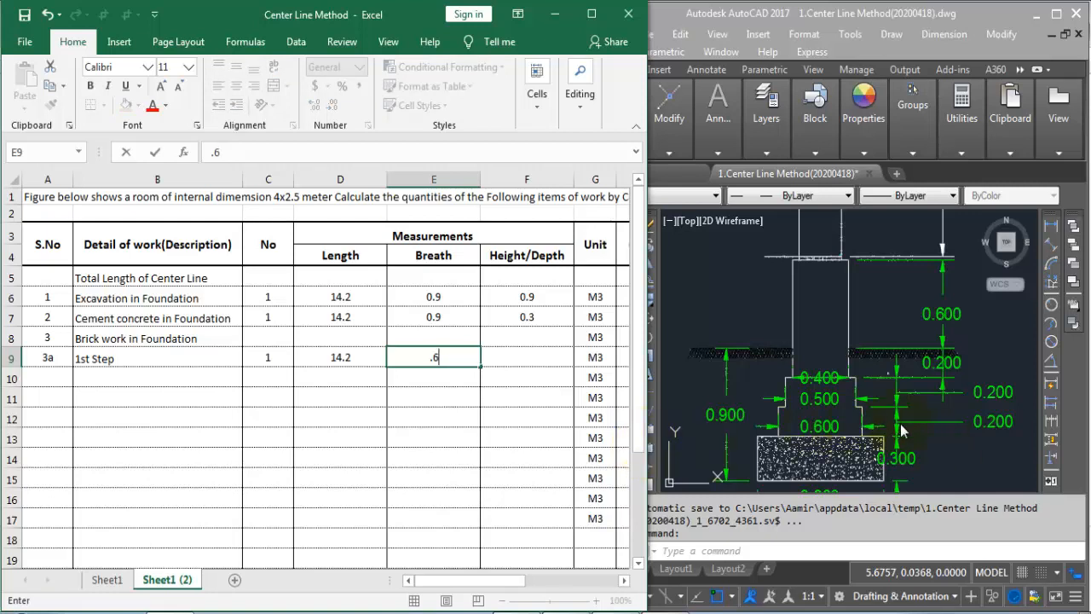
key("Tab")
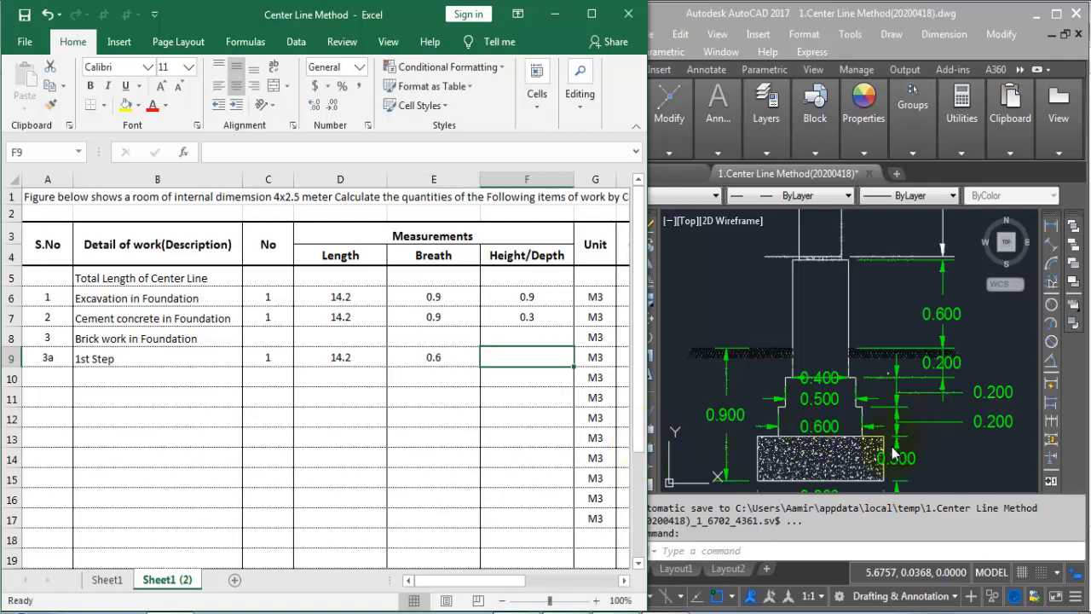
type(".2")
key("Tab")
key("Tab")
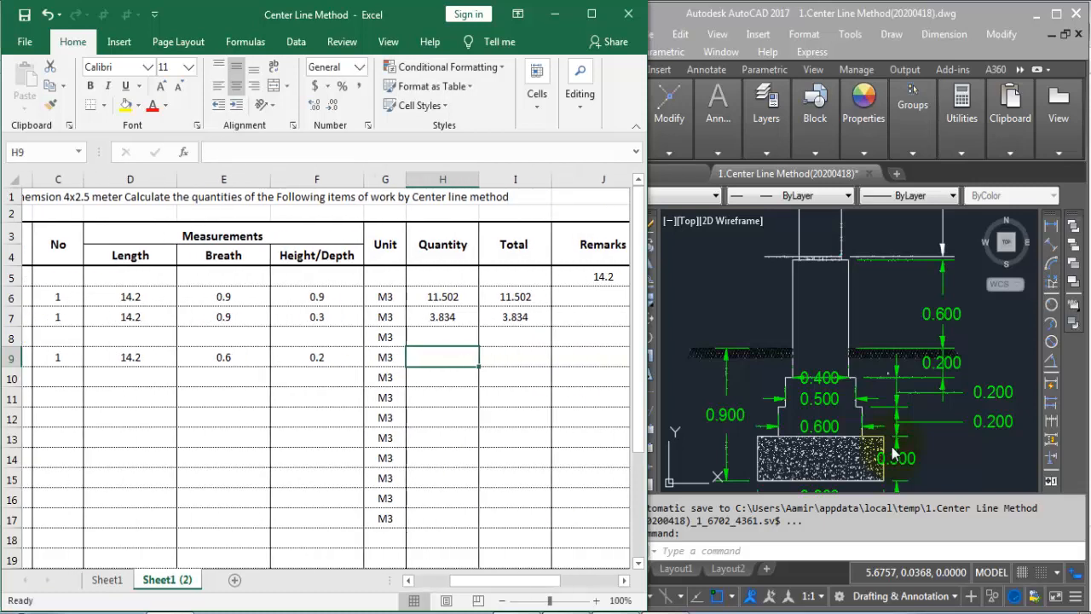
Step: Copy the Quantity formula from cell H7 into cells H9 through H17
left_click(432, 319)
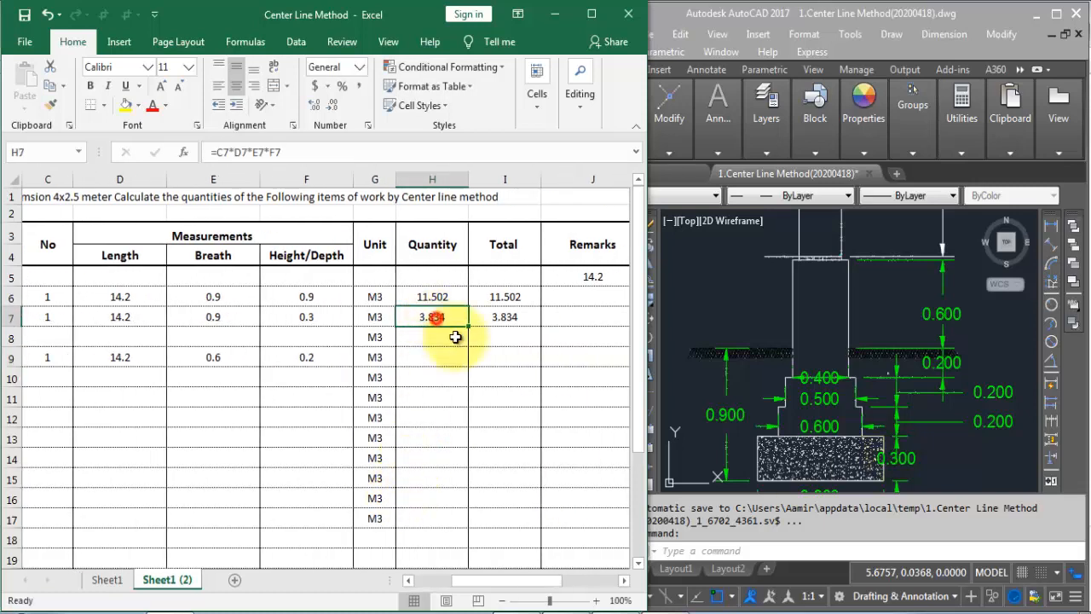
key("ctrl+c")
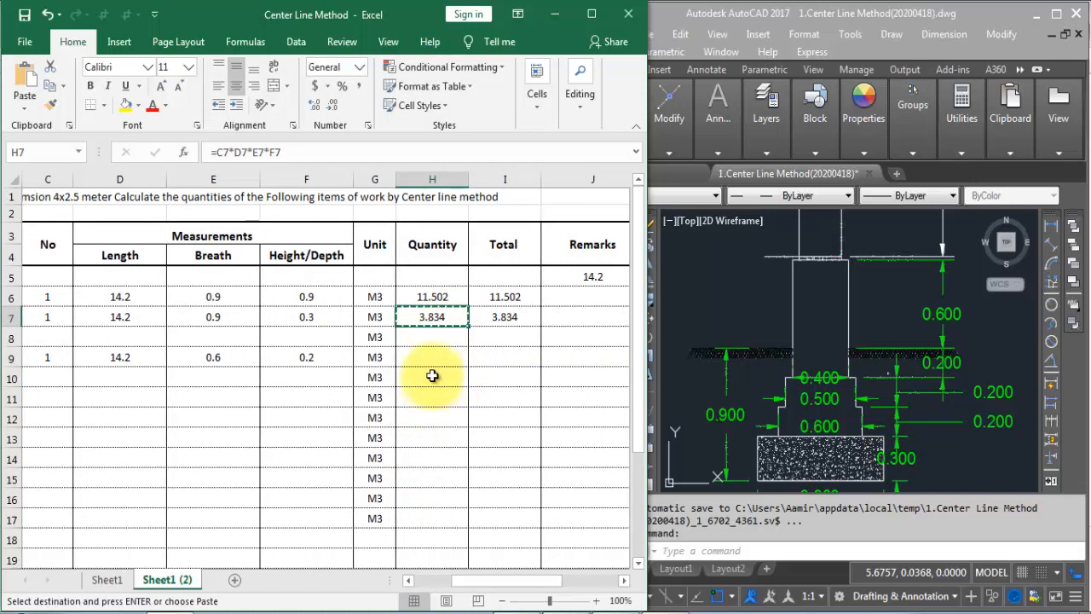
left_click_drag(432, 351, 442, 520)
key("ctrl+v")
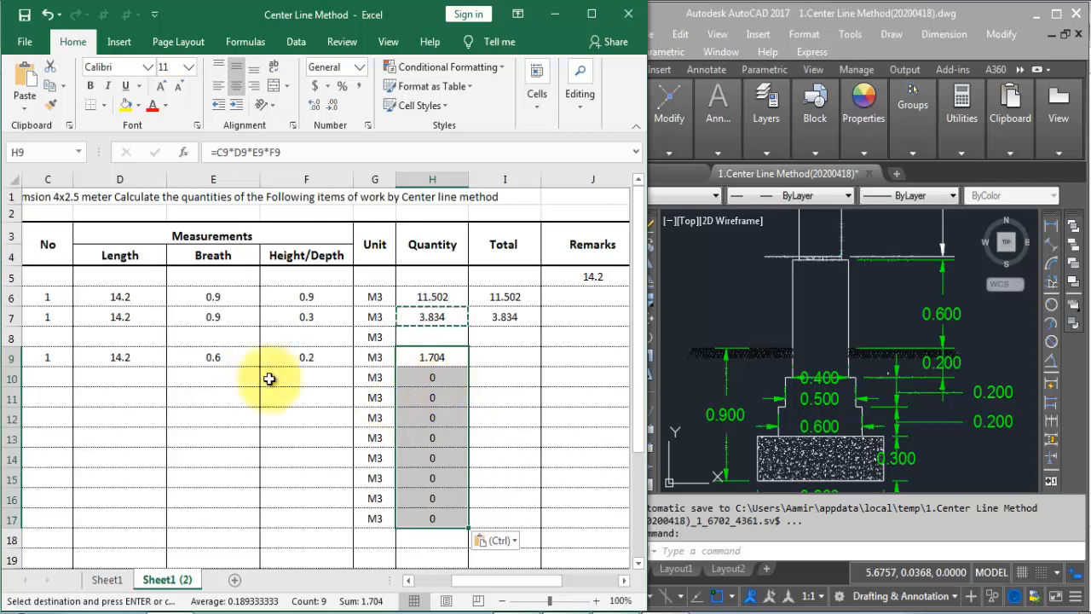
key("Escape")
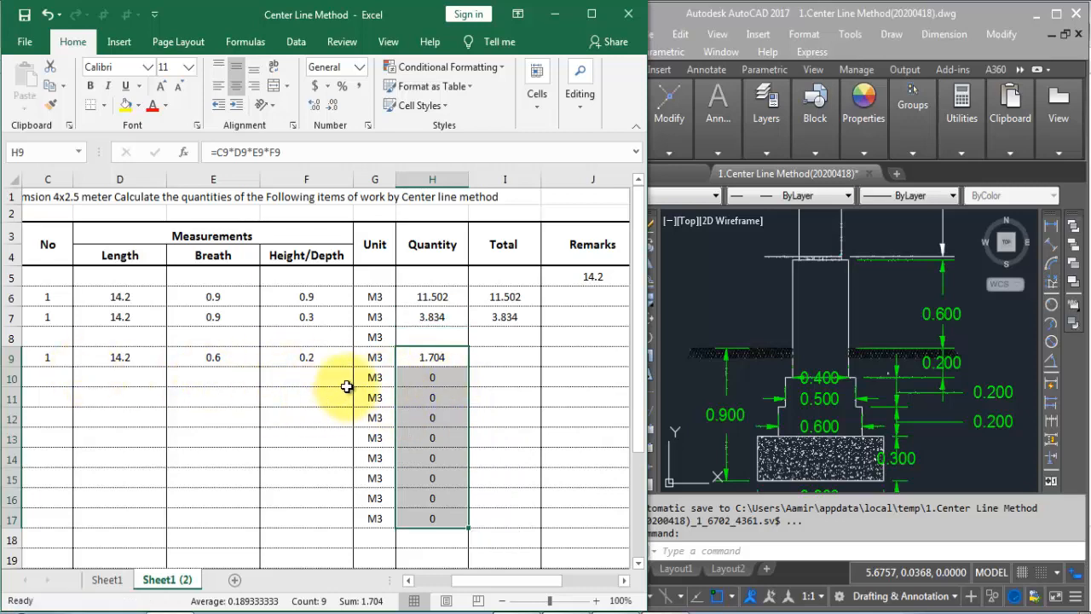
Step: Add sub-item 3b in row 10 with the description "2nd Step"
left_click(405, 581)
left_click(406, 580)
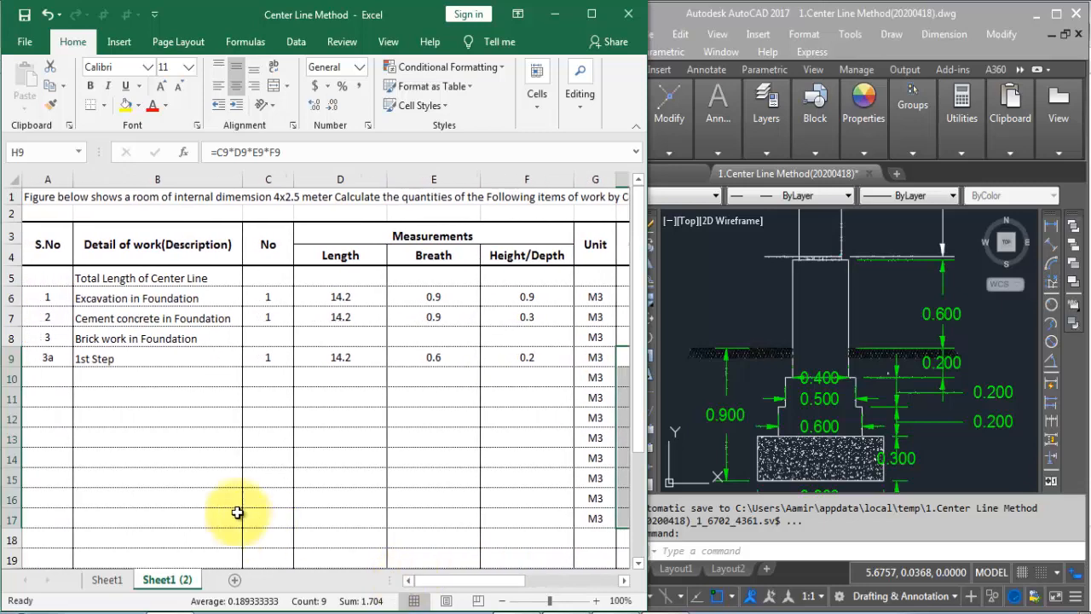
left_click(53, 372)
type("3b")
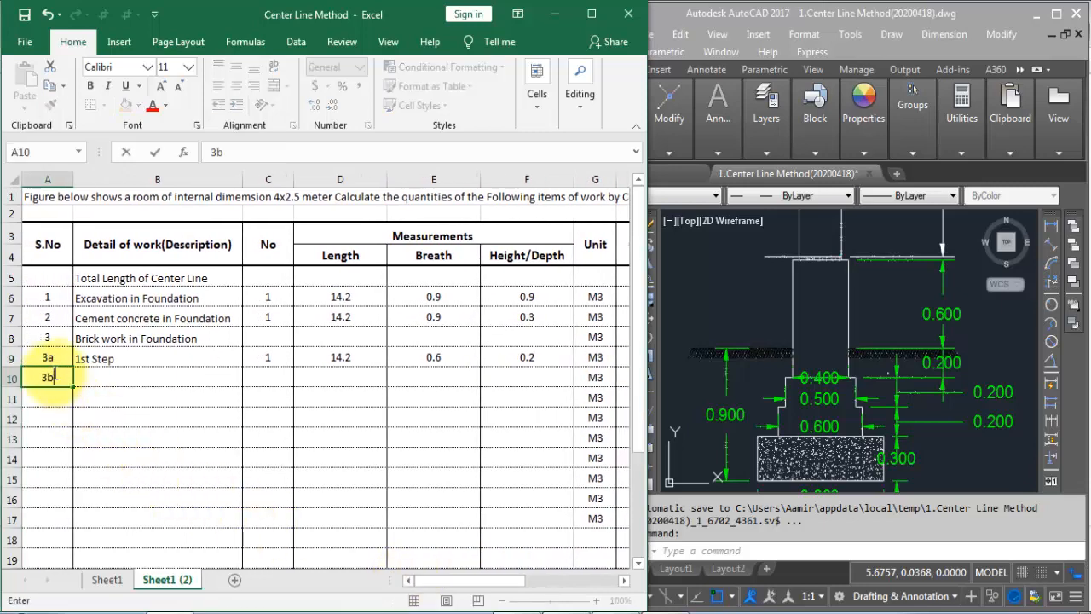
key("Tab")
type("2n")
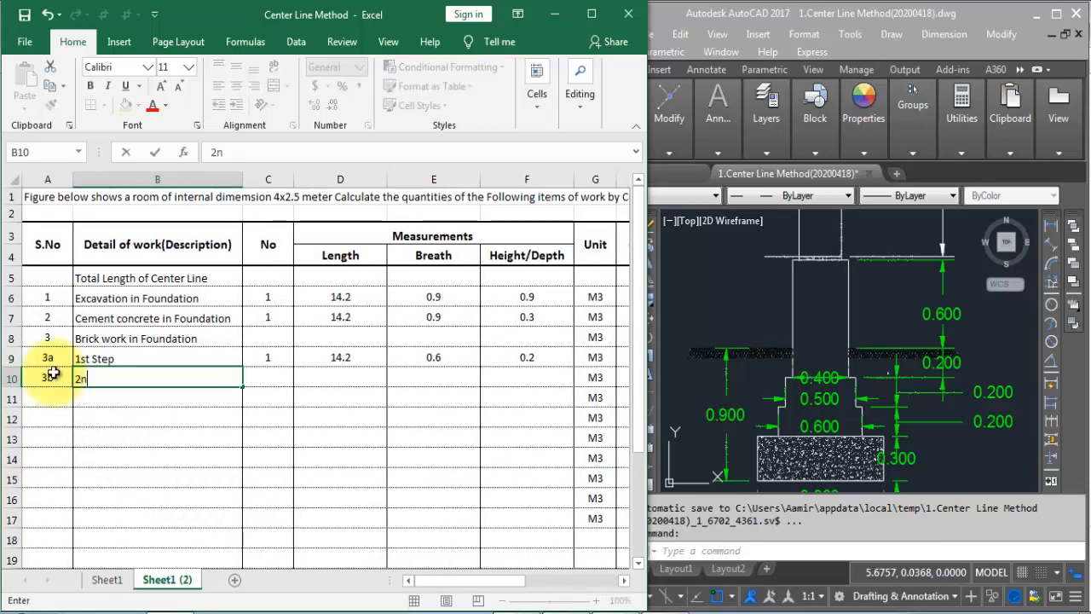
type("d Step")
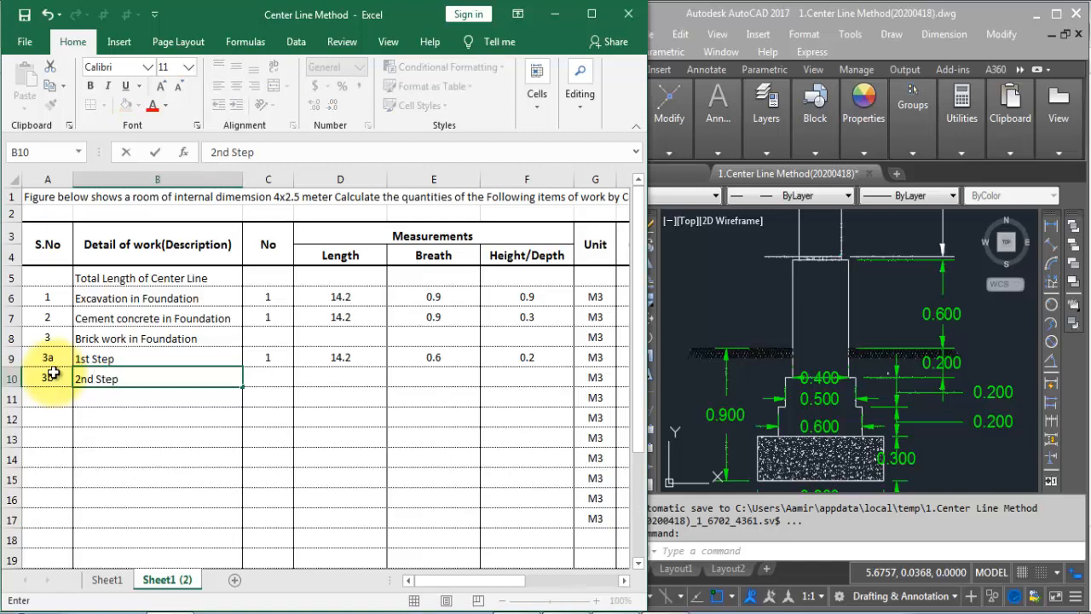
key("Tab")
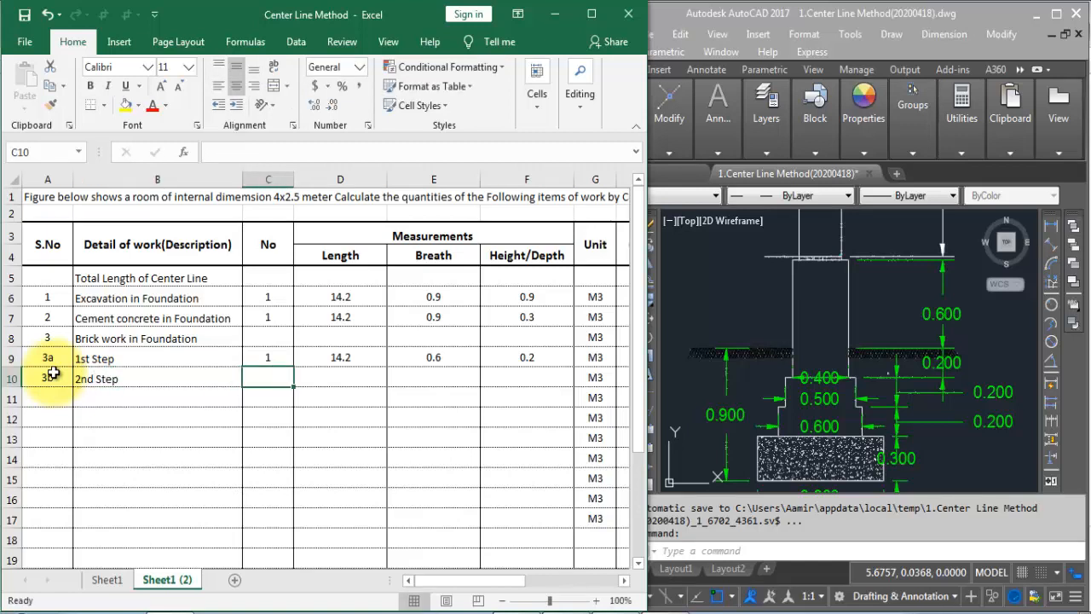
Step: For the 2nd Step brickwork in row 10, set No to 1, Length to 14.2, Breath to 0.5 and Height/Depth to 0.2
type("1")
key("Tab")
type("14.2")
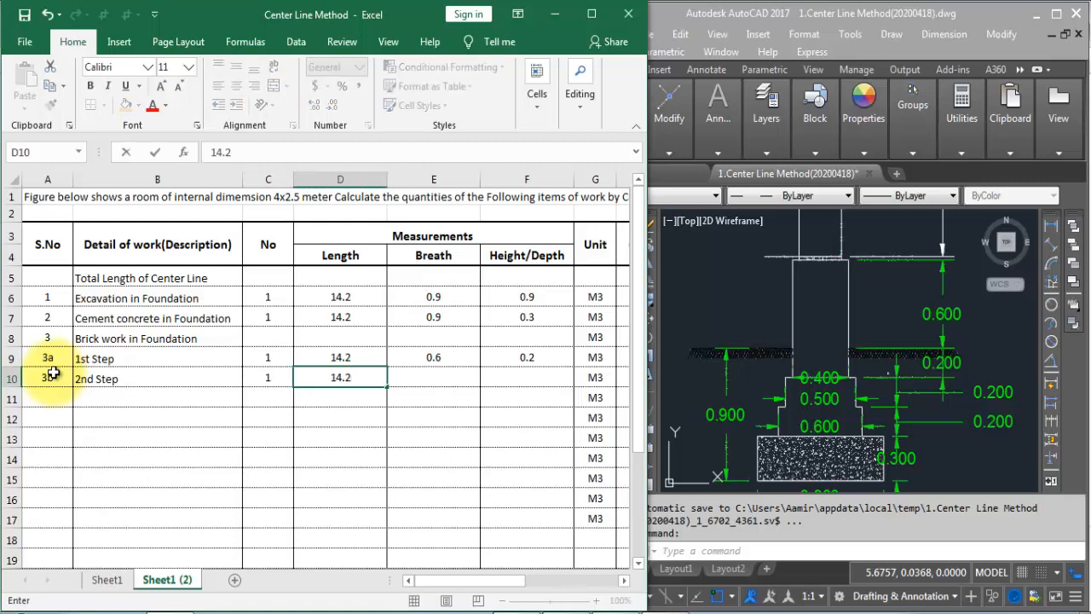
key("Tab")
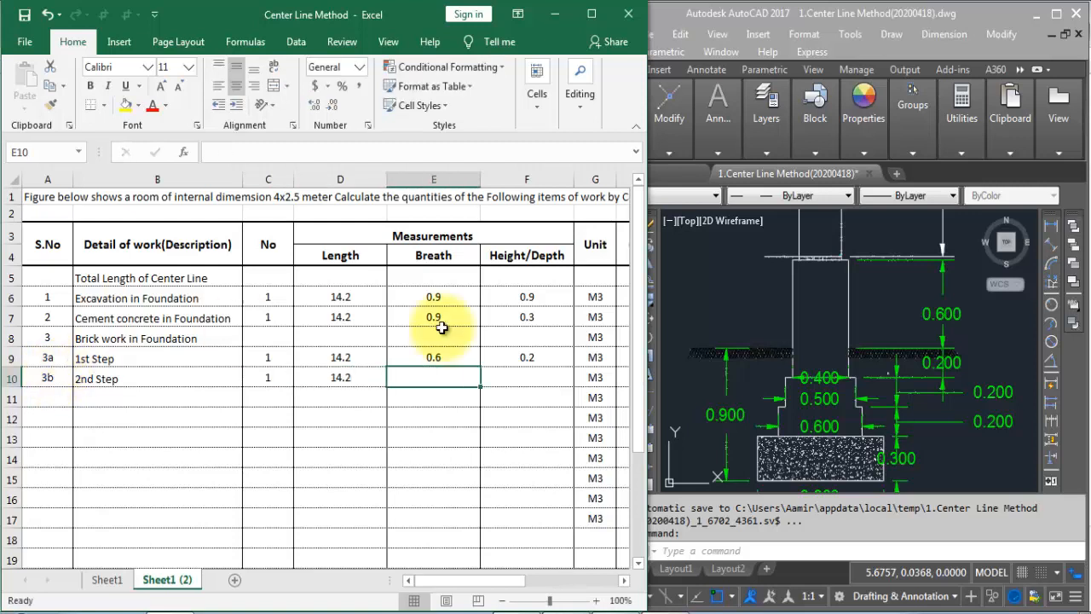
type("0.5")
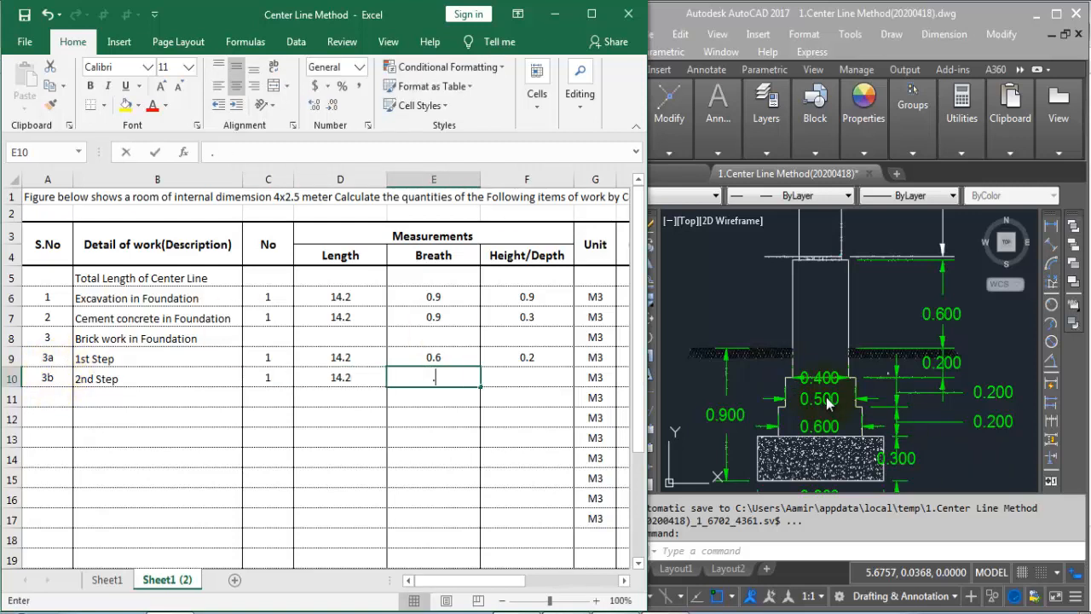
key("Tab")
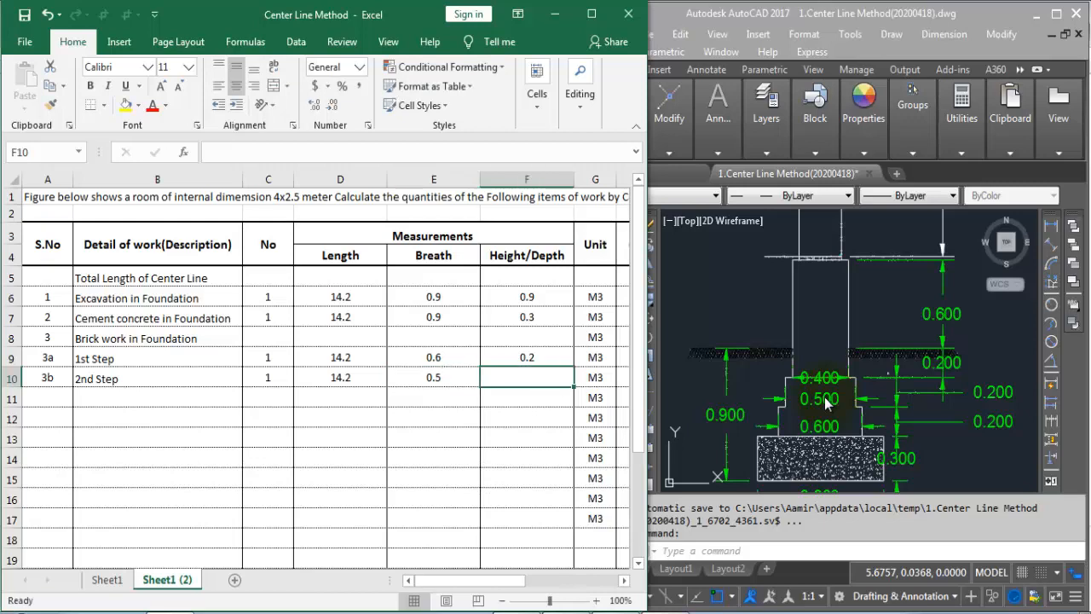
type("0.2")
key("Tab")
key("Tab")
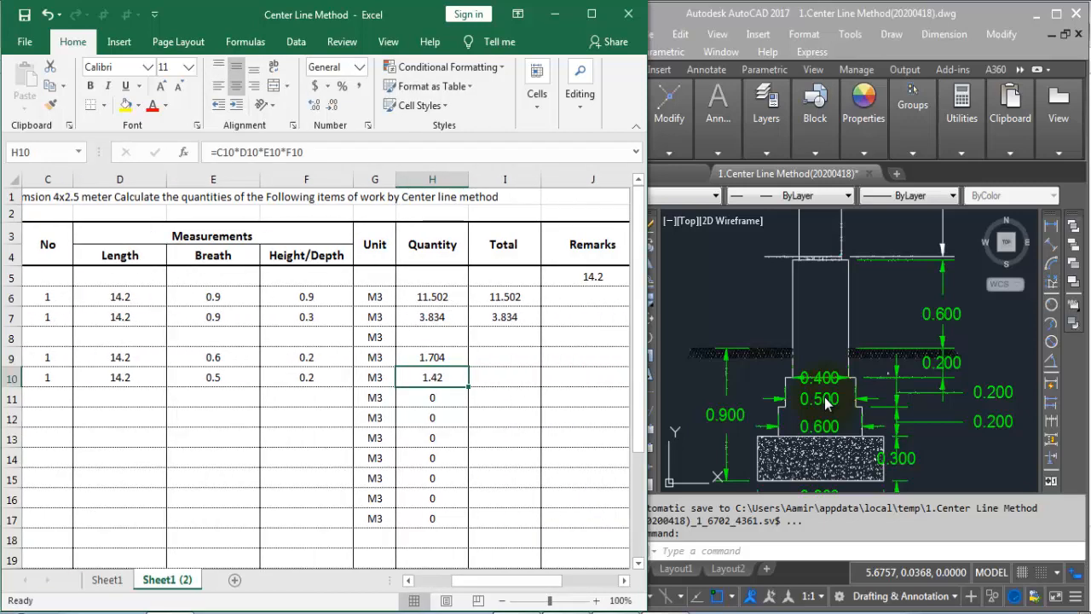
Step: Add sub-item 3c in row 11 with the description "3rd Step"
key("Left")
key("Left")
key("Left")
key("Left")
key("Left")
key("Left")
key("Left")
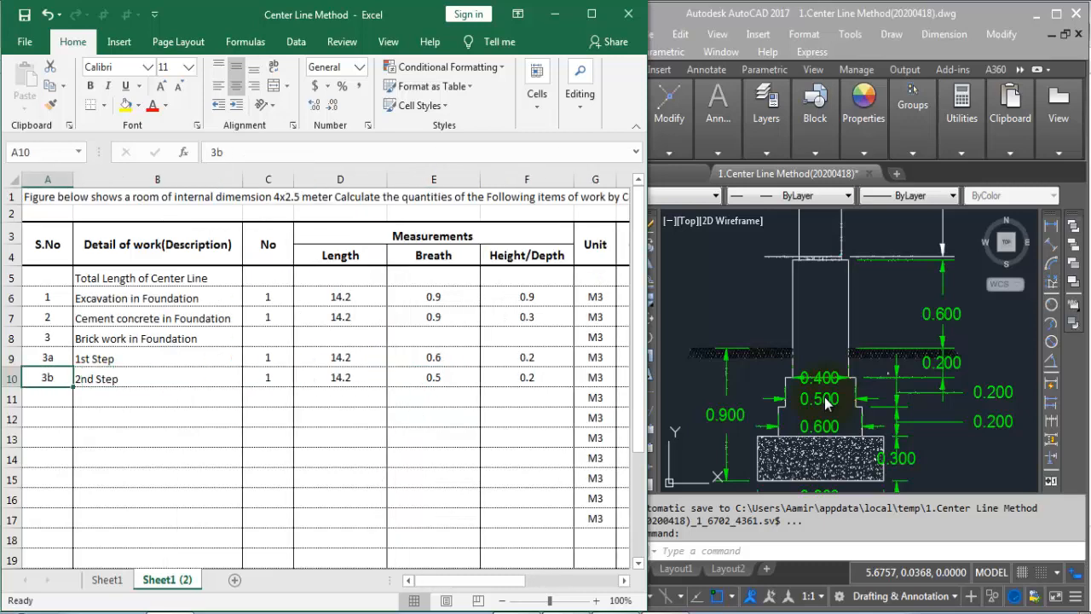
key("Down")
type("3c")
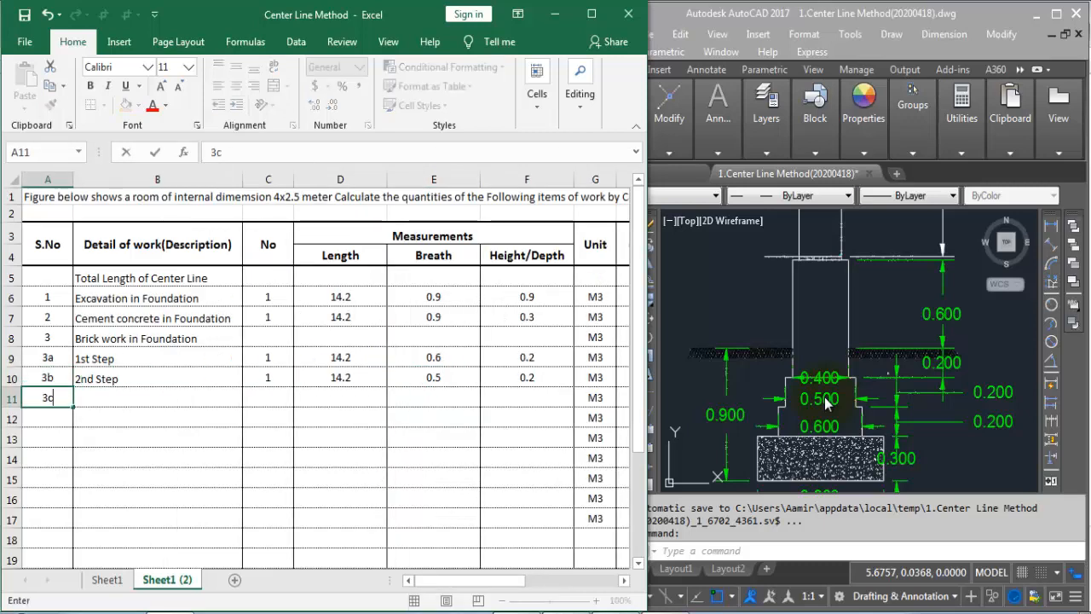
key("Tab")
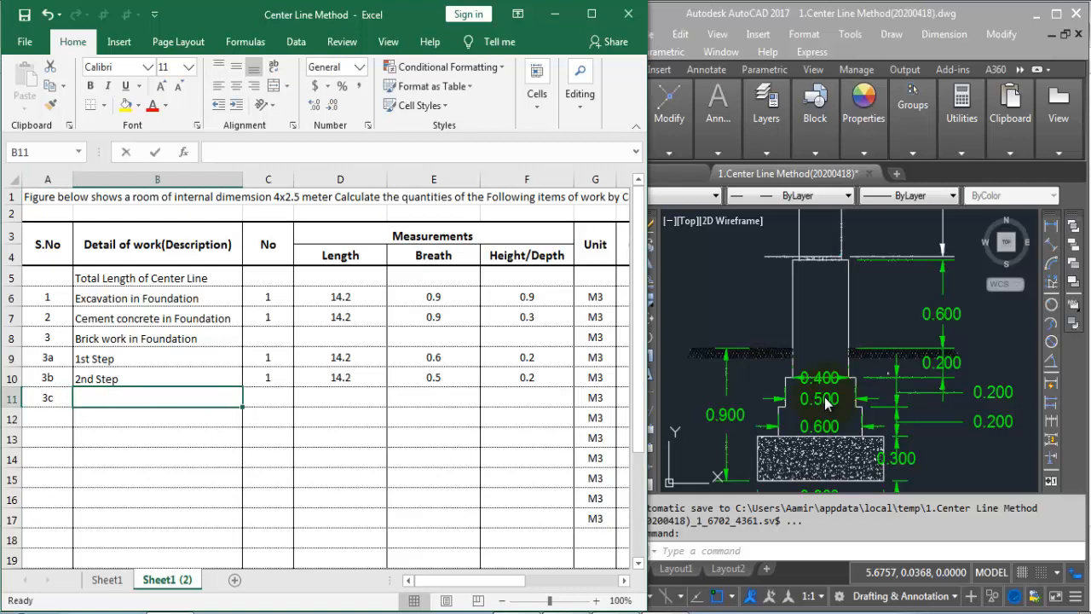
type("3rd Step")
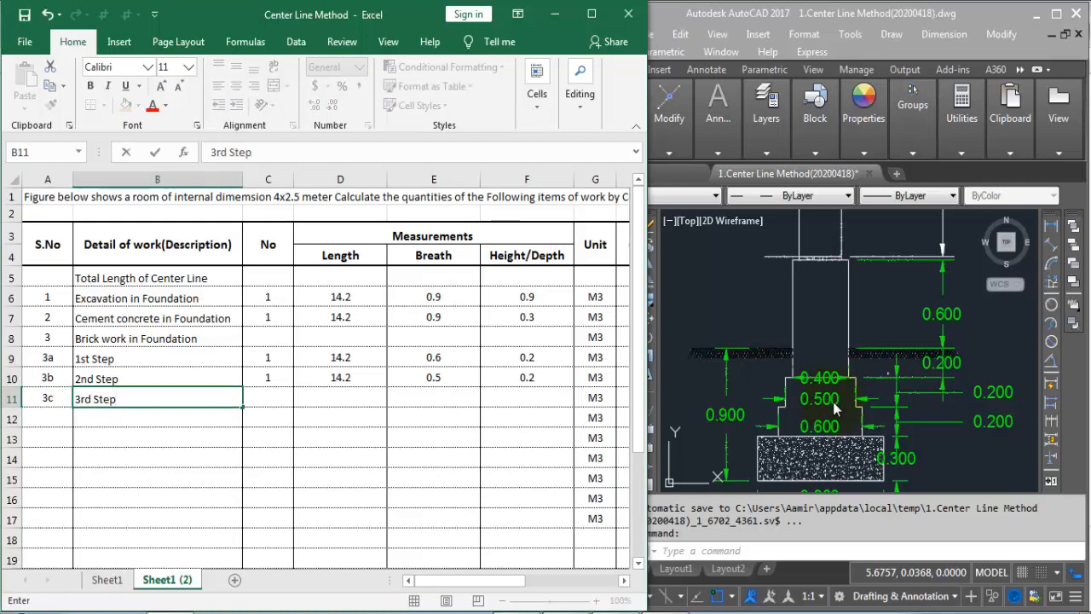
key("Tab")
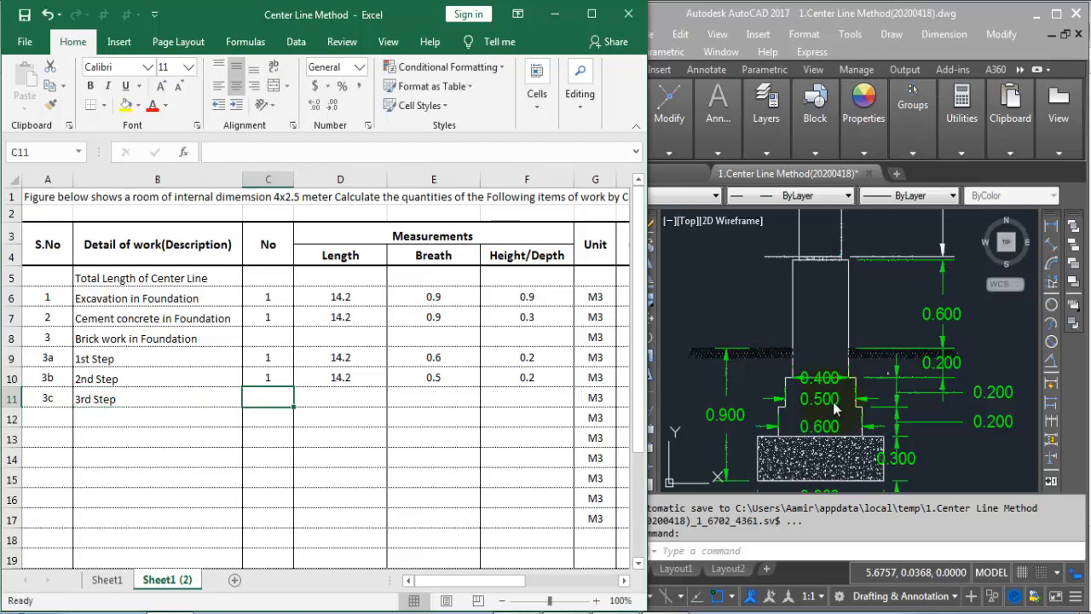
Step: For the 3rd Step brickwork in row 11, set No to 1, Length to 14.2, Breath to 0.4 and Height/Depth to 0.8
type("1")
key("Tab")
type("14.2")
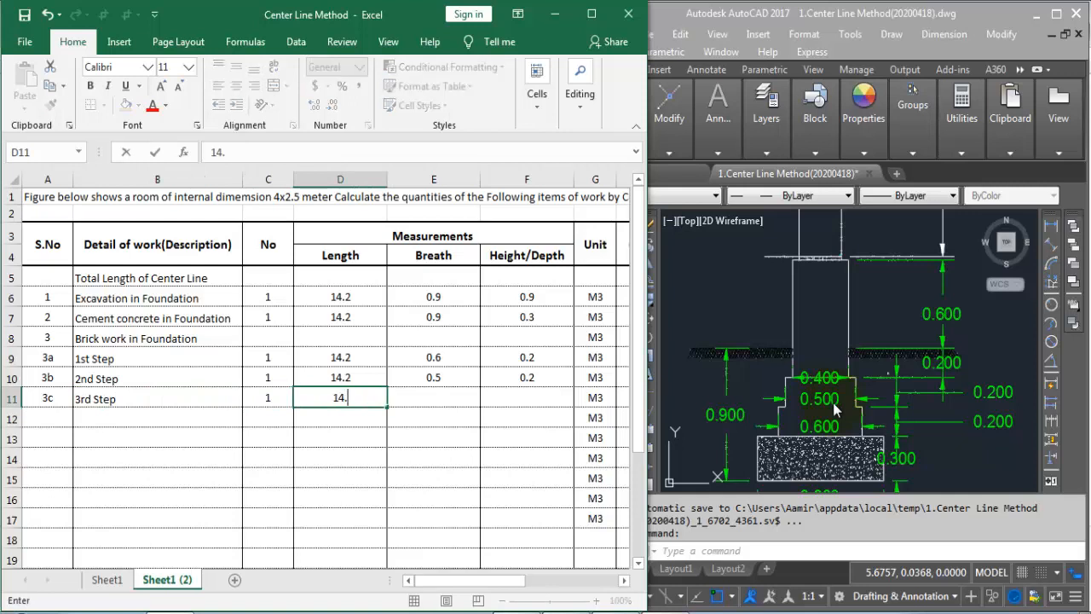
key("Tab")
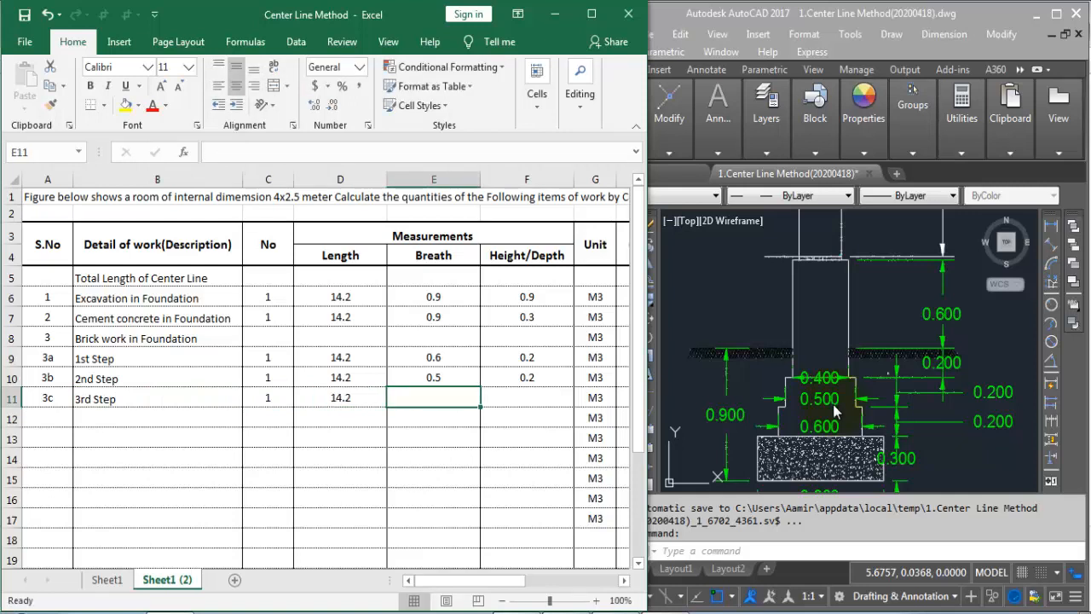
type(".4")
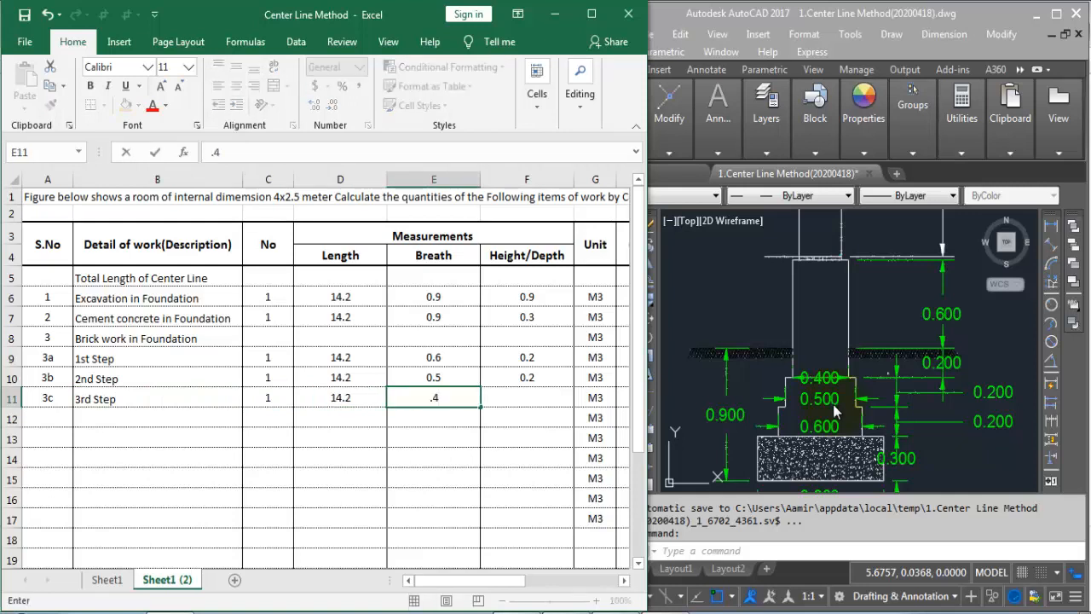
key("Tab")
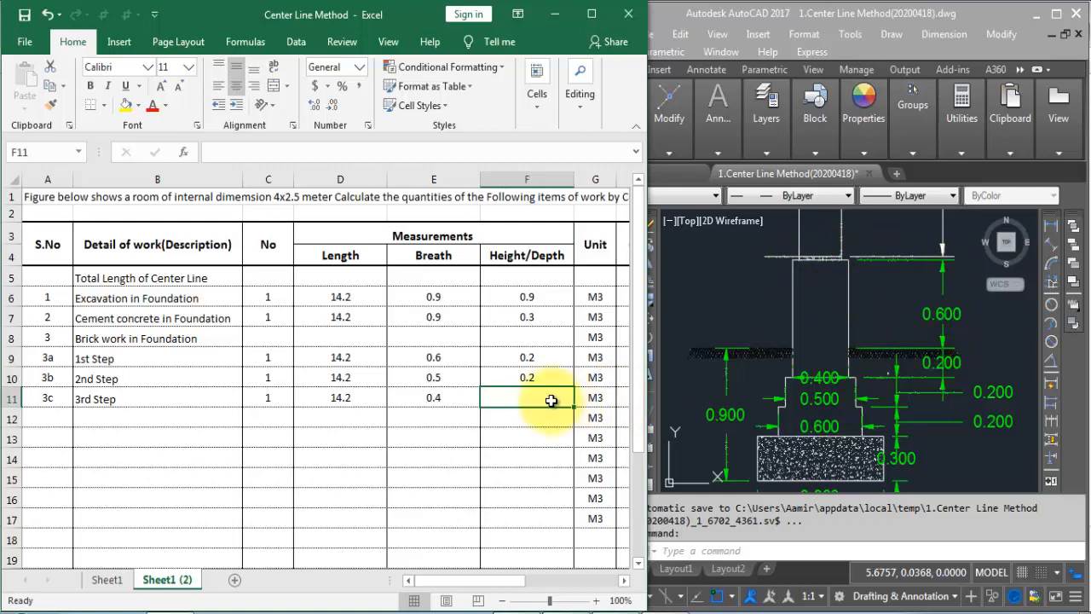
type(".")
key("Right")
key("Right")
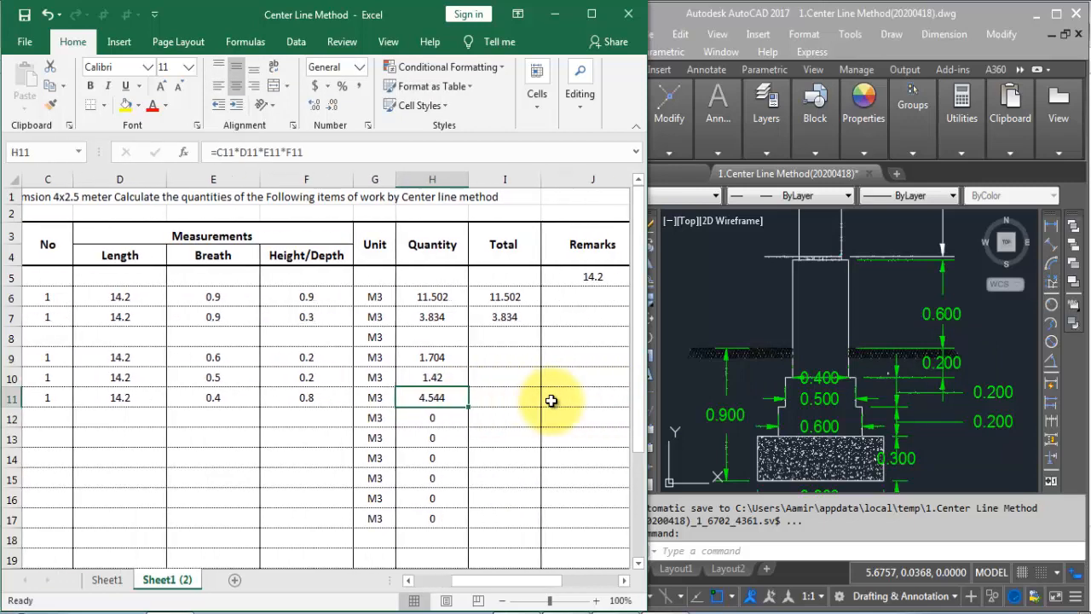
Step: Total the brickwork quantities of the three steps in cell I11 with the formula =H9+H10+H11
left_click(499, 399)
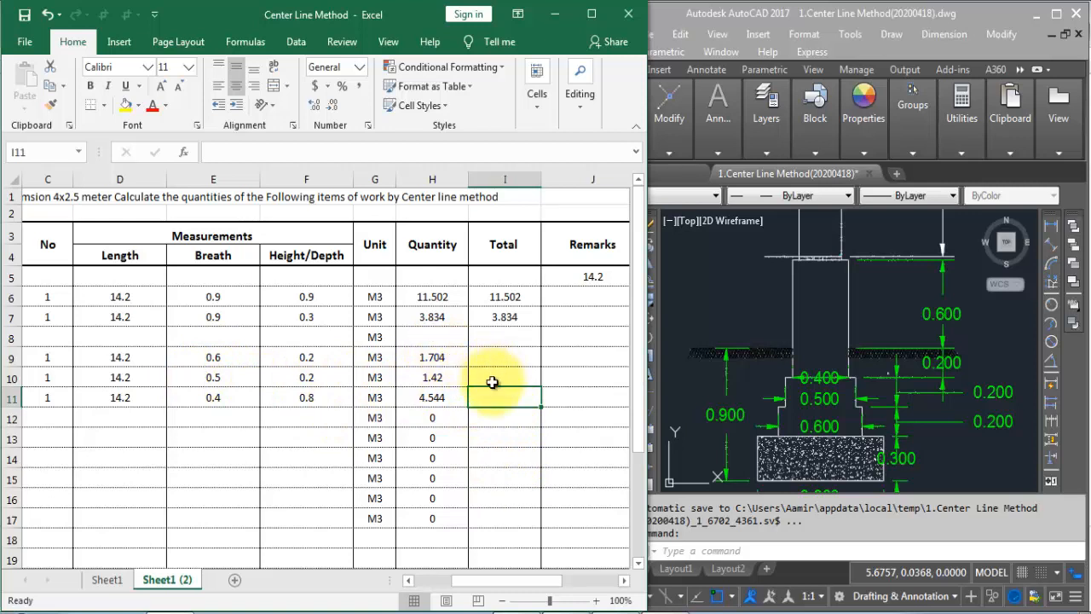
type("=")
left_click(432, 358)
type("+")
left_click(430, 376)
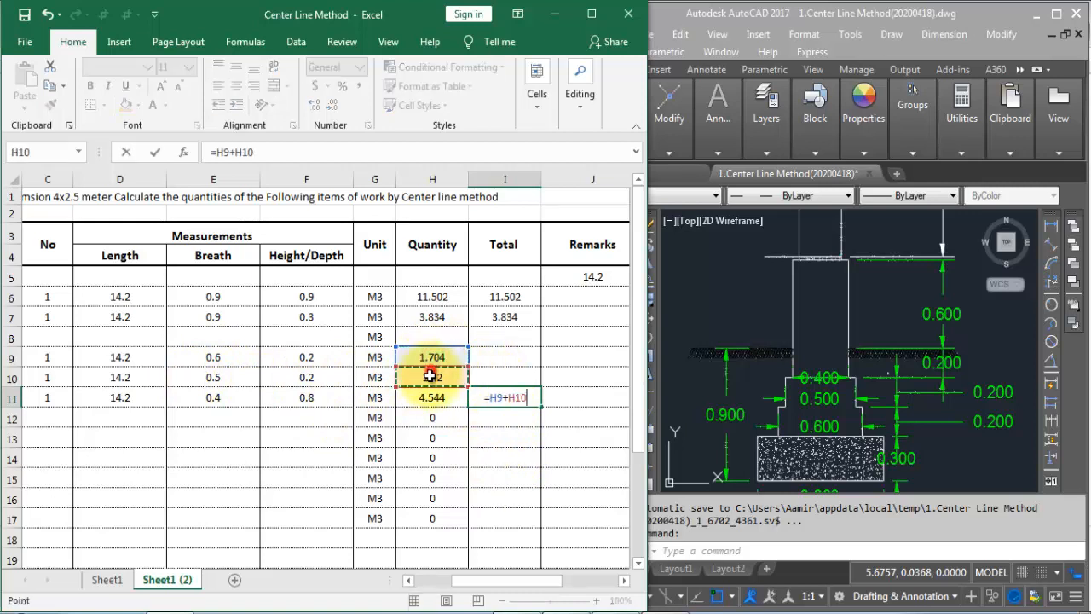
type("+")
left_click(430, 398)
key("Return")
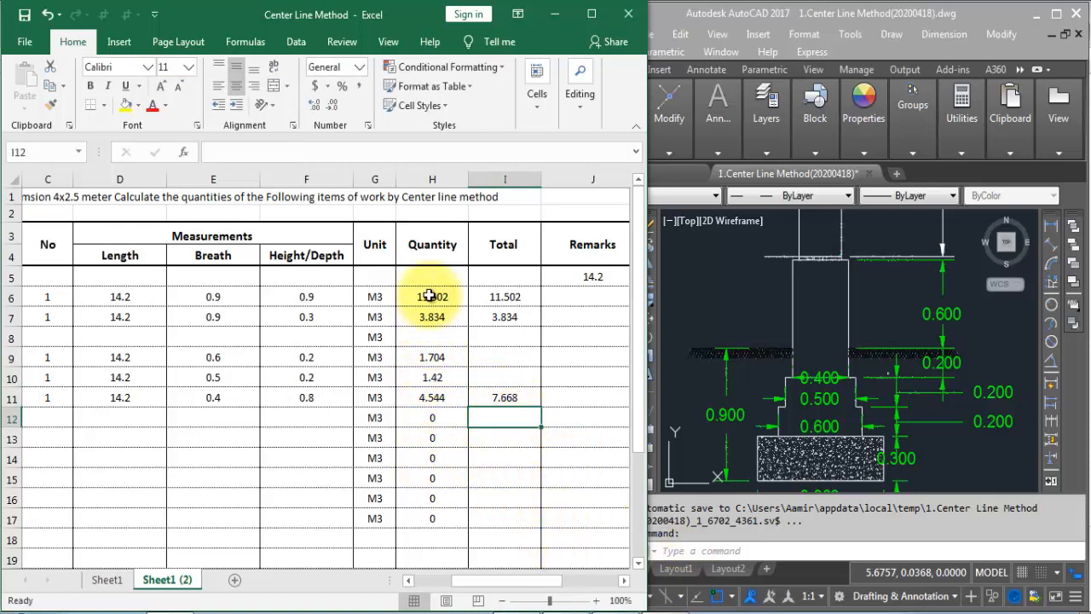
left_click_drag(431, 296, 434, 537)
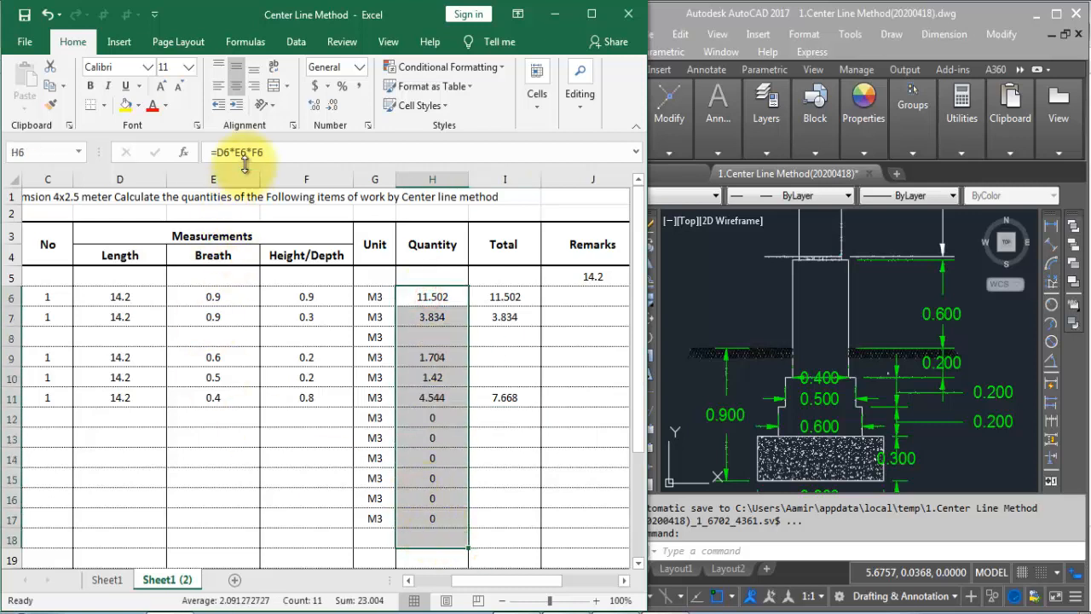
left_click(521, 457)
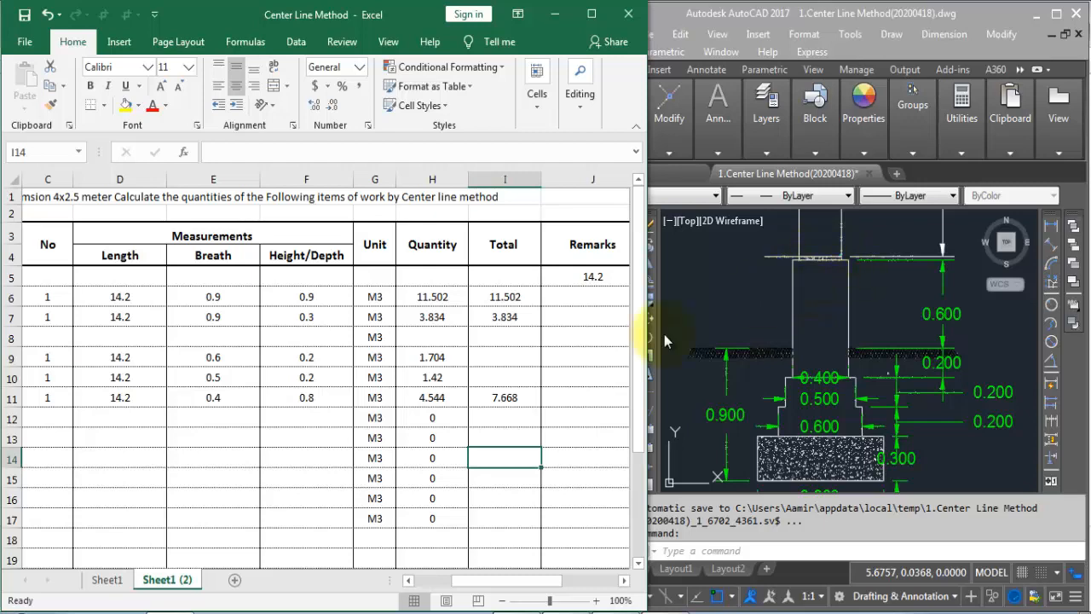
Step: Check the list of required work items in column K and add item 4 in row 12 with the description "DPC"
left_click(620, 581)
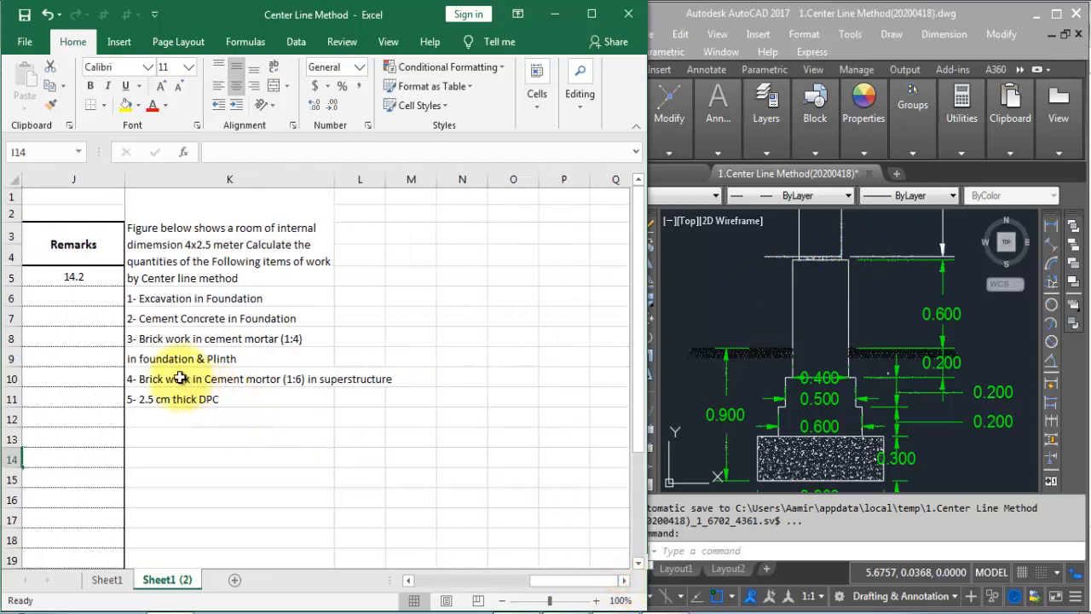
left_click(161, 405)
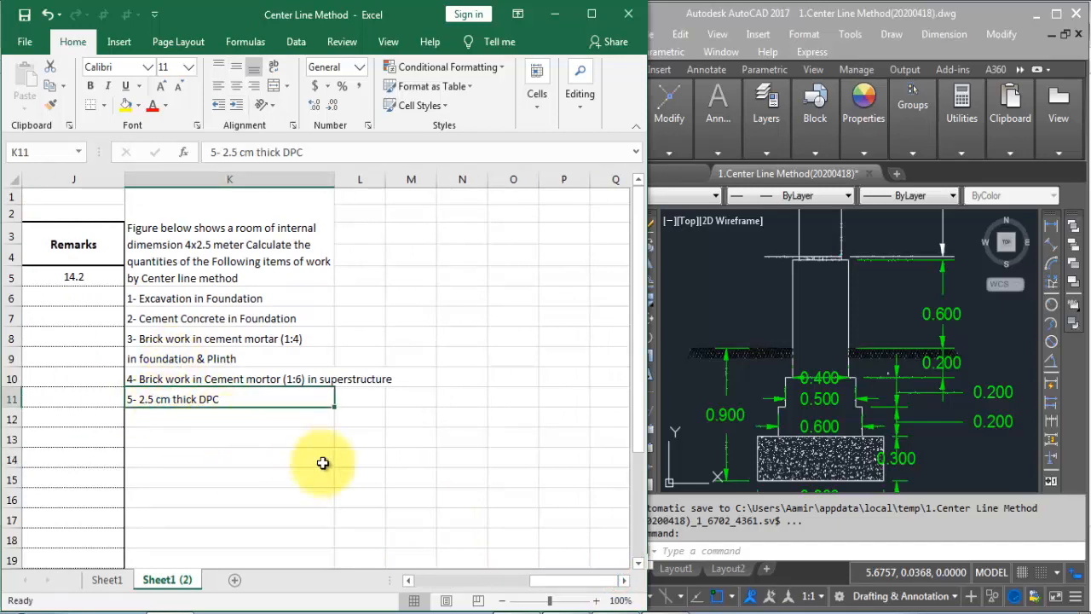
left_click_drag(537, 581, 427, 579)
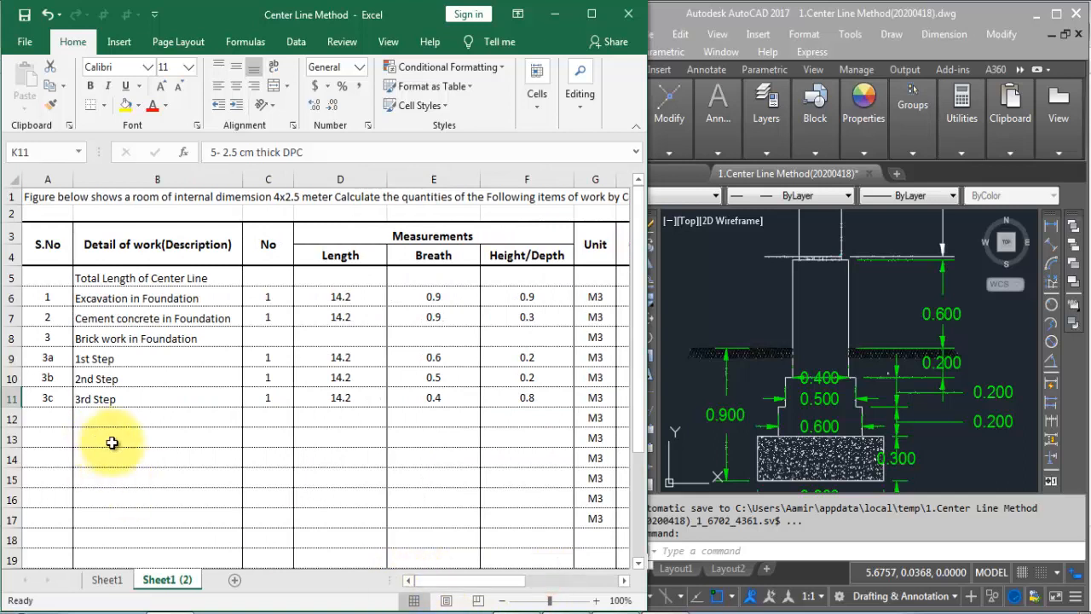
left_click(62, 422)
type("4")
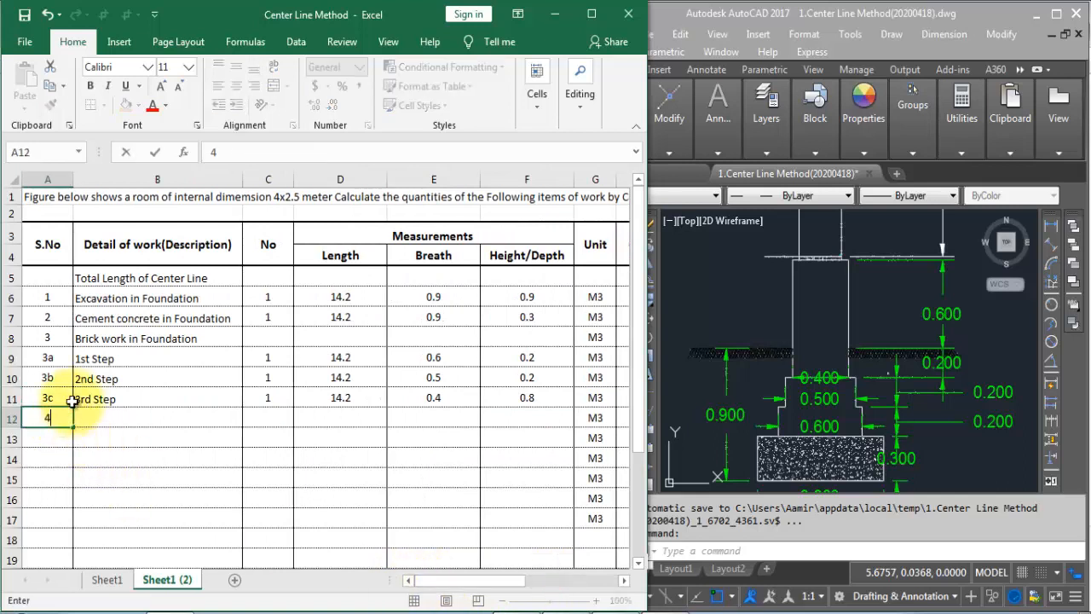
key("Tab")
type("D")
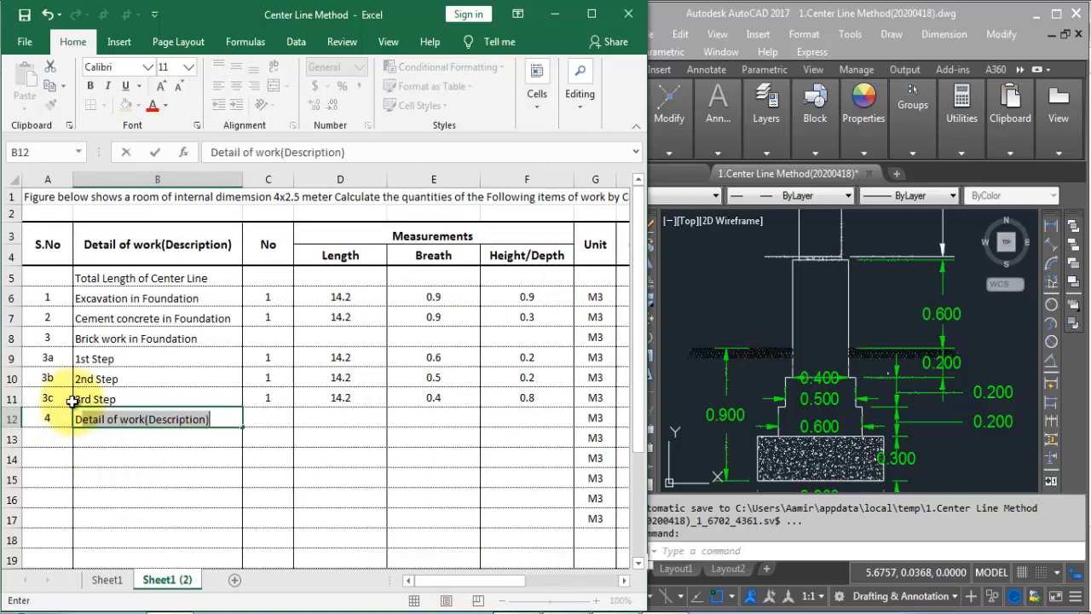
type("PC")
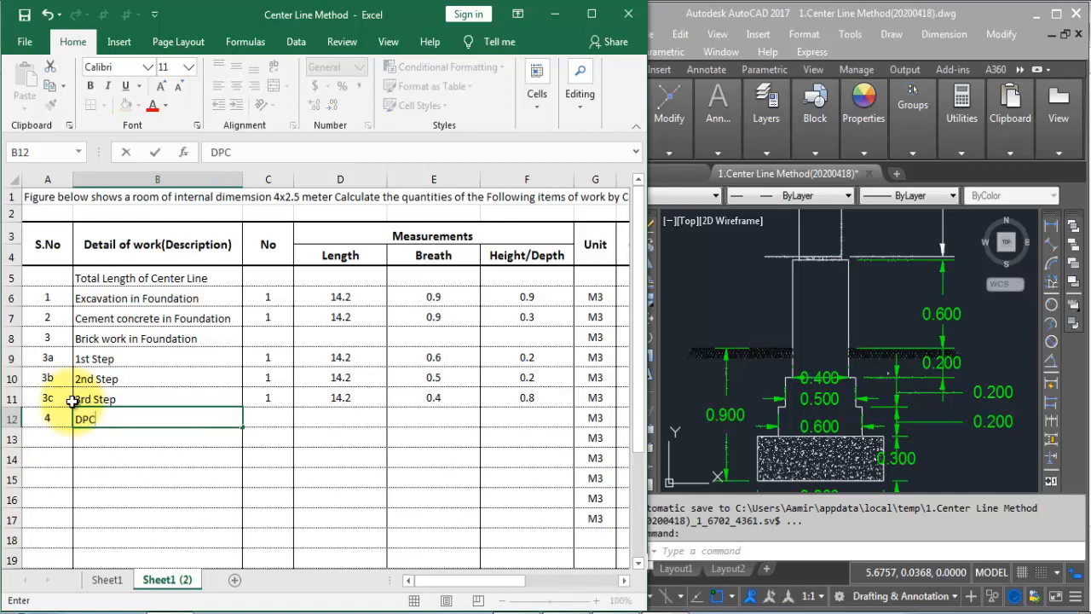
Step: For the DPC item in row 12, set No to 1 and Length to 14.2
key("Tab")
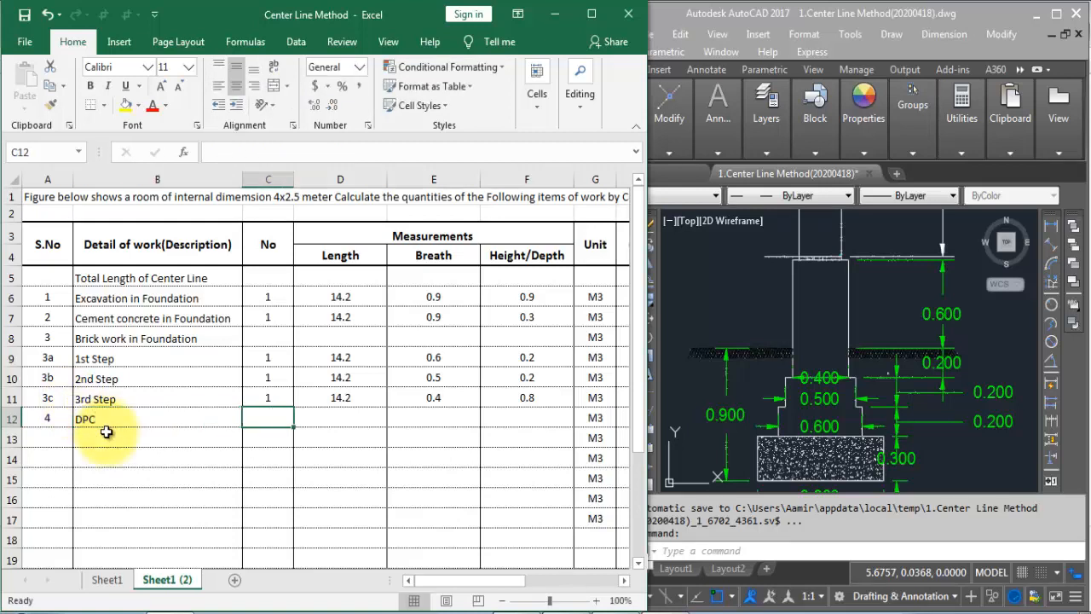
type("1")
key("Tab")
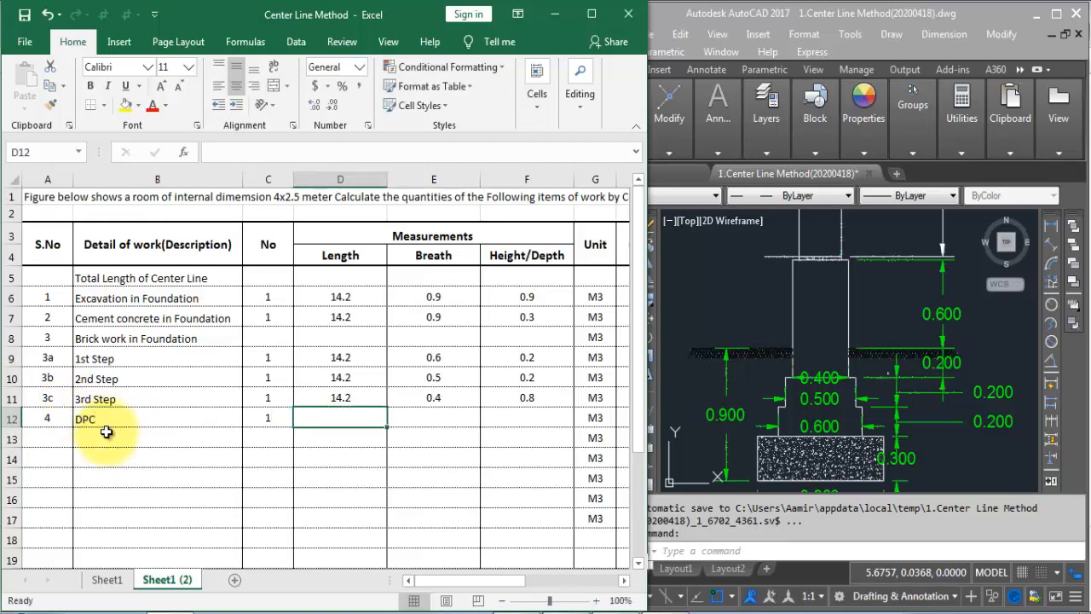
type("14.2")
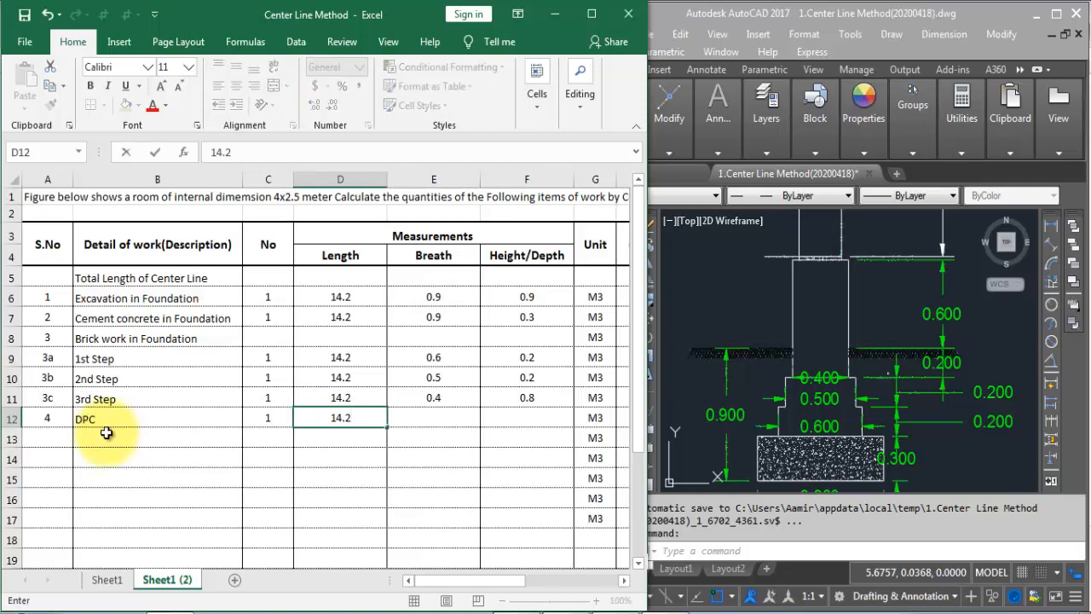
key("Tab")
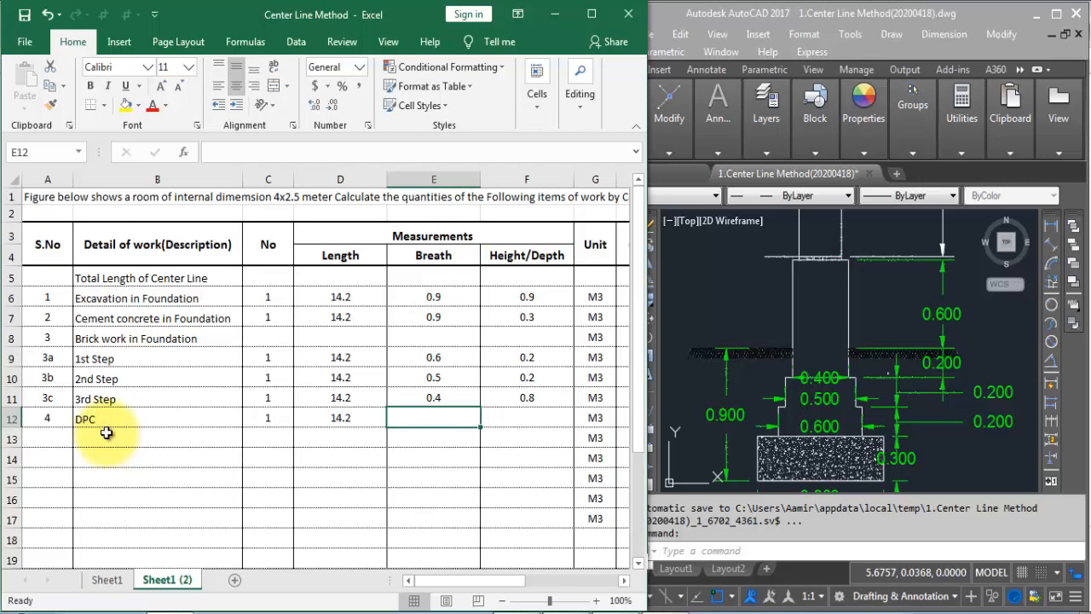
Step: Check the DPC layer in the AutoCAD section drawing and set the DPC's Breath to 0.3 and Height/Depth to 0.025 in row 12
left_click(817, 265)
scroll(794, 264, "up", 5)
scroll(807, 266, "down", 5)
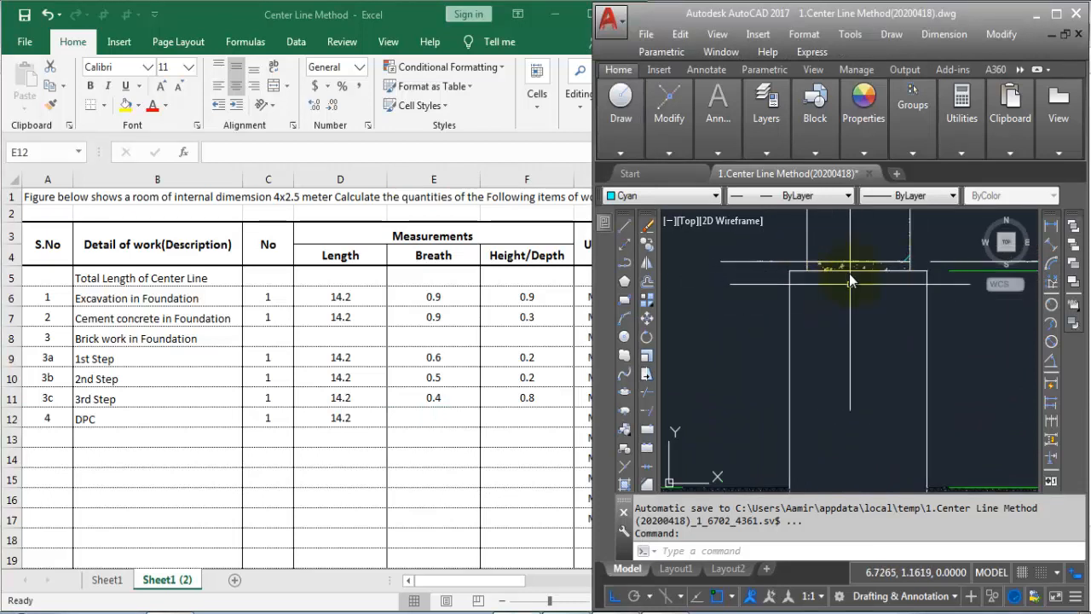
left_click(463, 418)
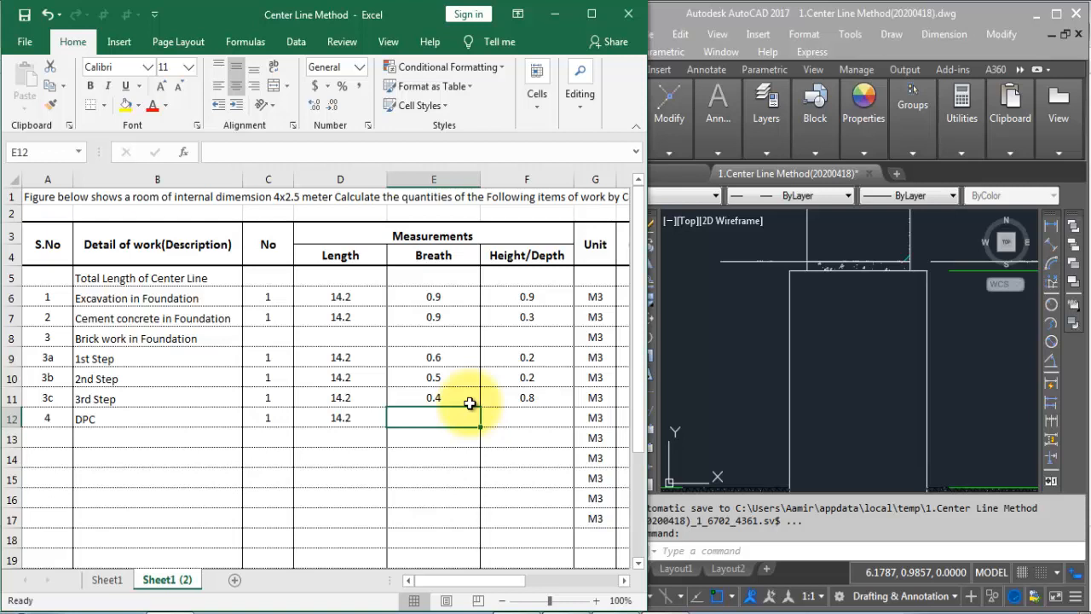
type(".3")
key("Tab")
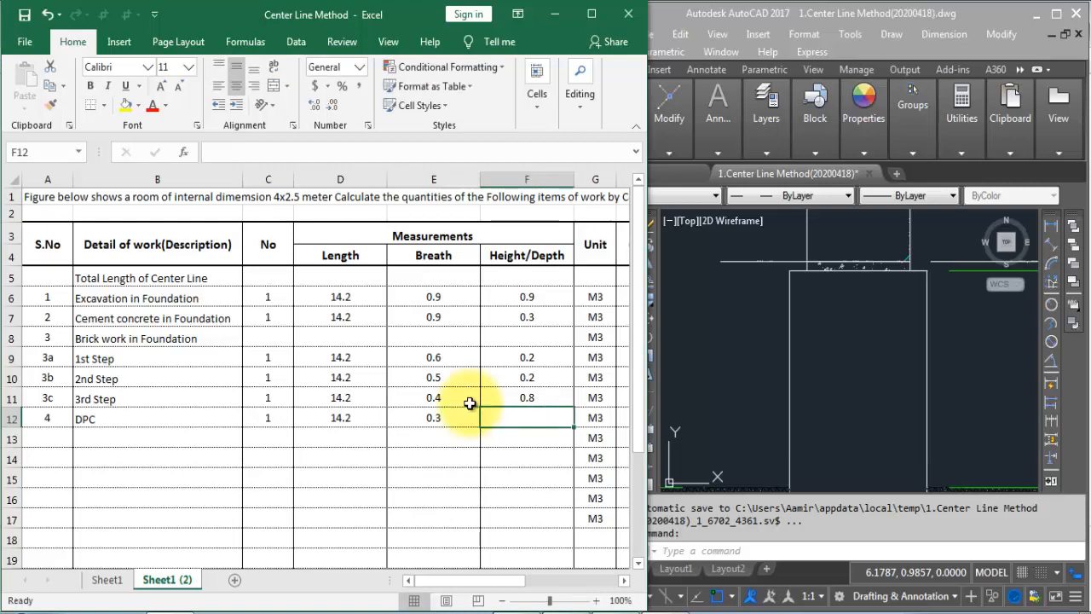
type("0.02")
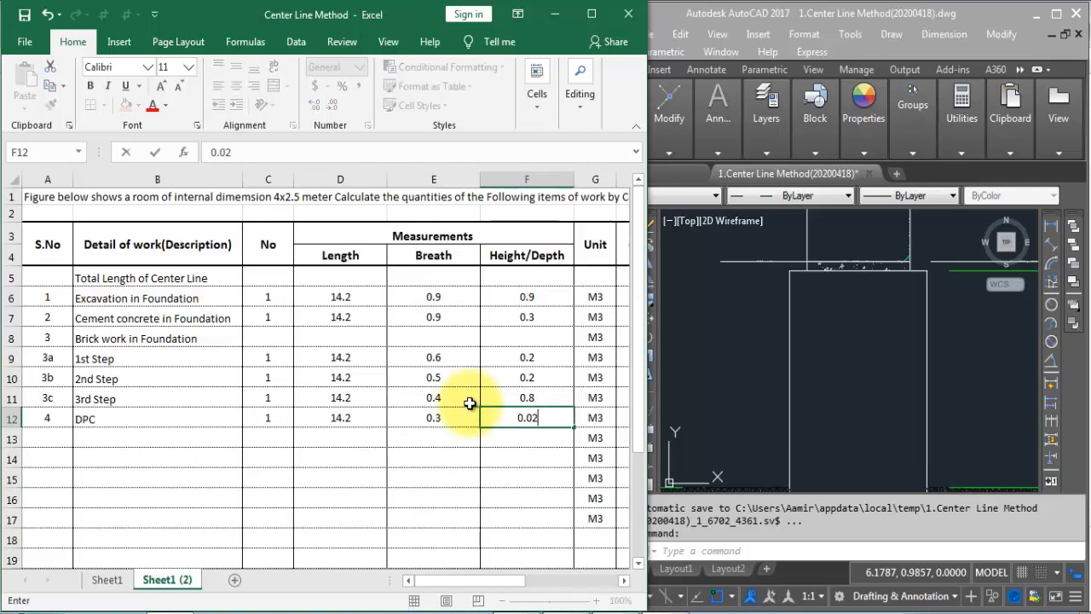
type("5")
key("Tab")
key("Tab")
key("Tab")
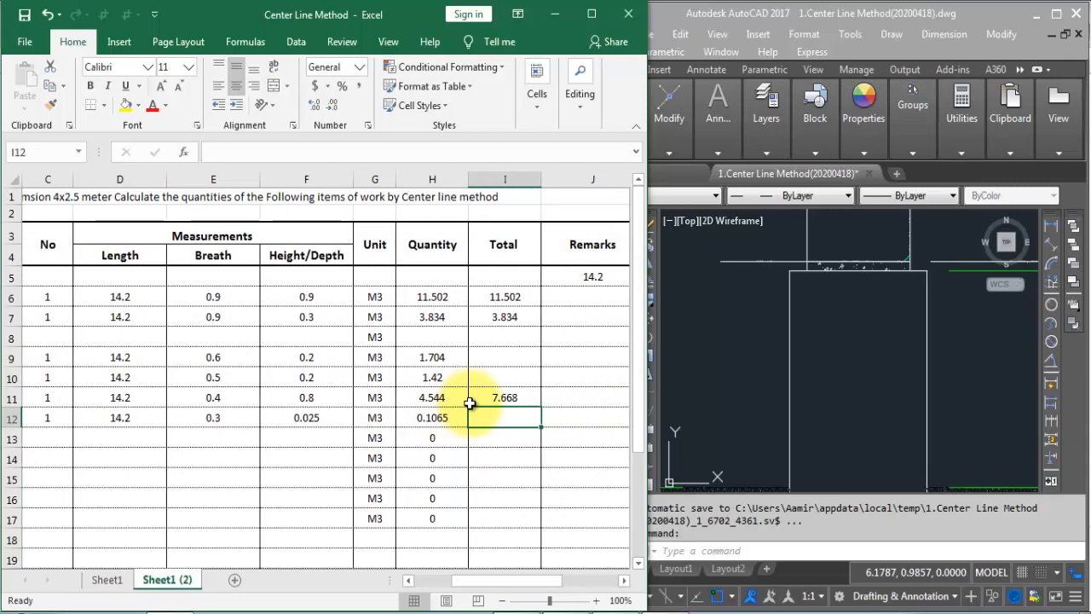
Step: Add item 5 in row 13 with the description "Brick work in Super Structure"
key("Down")
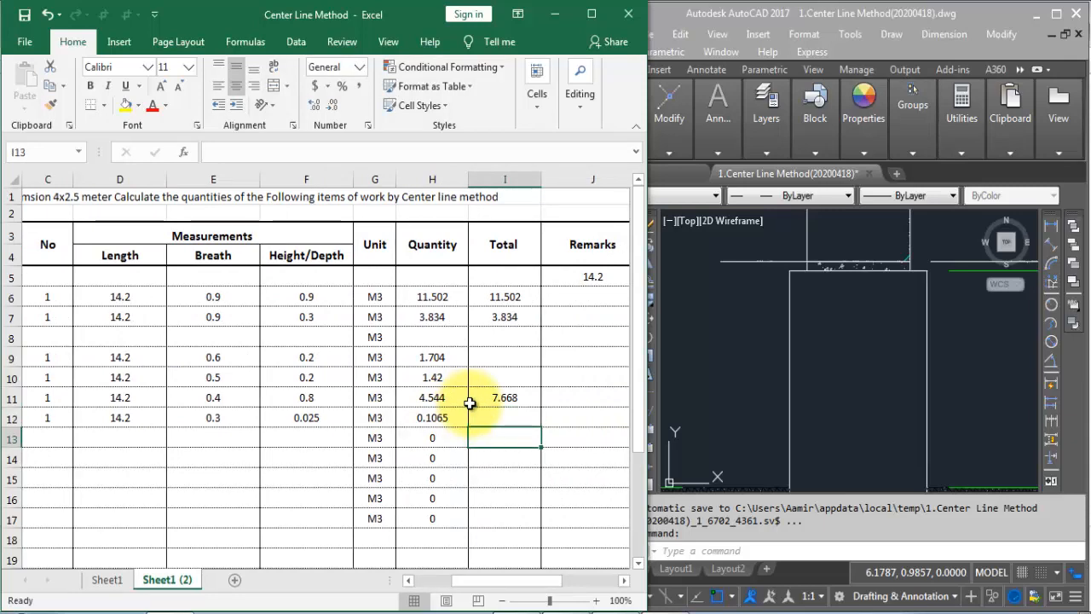
key("Left")
key("Home")
type("5")
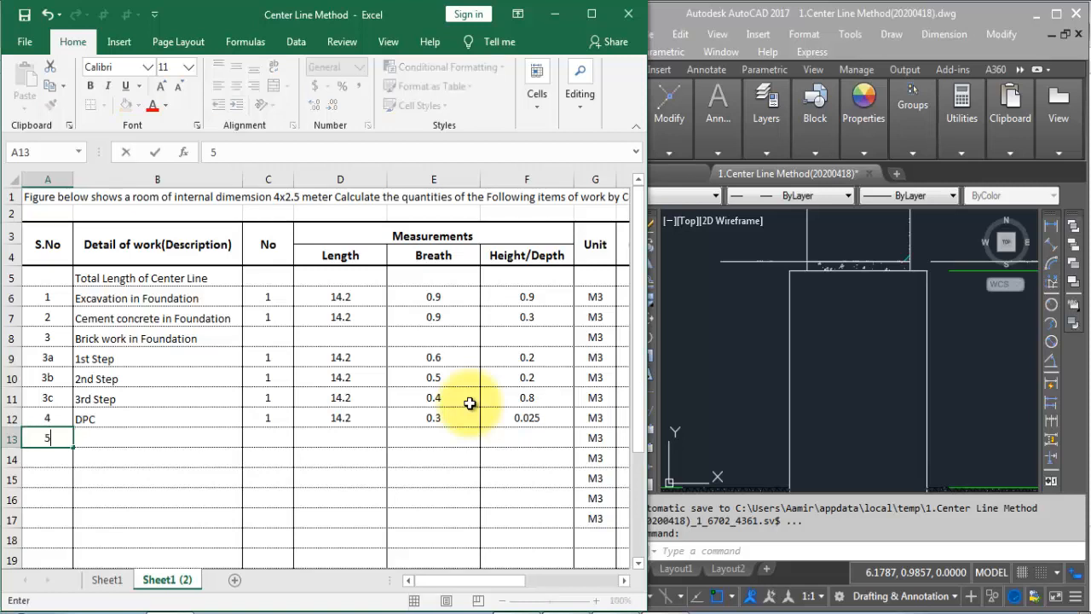
key("Tab")
type("Brick")
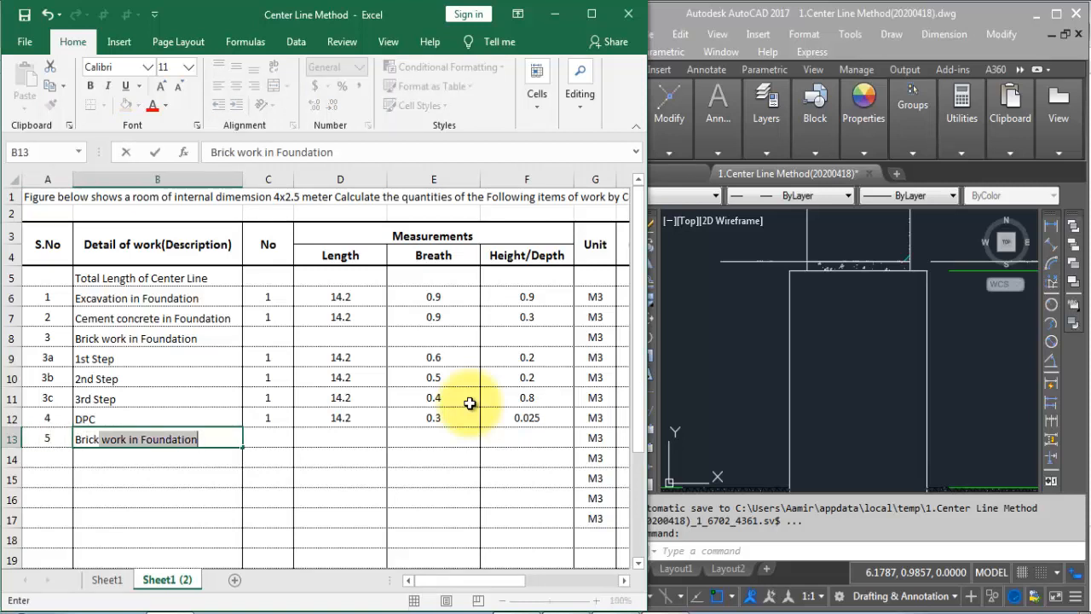
type(" work")
type("in ")
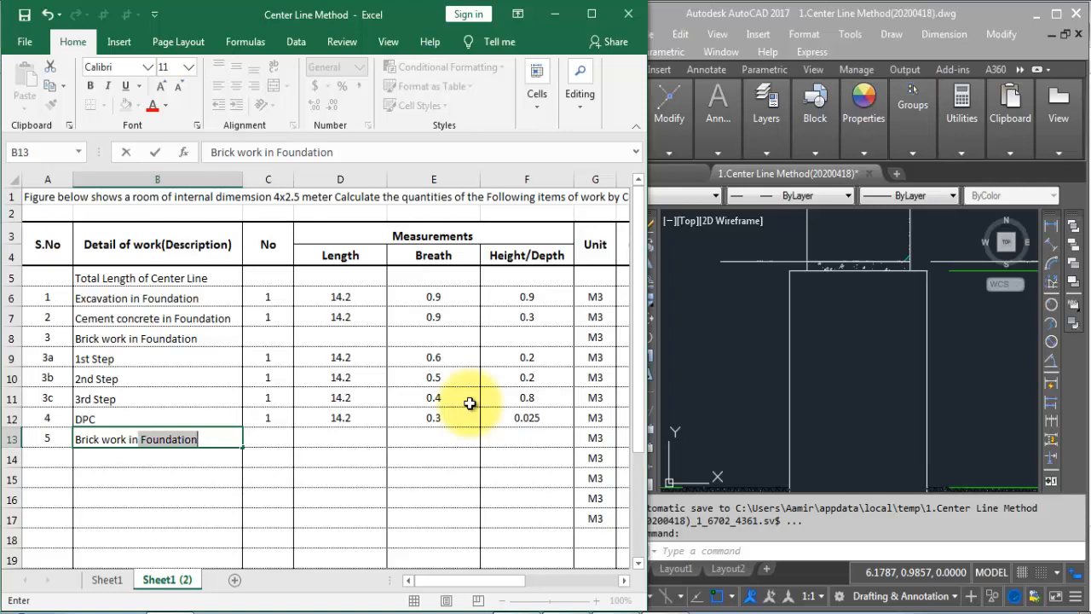
type("Supe")
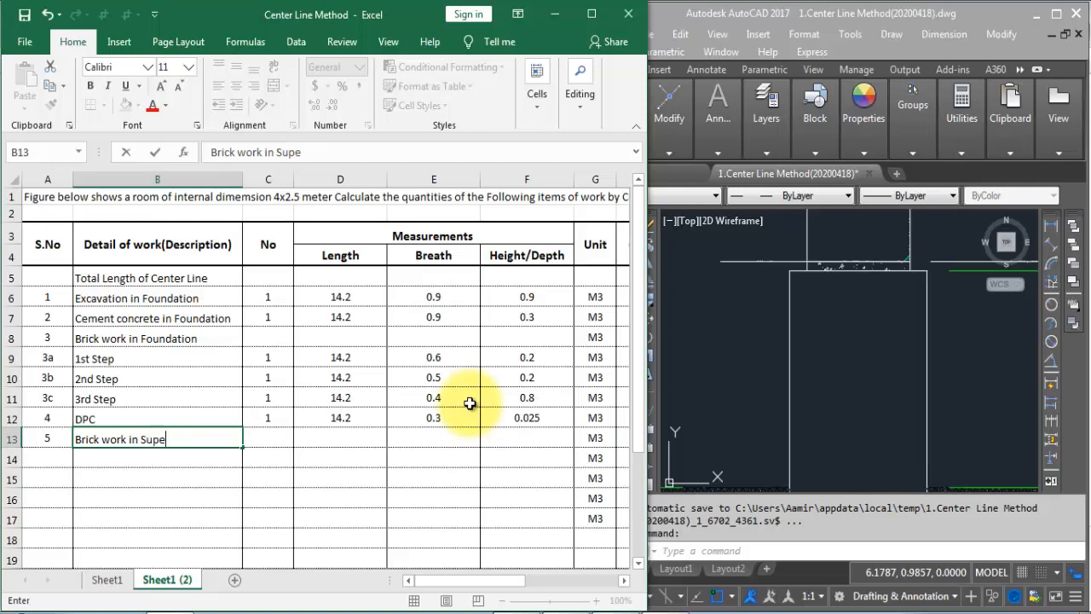
type("r Structure")
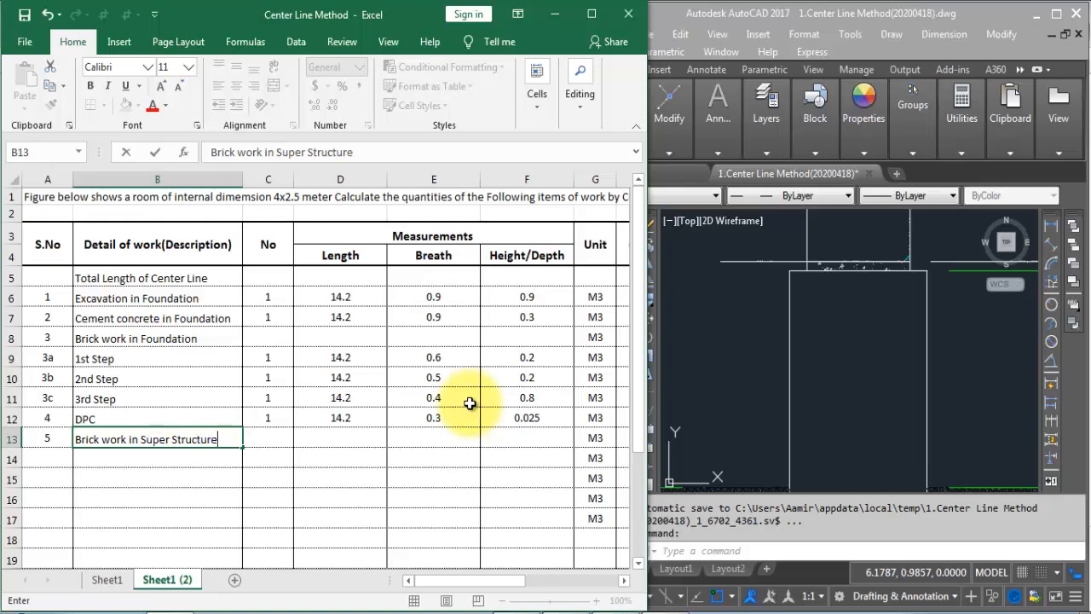
key("Tab")
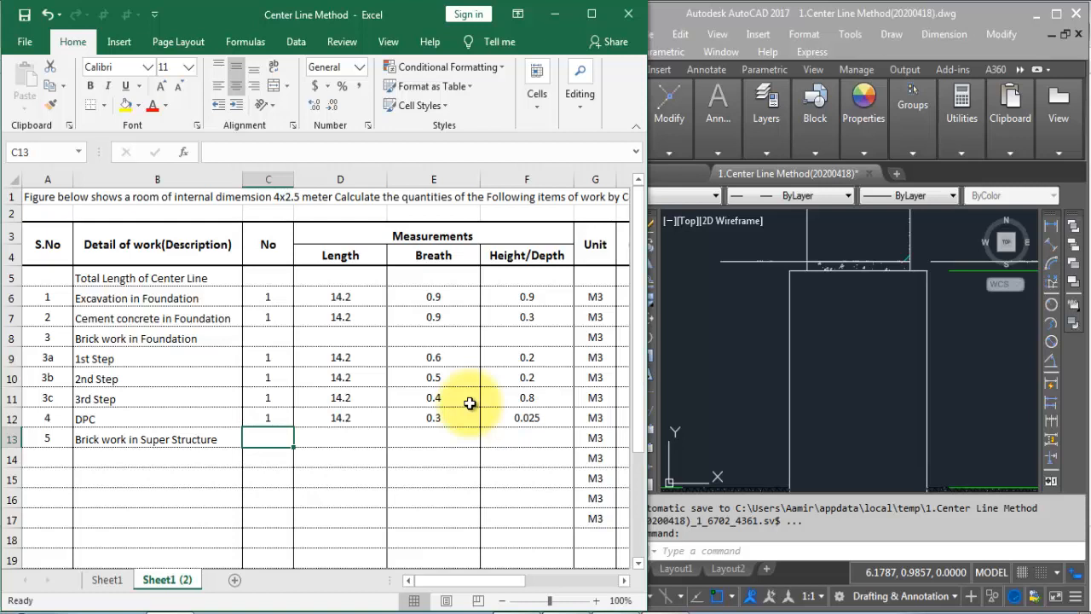
Step: For the superstructure brickwork in row 13, set No to 1 and Length to 14.2
type("1")
key("Return")
key("Up")
key("Right")
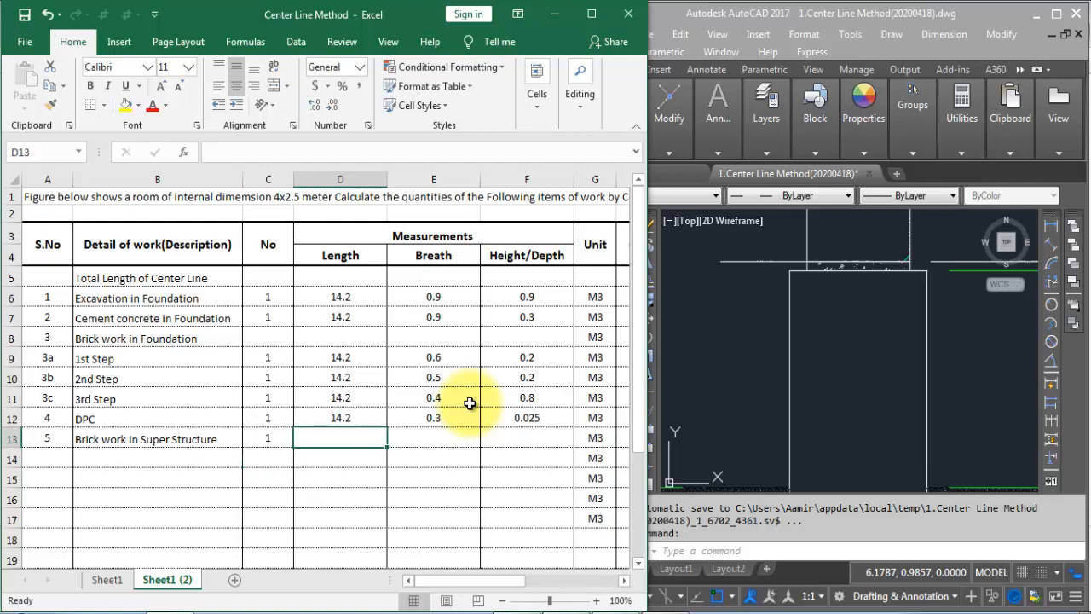
type("14.2")
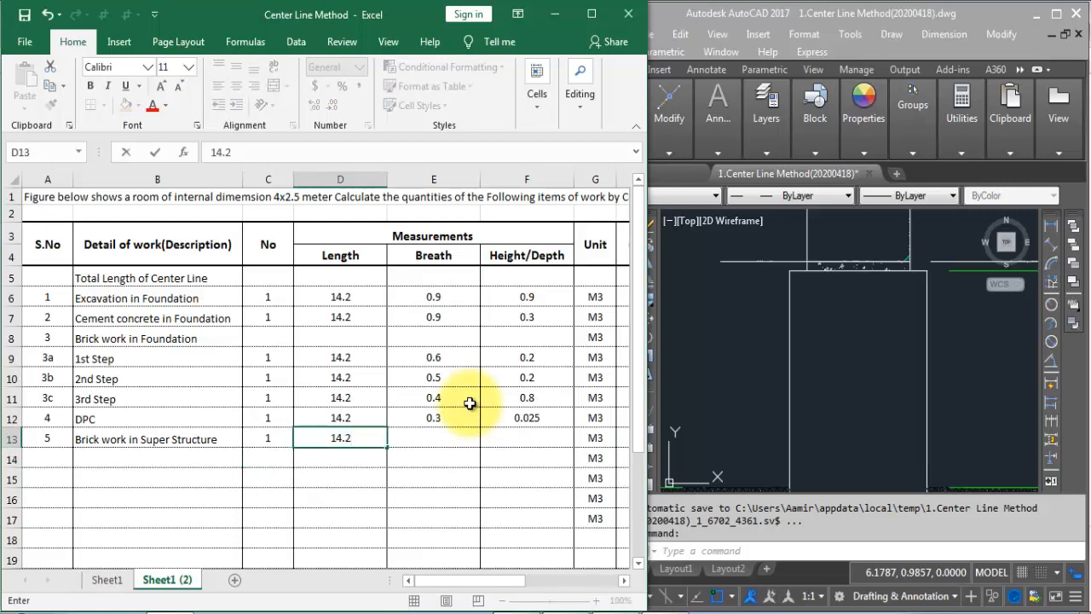
key("Tab")
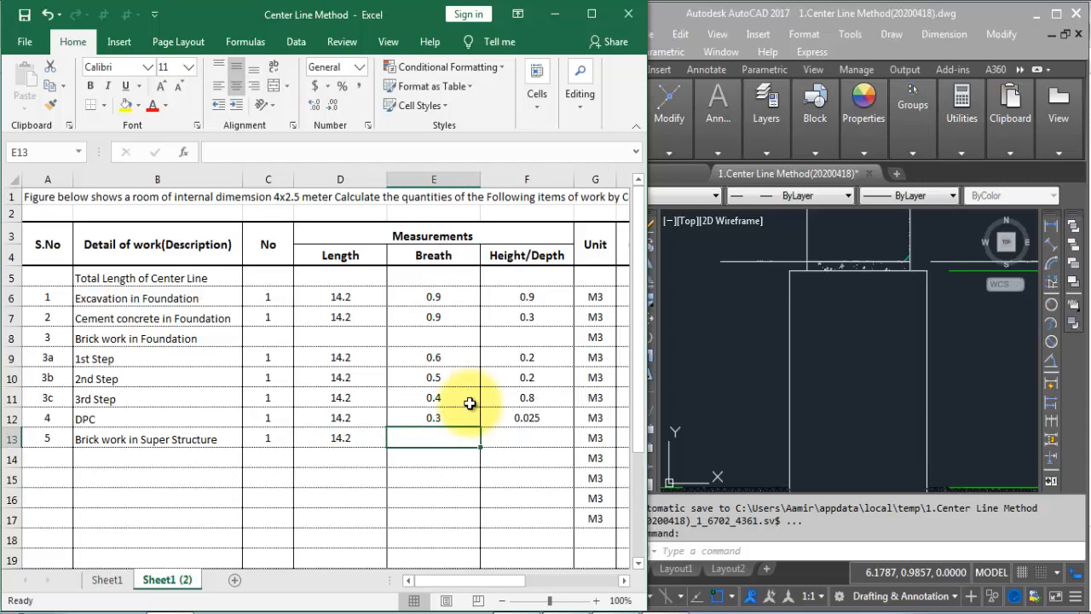
Step: Check the required work items in column K and the wall's height dimension in the AutoCAD section drawing
key("Right")
key("Right")
key("Right")
key("Right")
key("Right")
key("Right")
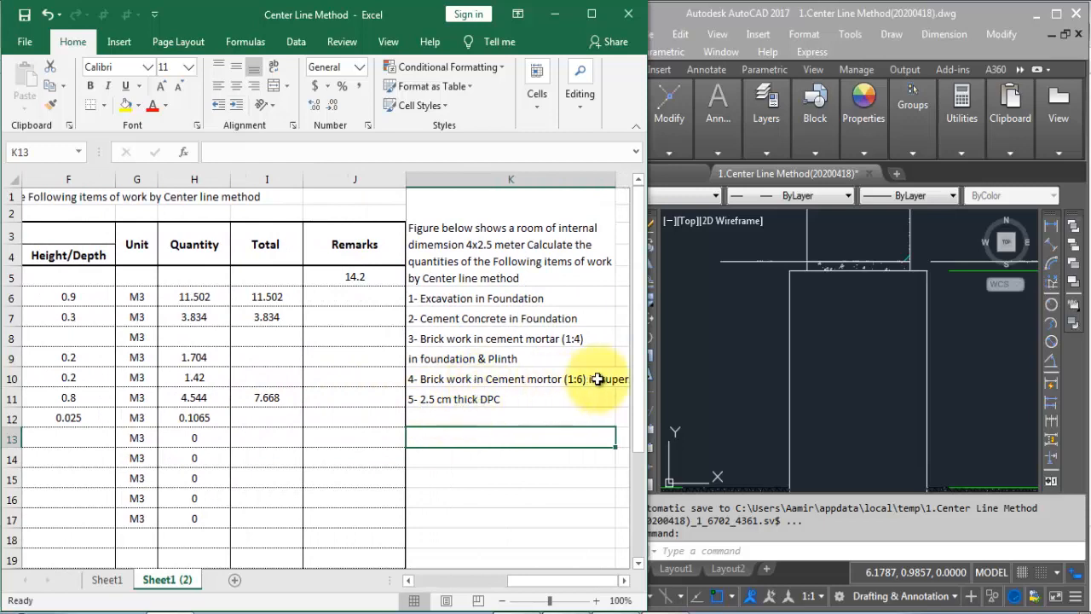
left_click(745, 388)
scroll(746, 411, "up", 3)
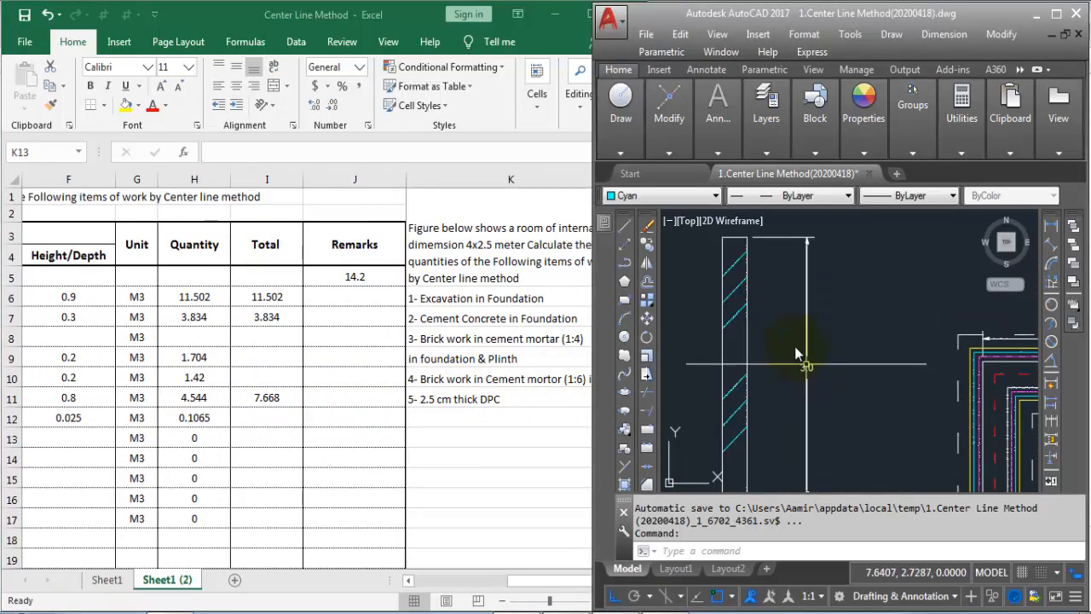
left_click(191, 420)
left_click_drag(532, 589, 409, 580)
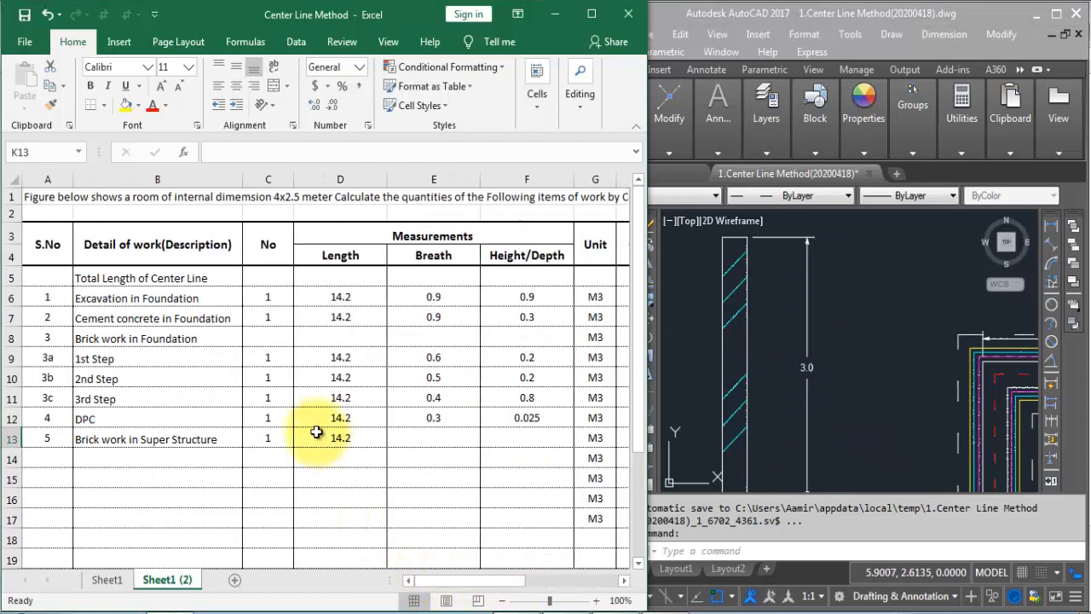
Step: Set the superstructure brickwork's Breath to 0.3 and Height/Depth to 3 in row 13
left_click(431, 439)
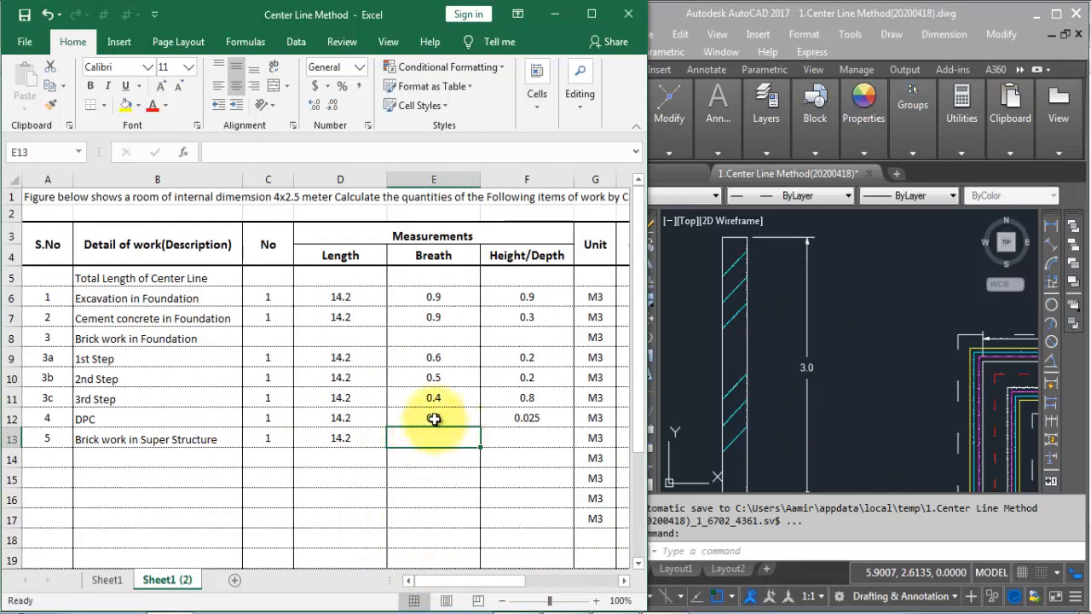
type("0.3")
key("Tab")
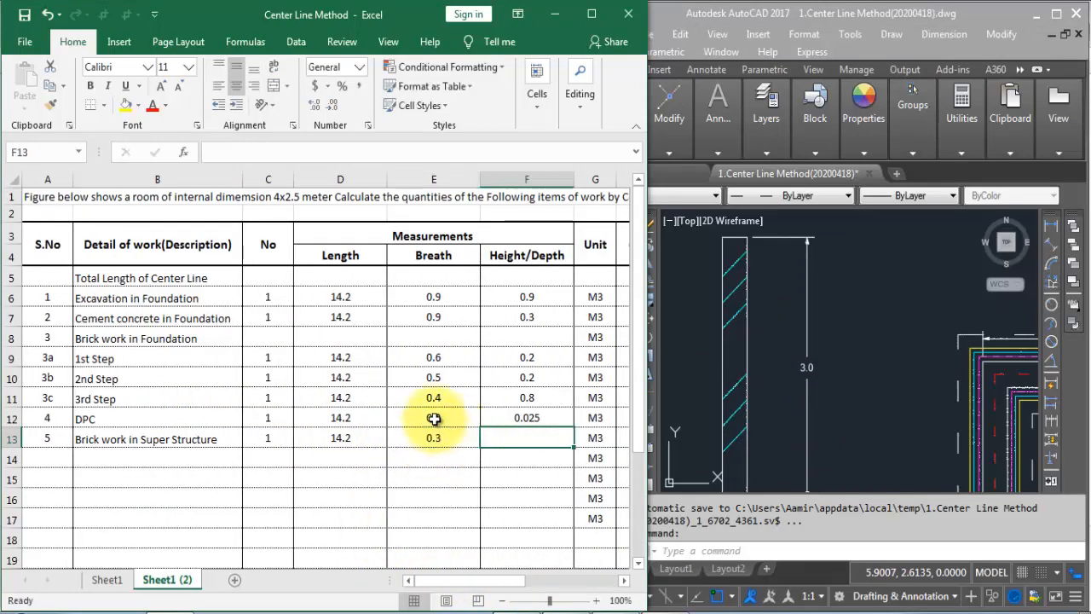
type("3")
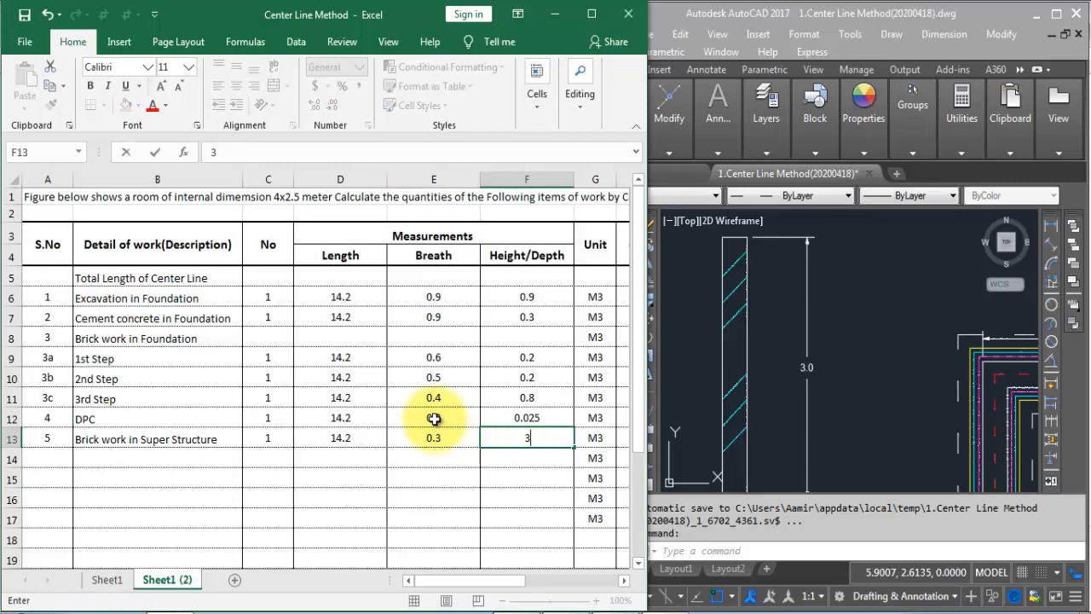
key("Tab")
key("Tab")
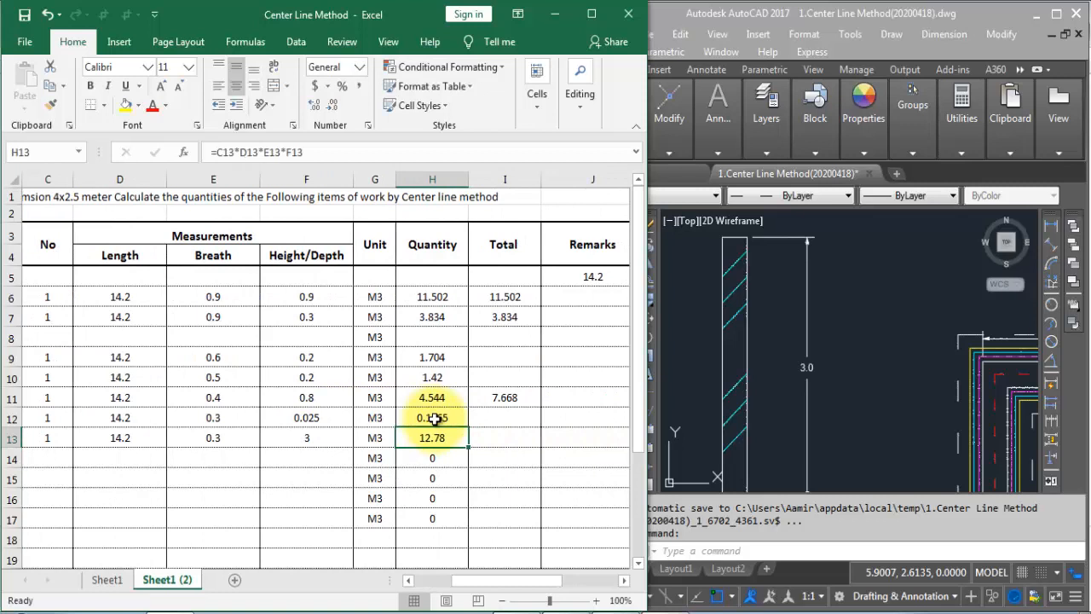
Step: Total the superstructure and foundation brickwork in cell I13 with the formula =H13+I11
left_click(492, 434)
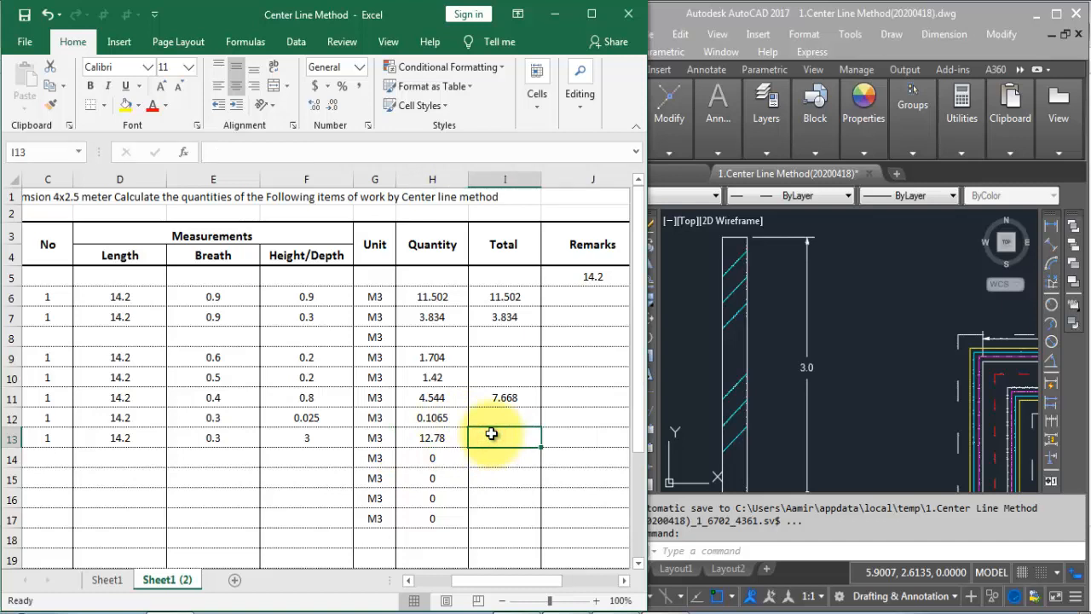
type("=")
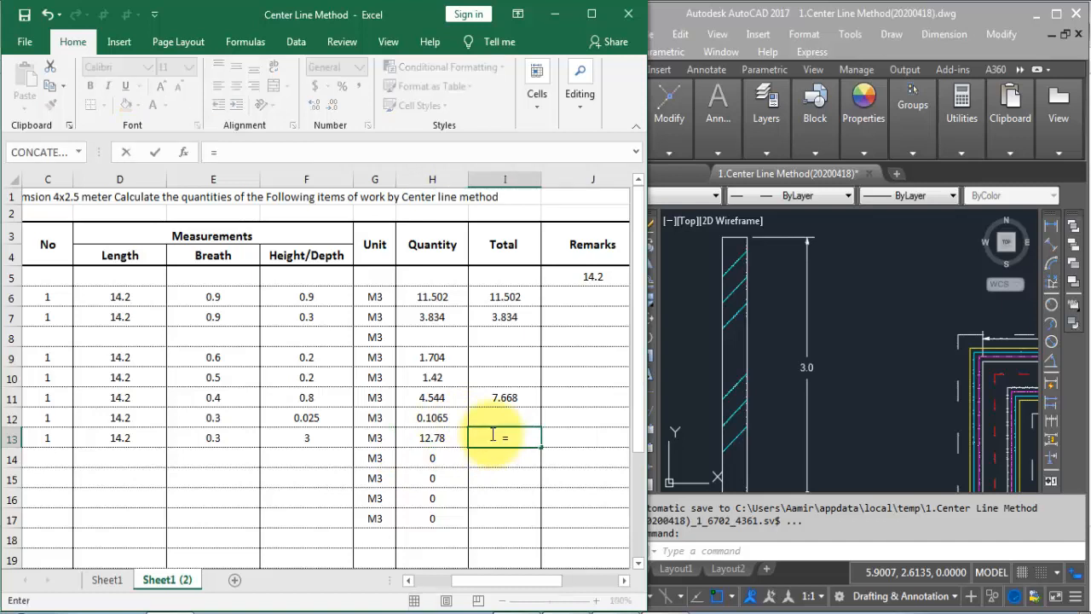
left_click(433, 437)
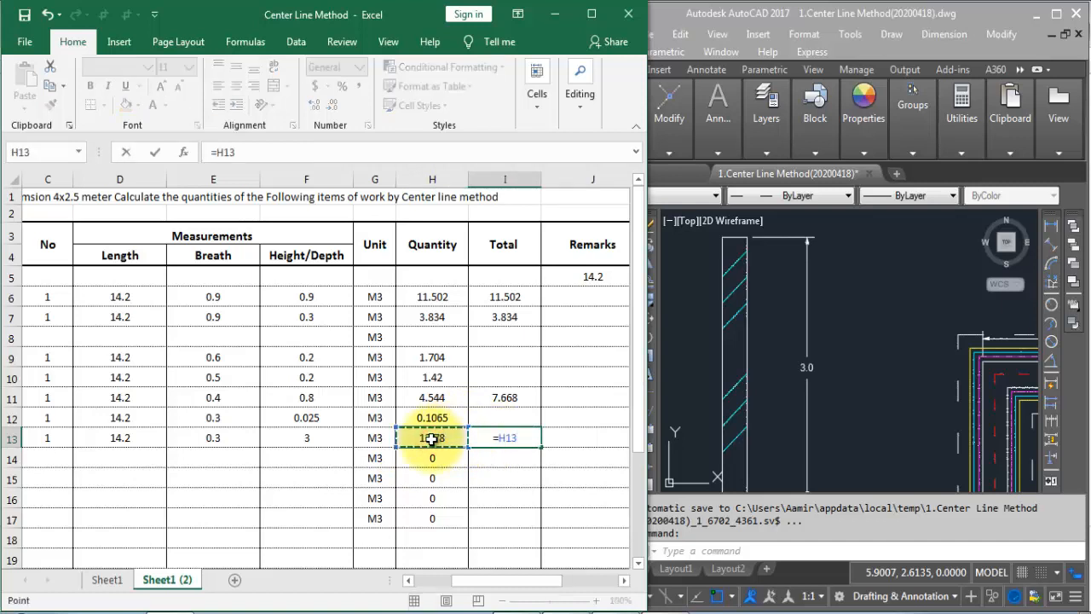
type("+")
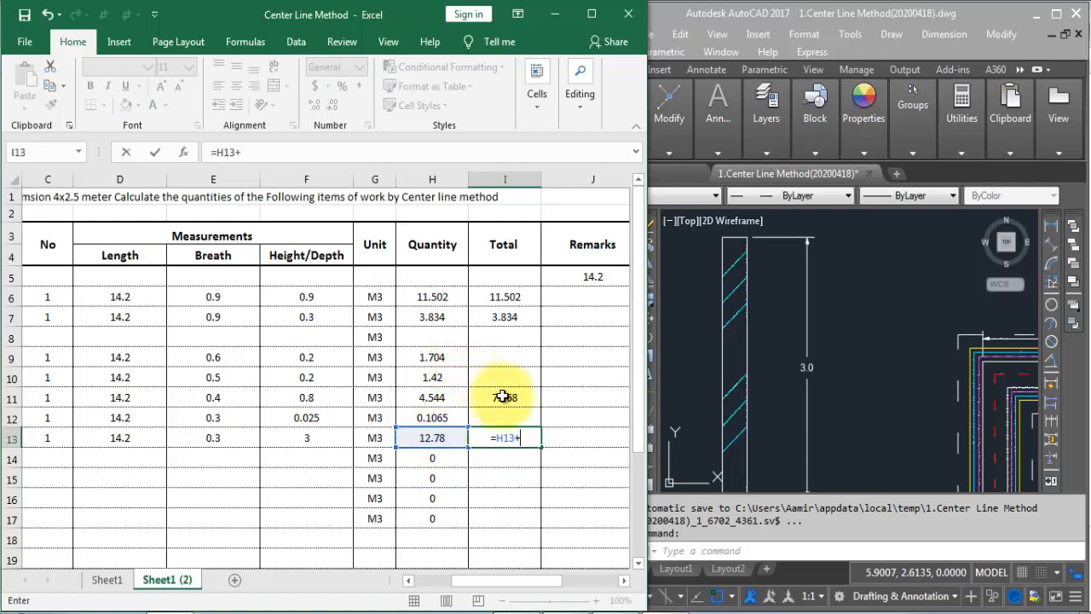
left_click(504, 397)
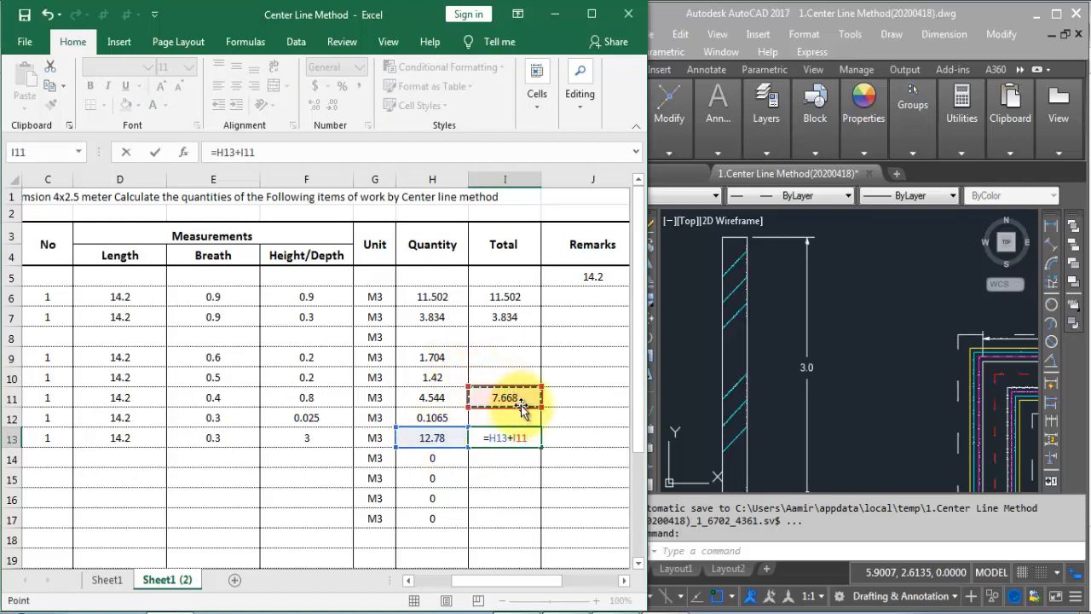
key("Return")
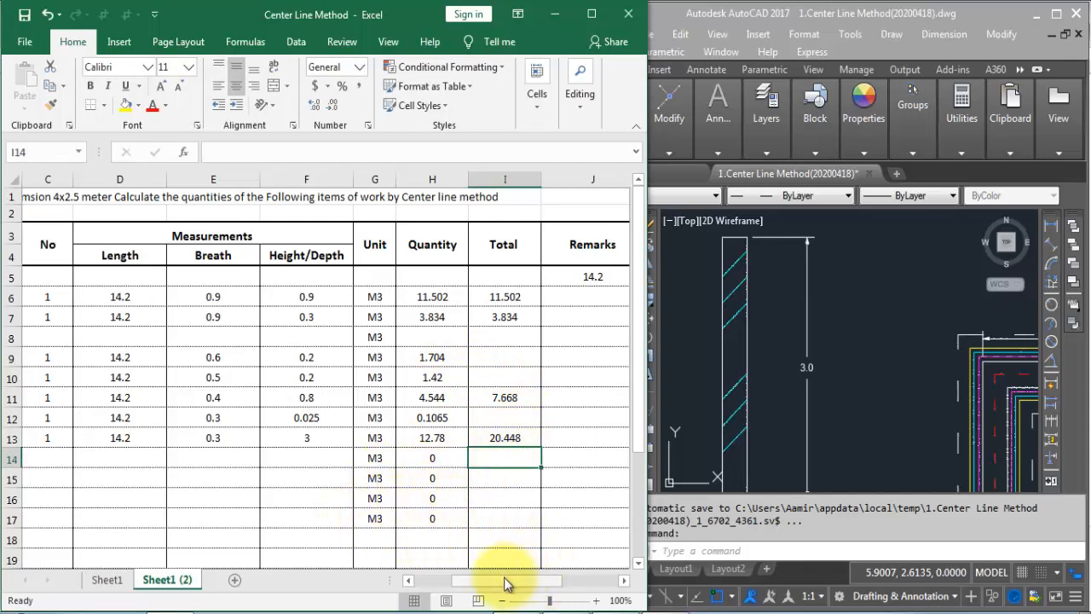
Step: Add item 6 in row 14 with the description "Deduction of Door" and set its No to 1
left_click_drag(505, 583, 411, 583)
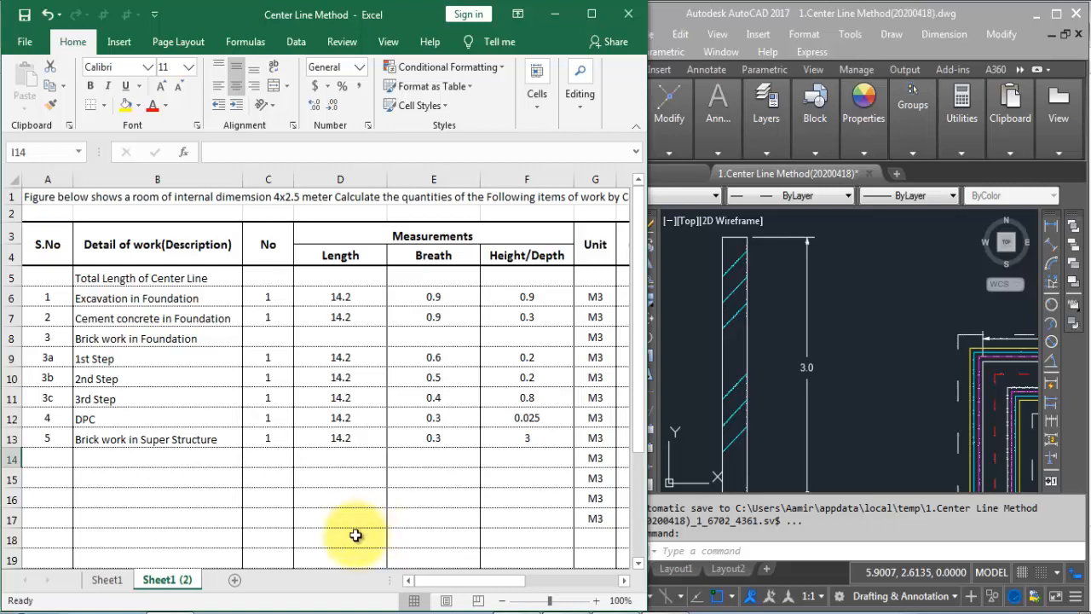
left_click(47, 461)
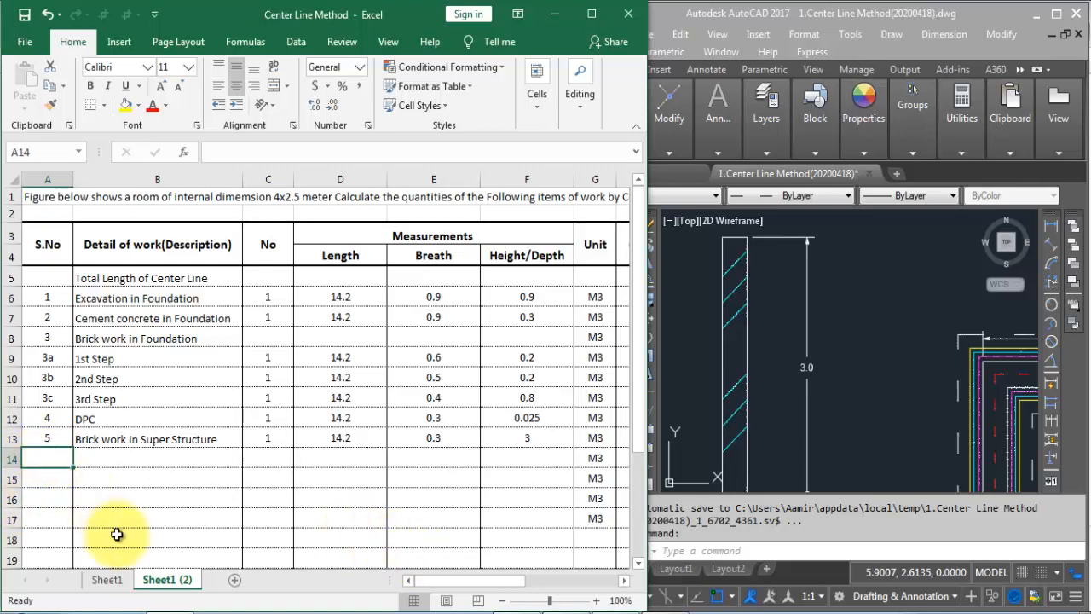
type("6")
key("Tab")
type("D")
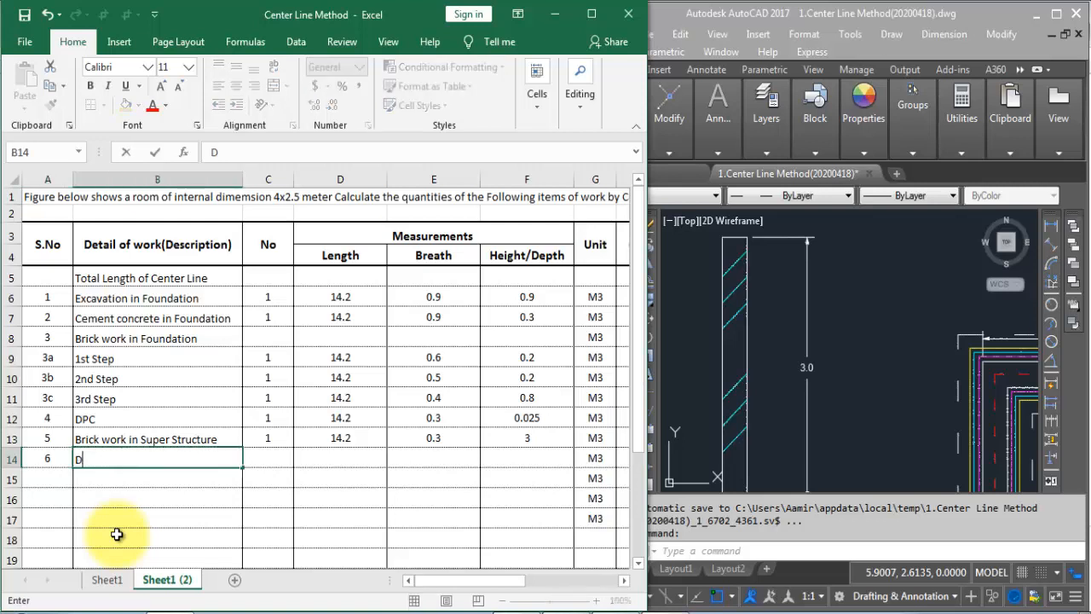
type("eduction of Door")
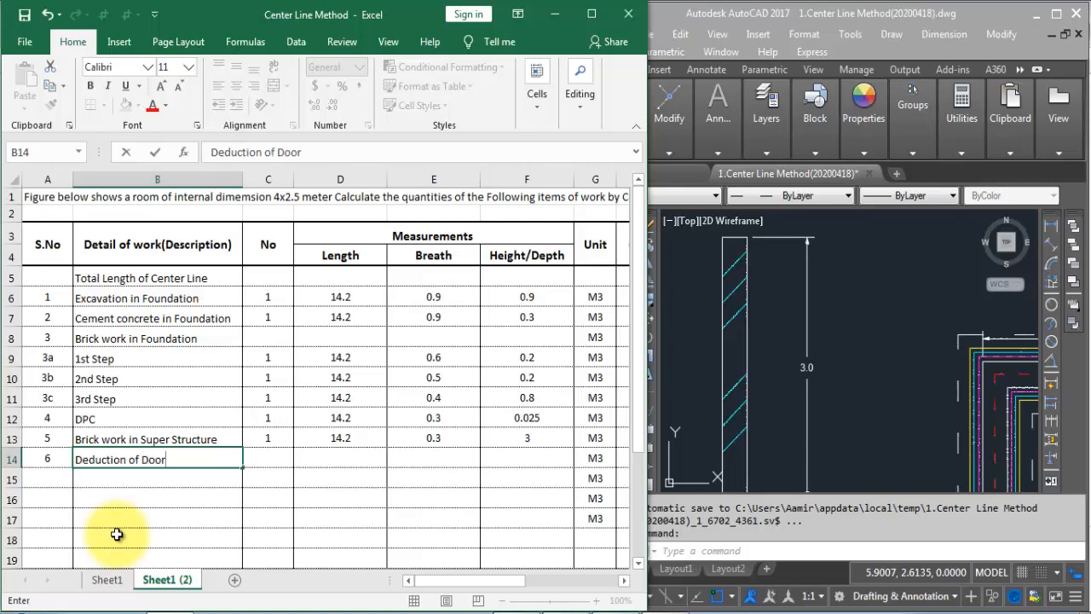
key("Tab")
type("1")
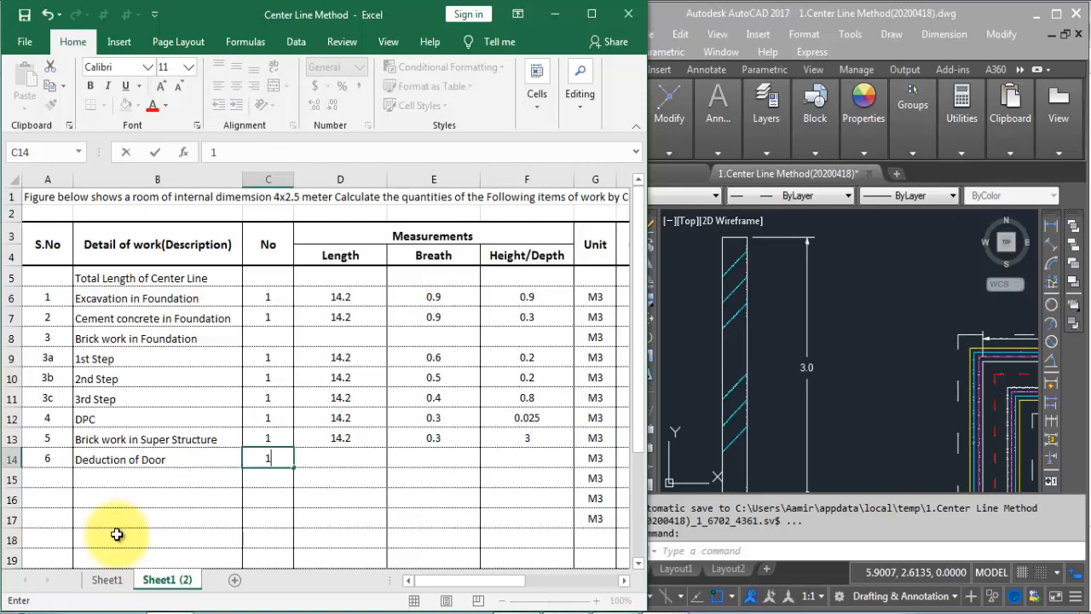
key("Tab")
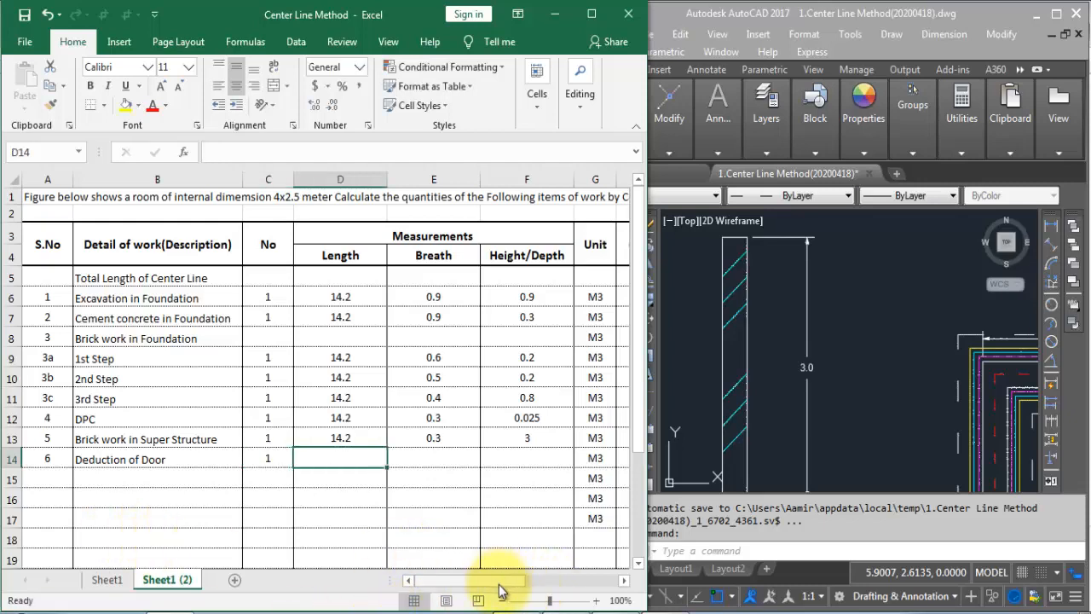
Step: Find the door's size label in the AutoCAD floor plan and set the door deduction's Length to 1.2 in row 14 of the Excel sheet
left_click(794, 426)
scroll(761, 381, "up", 6)
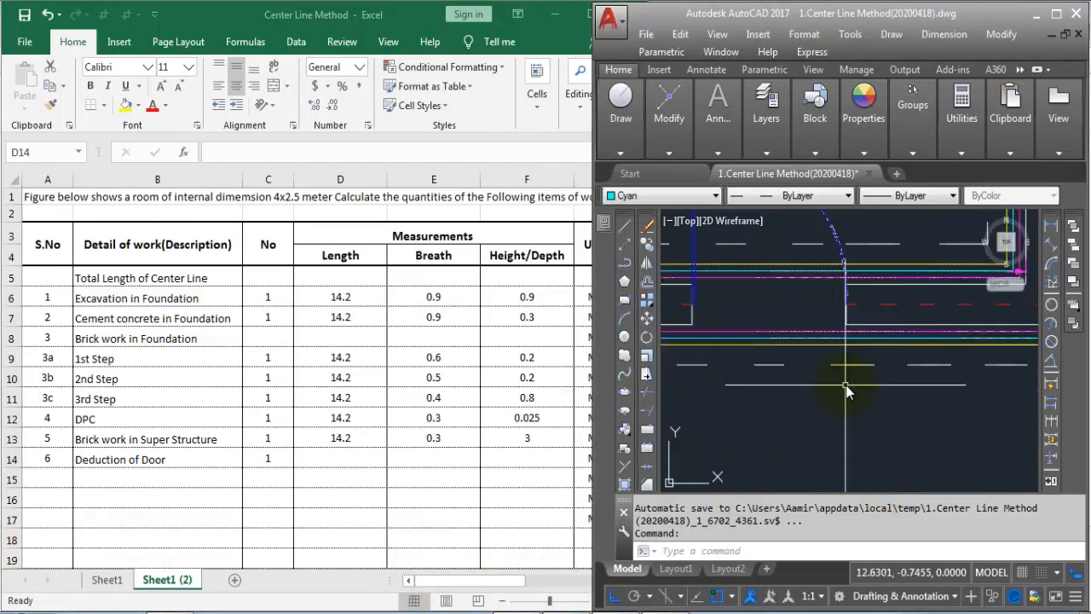
scroll(846, 384, "down", 5)
scroll(899, 402, "up", 5)
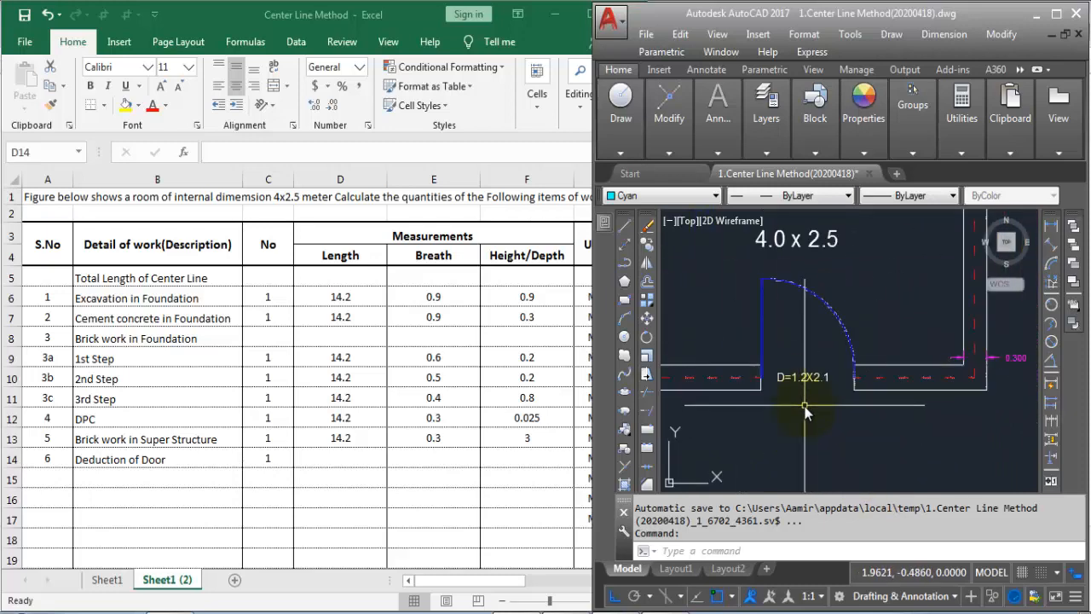
left_click(331, 450)
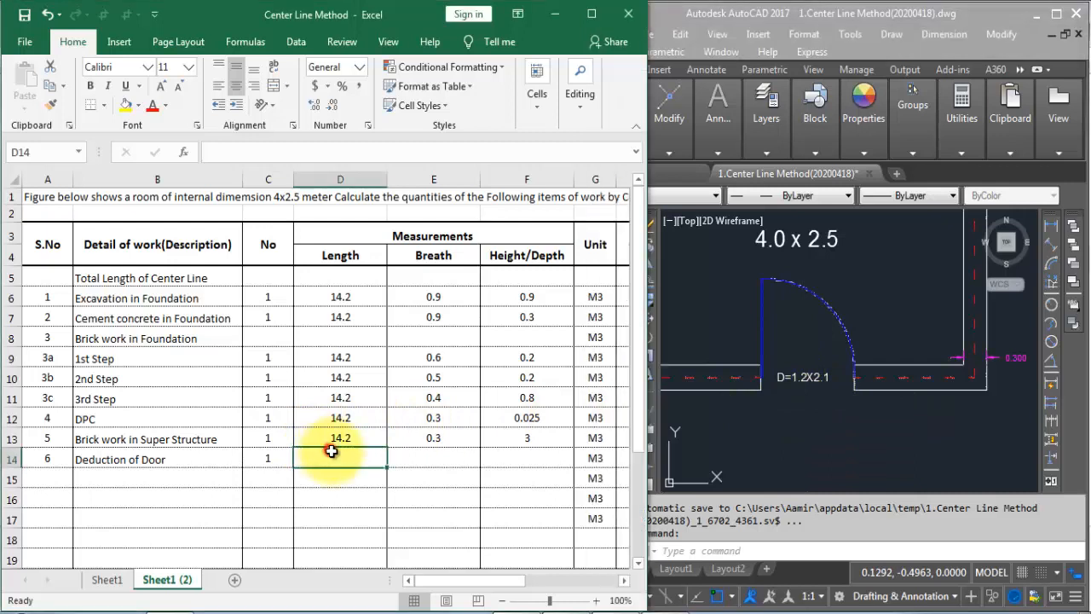
type("1.2")
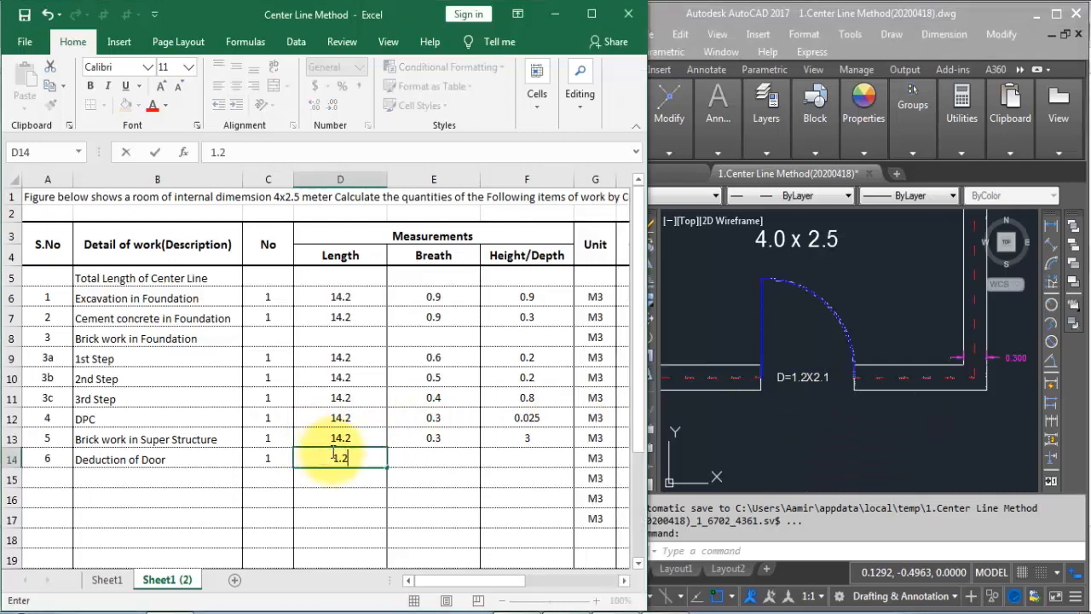
key("Tab")
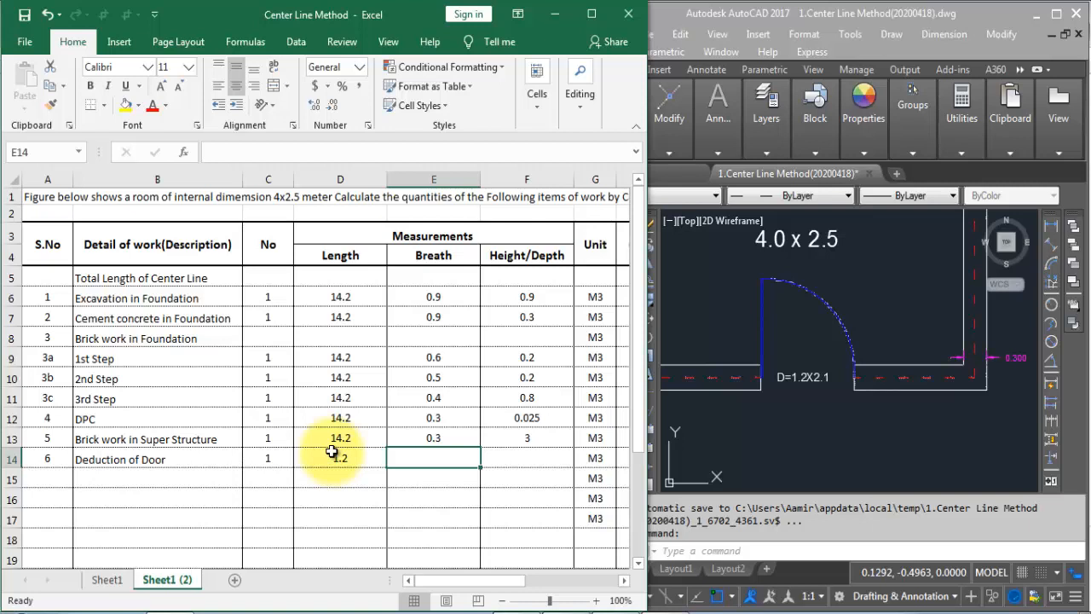
Step: Set the door deduction's Breath to 0.3 and Height/Depth to 2.1 in row 14
type("0.3")
key("Tab")
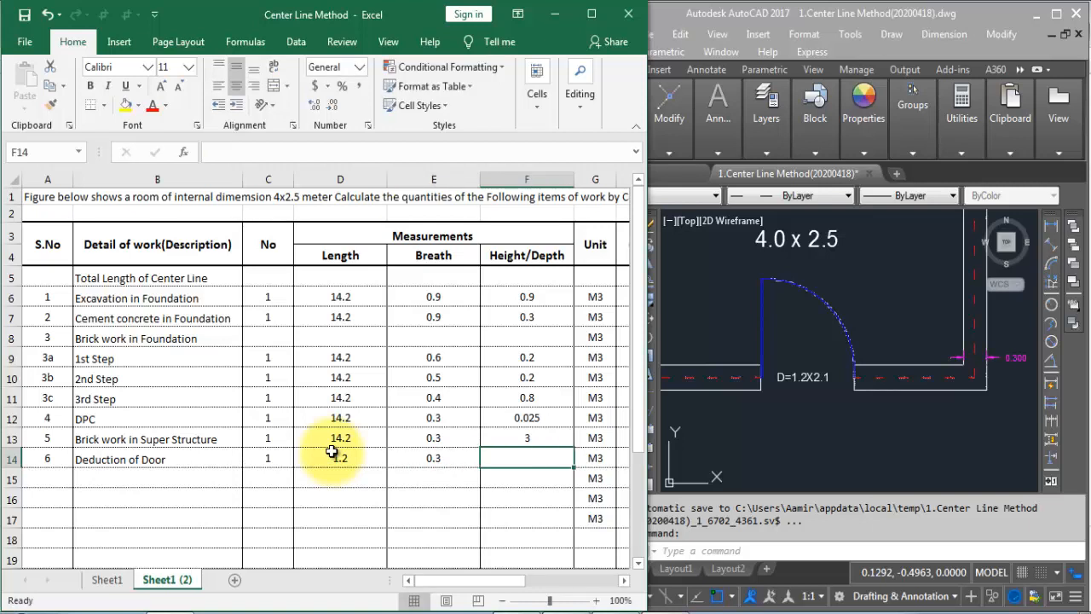
type("2.1")
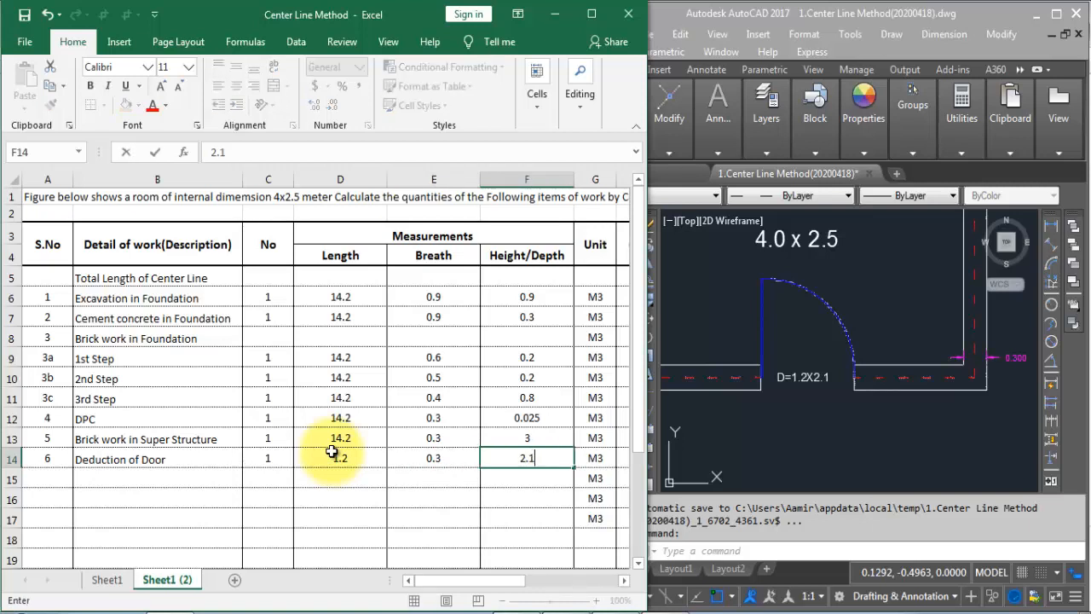
key("Tab")
key("Tab")
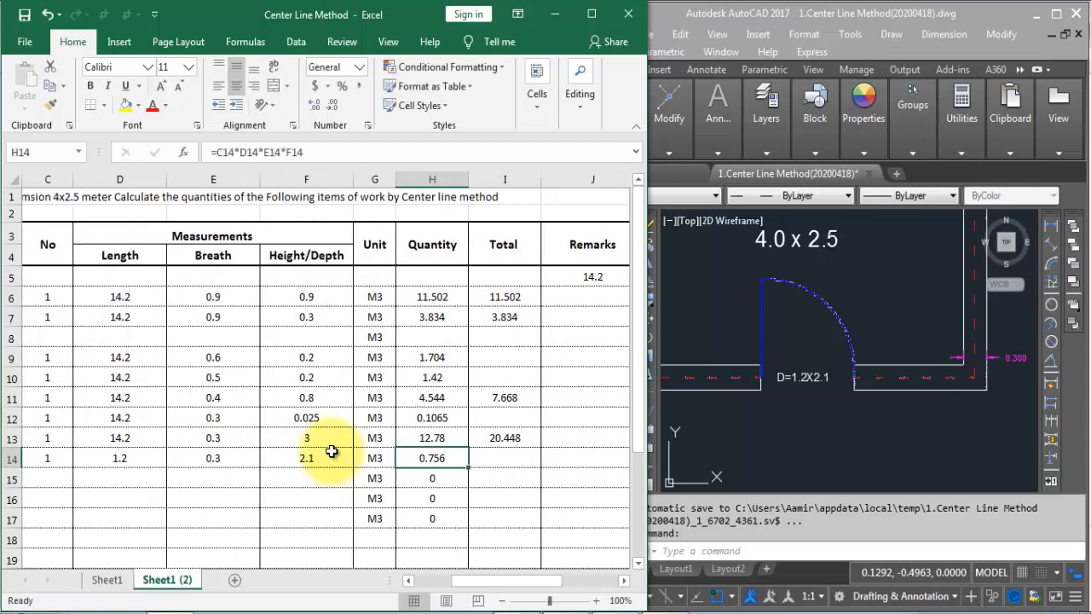
Step: Number row 15 as item 7 in the S.No column
key("Down")
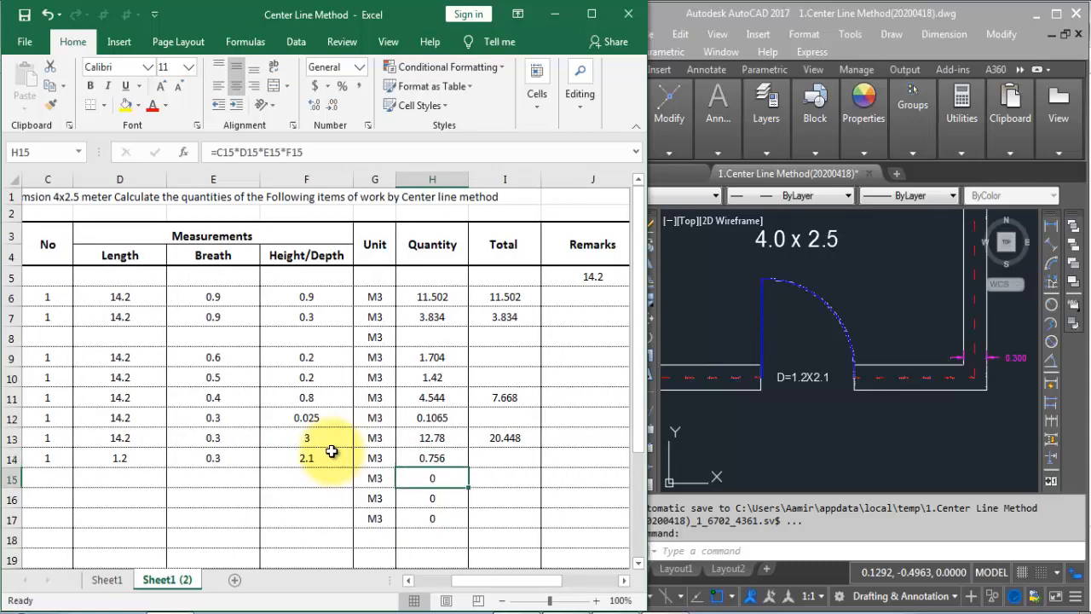
key("Left")
key("Left")
key("Left")
key("Left")
key("Left")
key("Left")
key("Left")
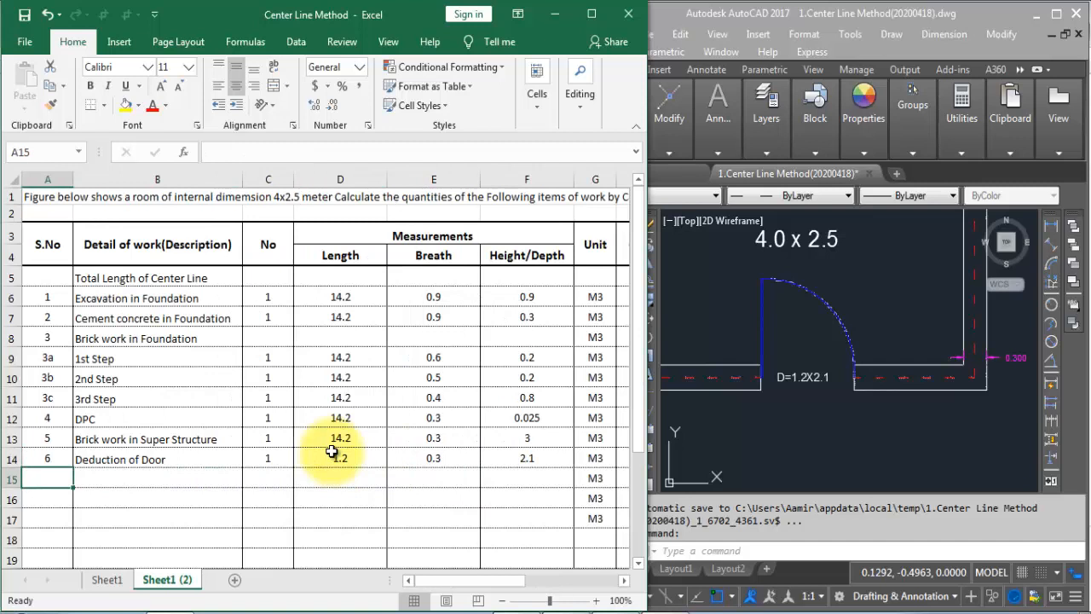
type("7")
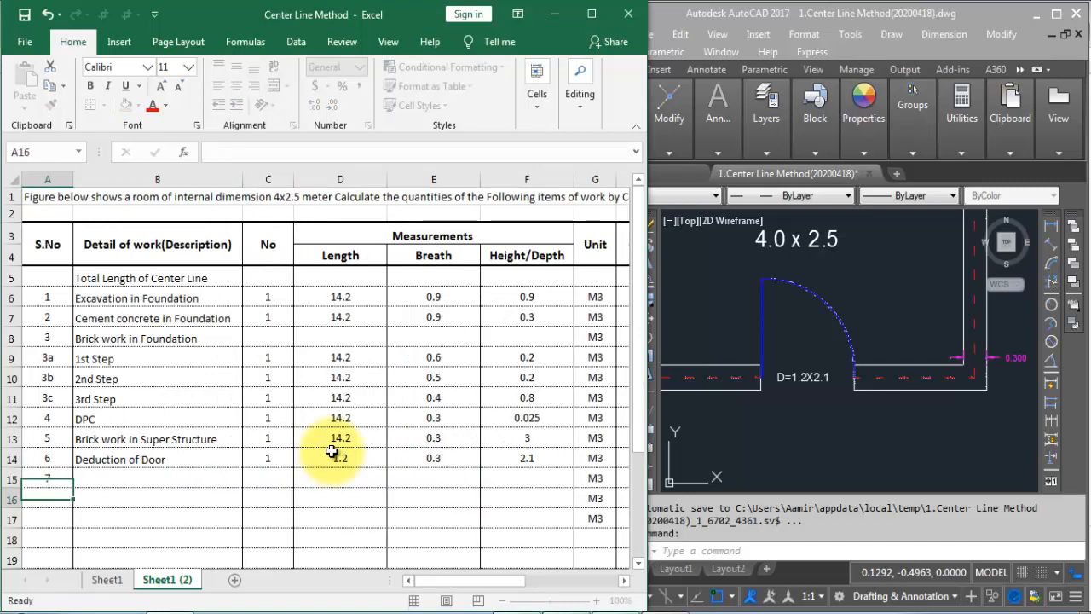
key("Tab")
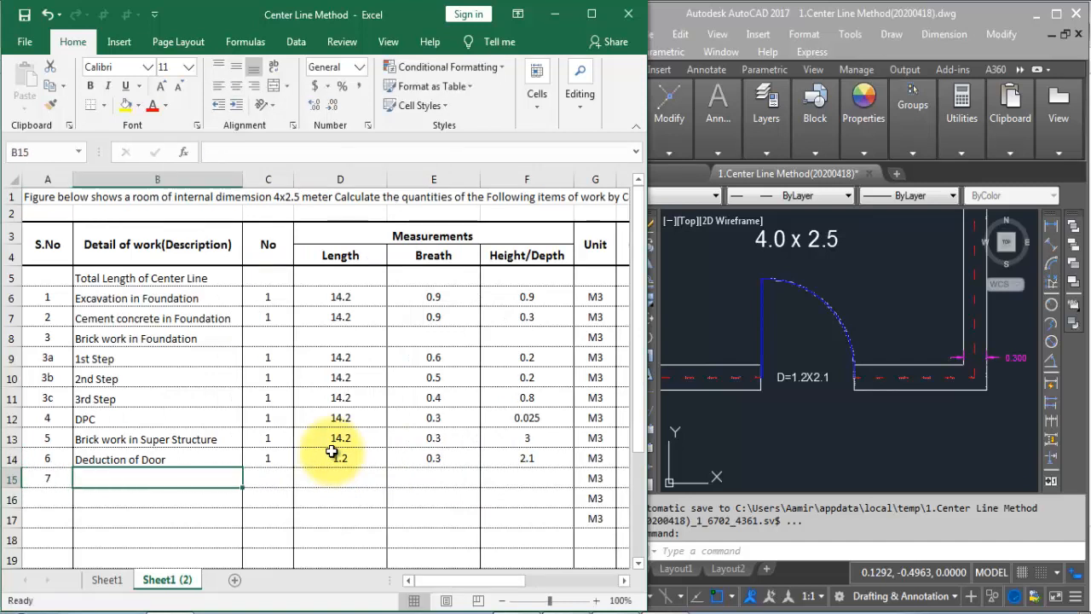
Step: Describe item 7 in row 15 as "Deduction of Window" and set its No to 1
type("d")
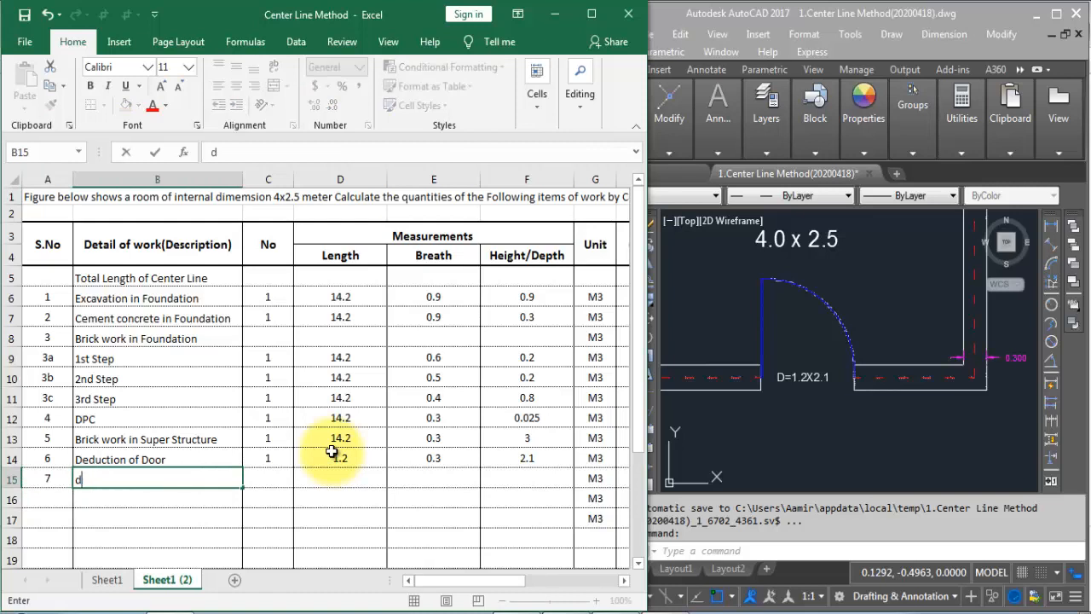
key("BackSpace")
type("eduction ")
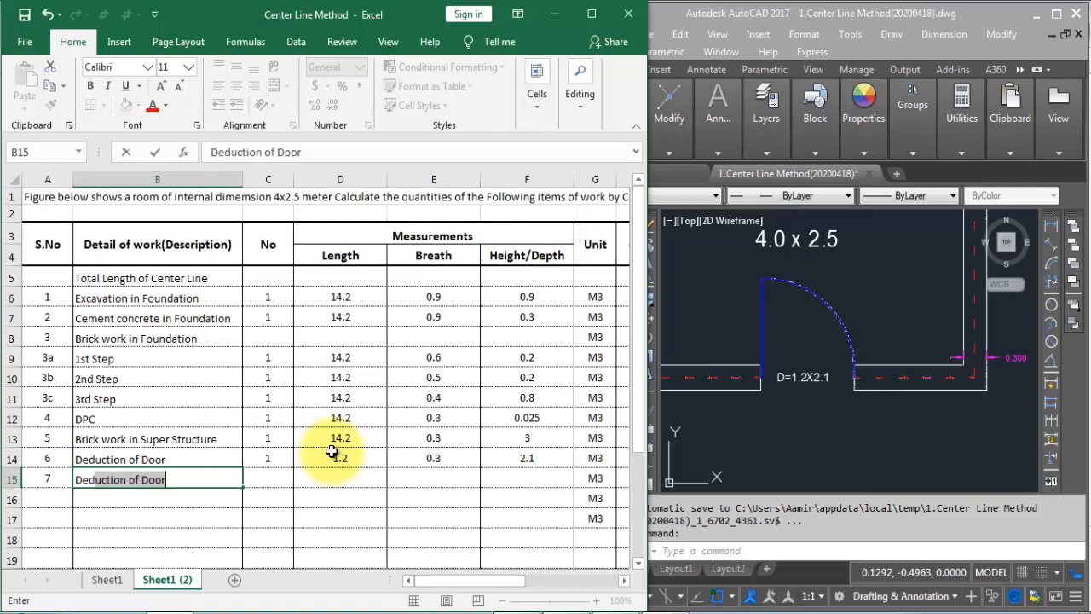
type("of ")
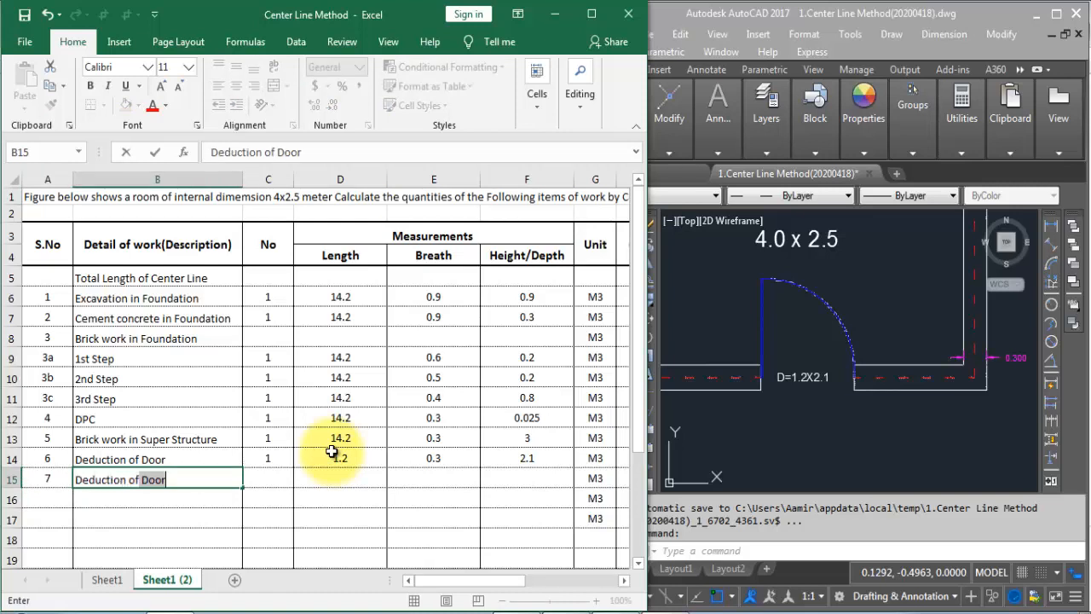
type("Window")
key("Tab")
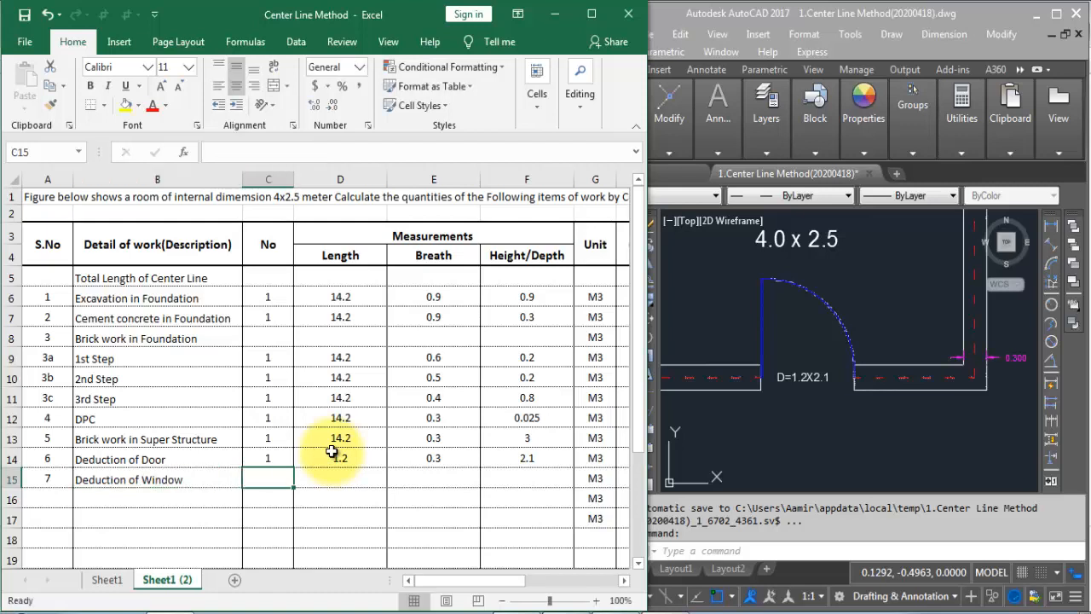
type("1")
key("Tab")
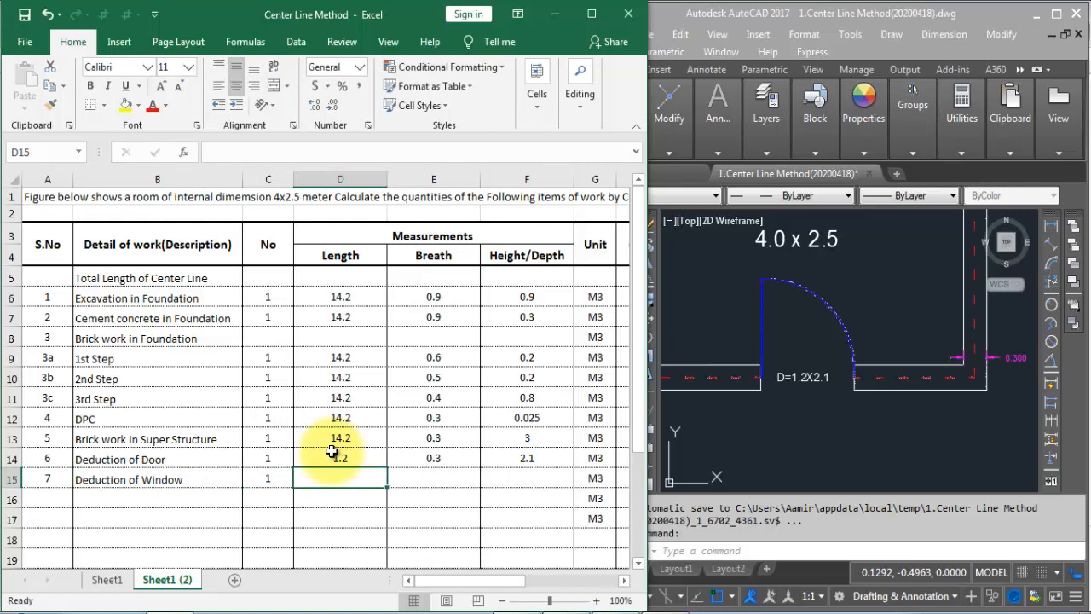
Step: Find the window's size label in the AutoCAD floor plan and set the window deduction's Length to 1.1 in row 15 of the Excel sheet
left_click(730, 312)
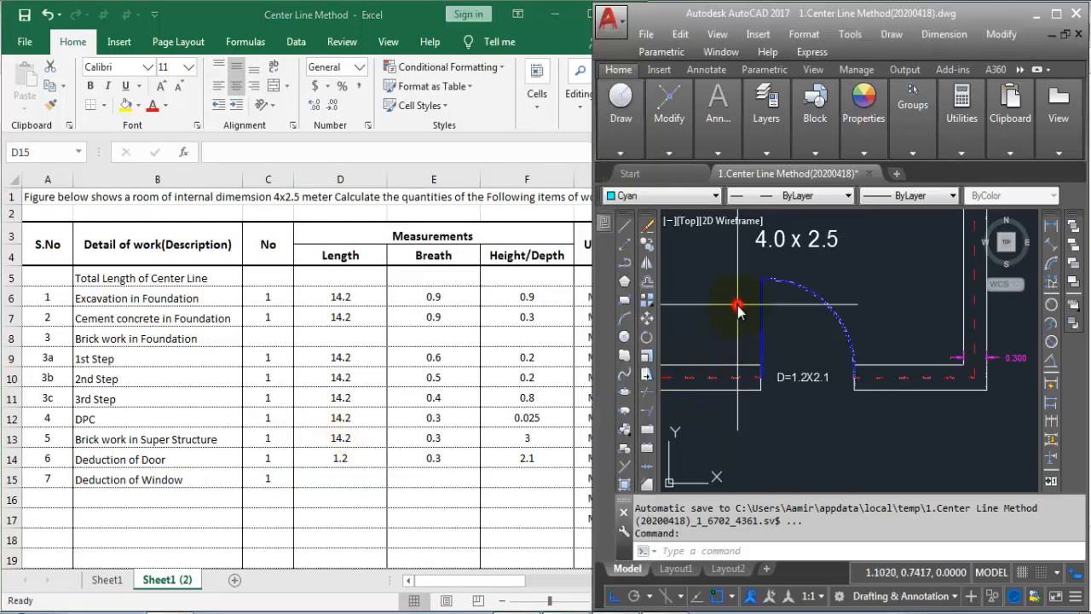
scroll(736, 446, "down", 3)
scroll(745, 328, "up", 4)
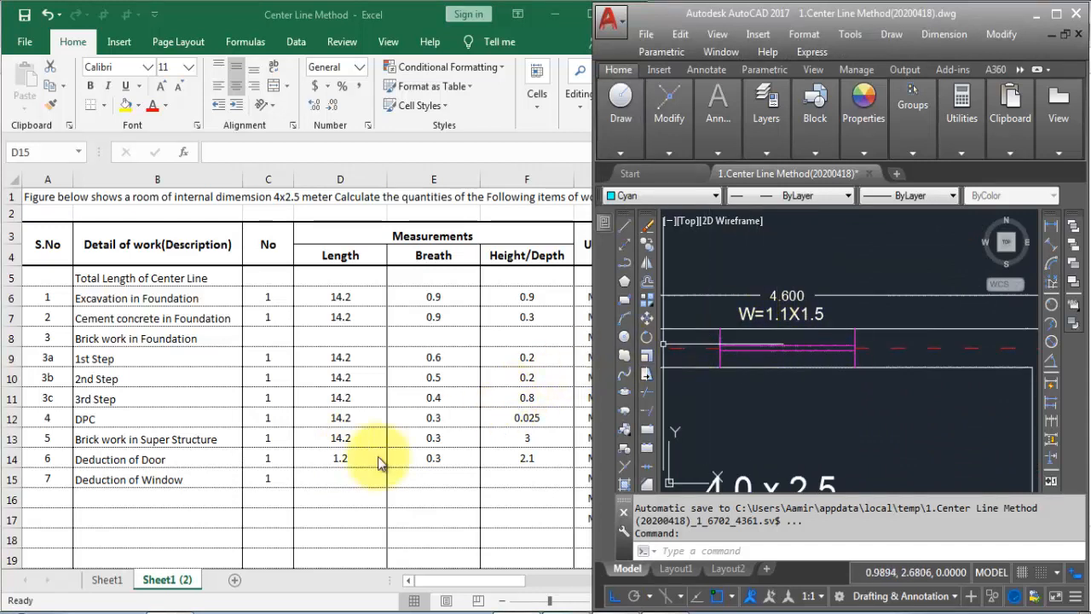
left_click(339, 475)
type("11")
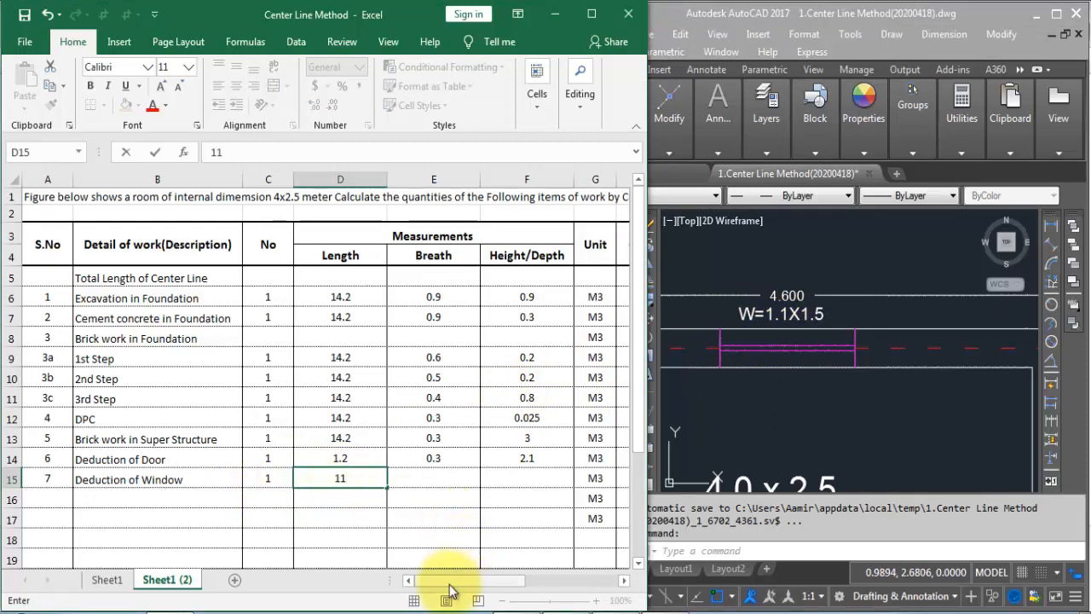
key("BackSpace")
type(".1")
key("Tab")
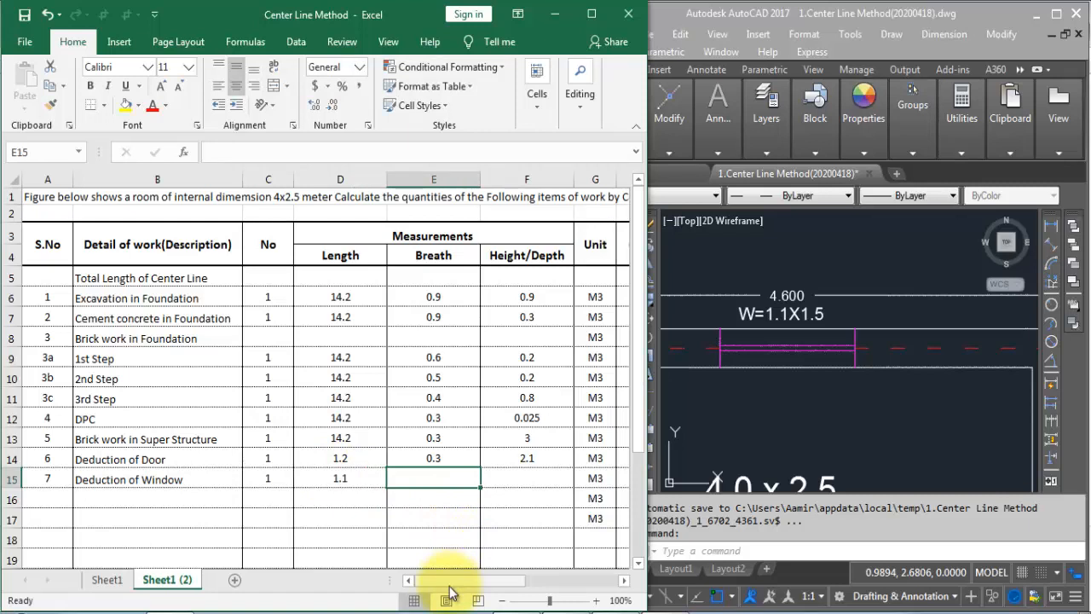
Step: Set the window deduction's Breath to 0.3 and Height/Depth to 1.5 in row 15
type("0.3")
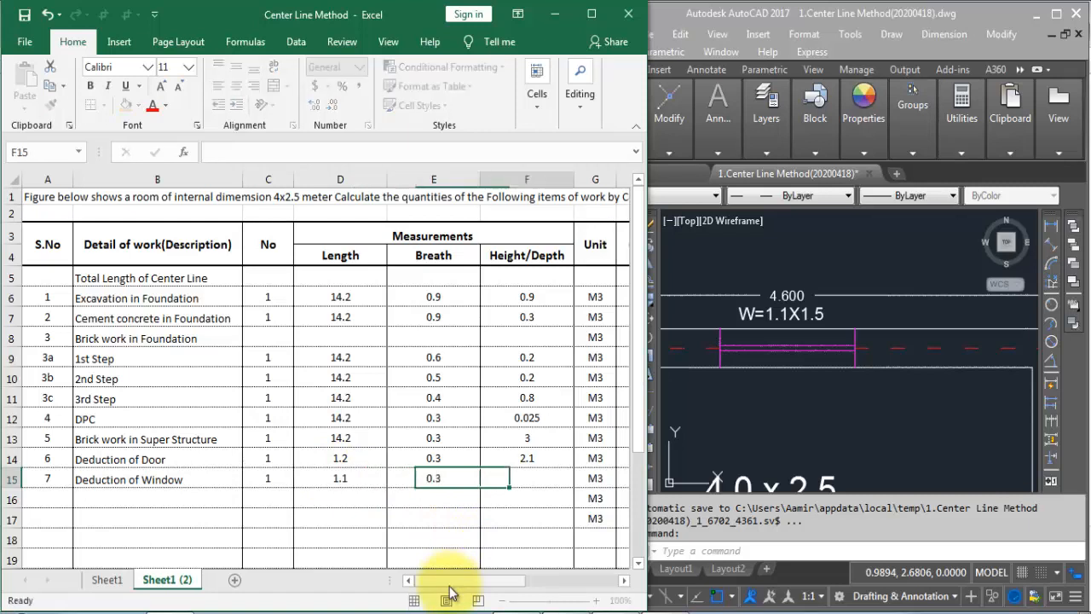
key("Tab")
type("1.5")
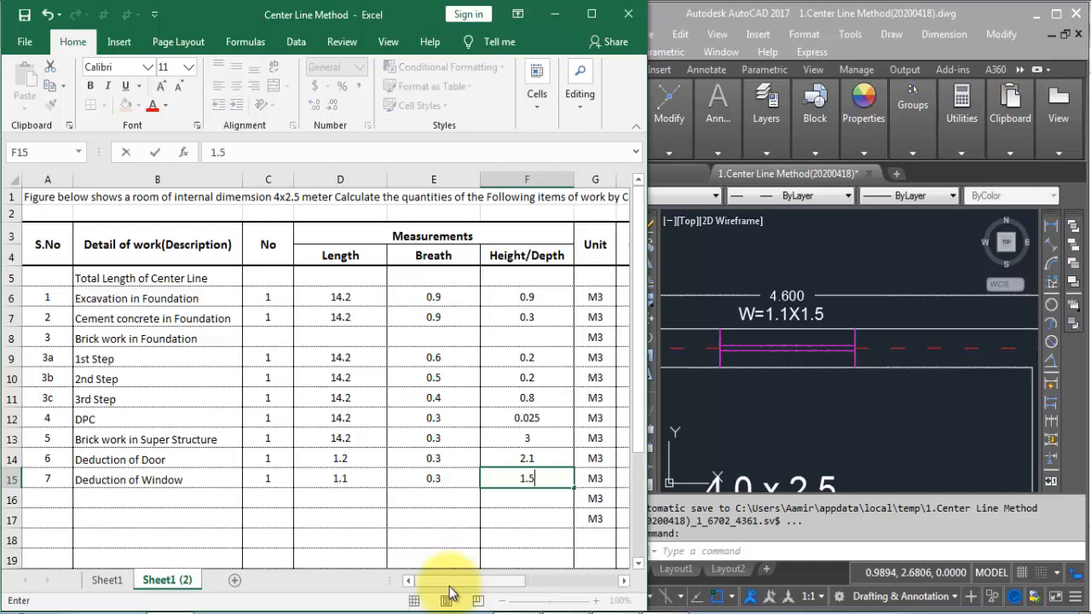
key("Tab")
key("Tab")
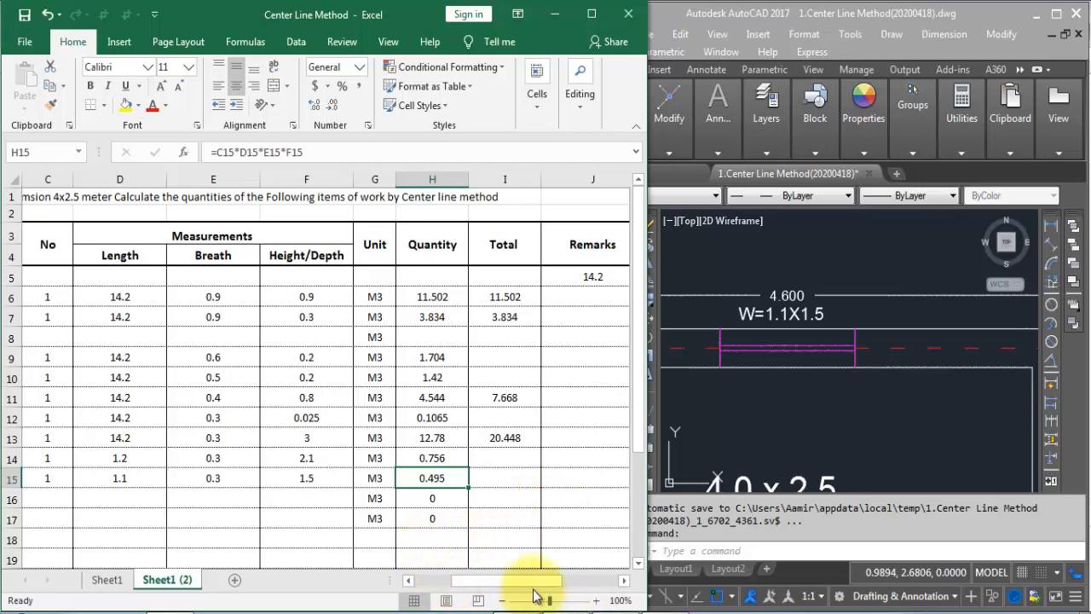
Step: Describe row 17 as "Net Brick Work in Foundation & Super Structure" in the Detail of work column
left_click_drag(527, 585, 481, 584)
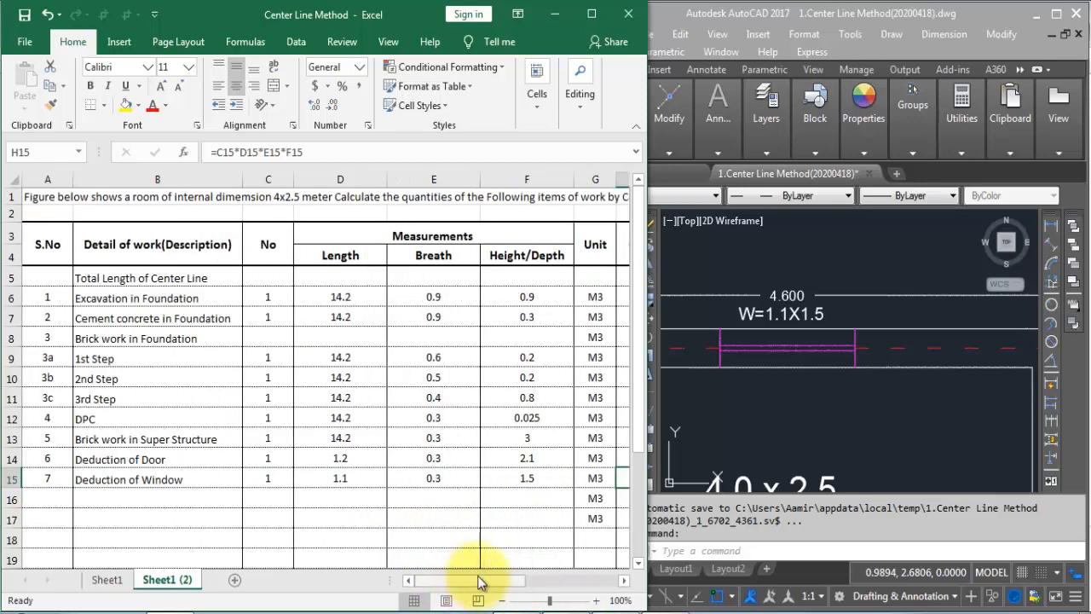
left_click(108, 514)
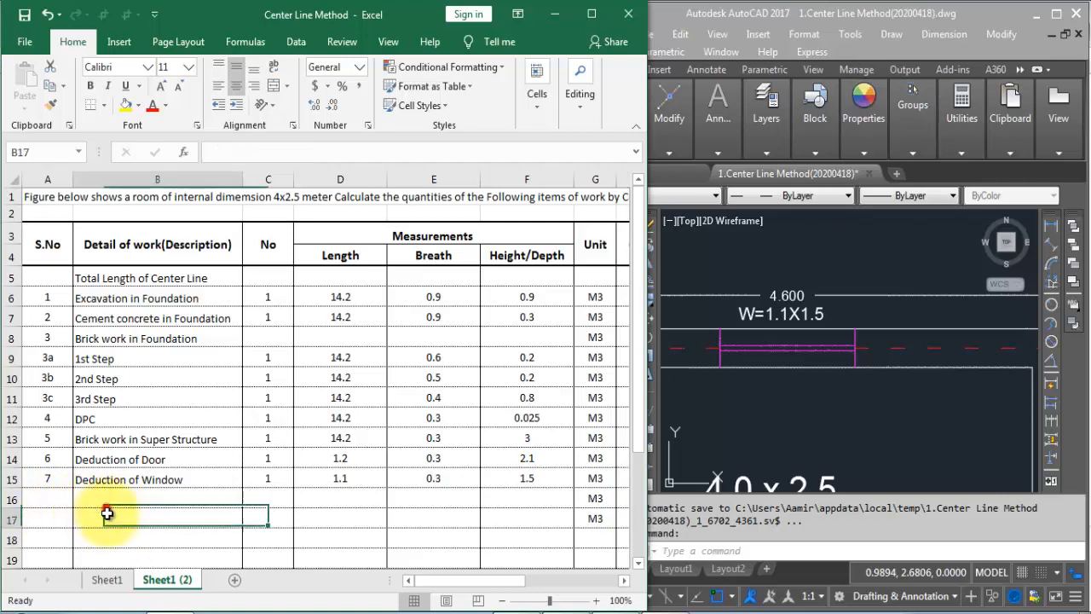
type("Nete")
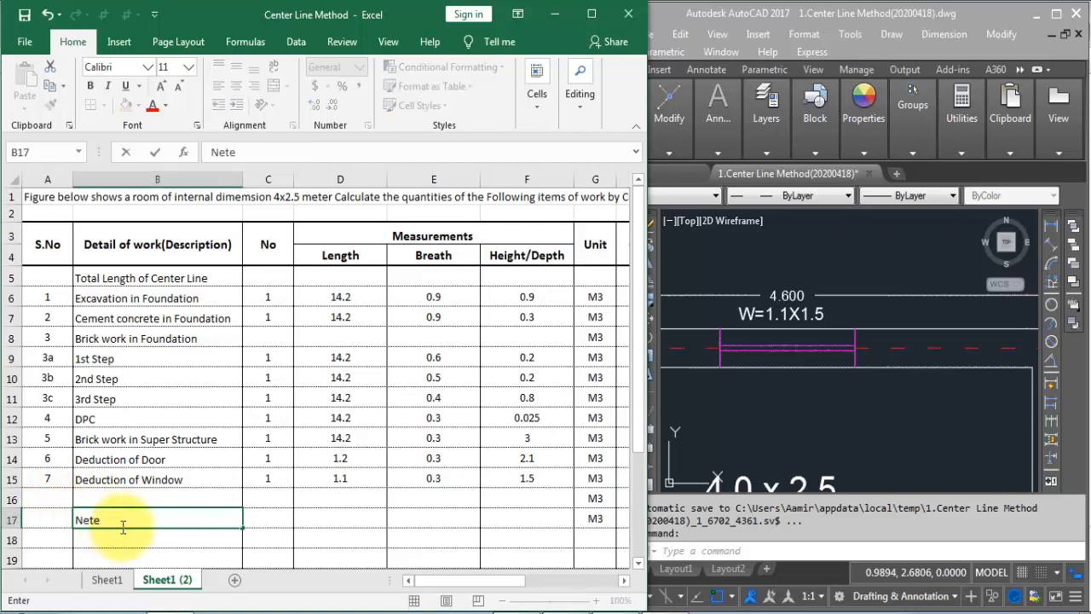
key("BackSpace")
type("Brick Work in F")
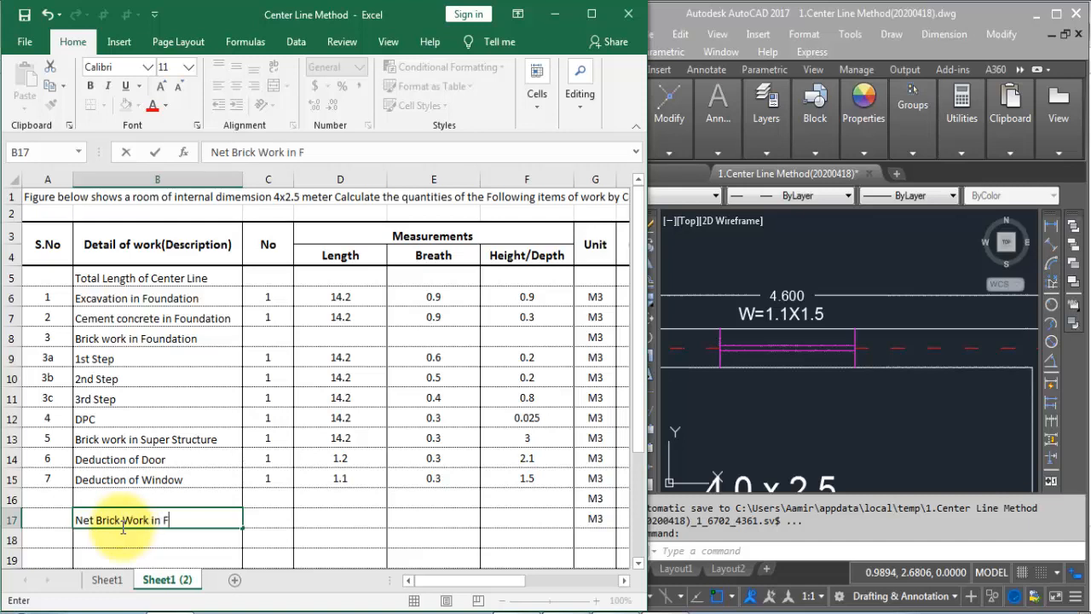
type("oundation ")
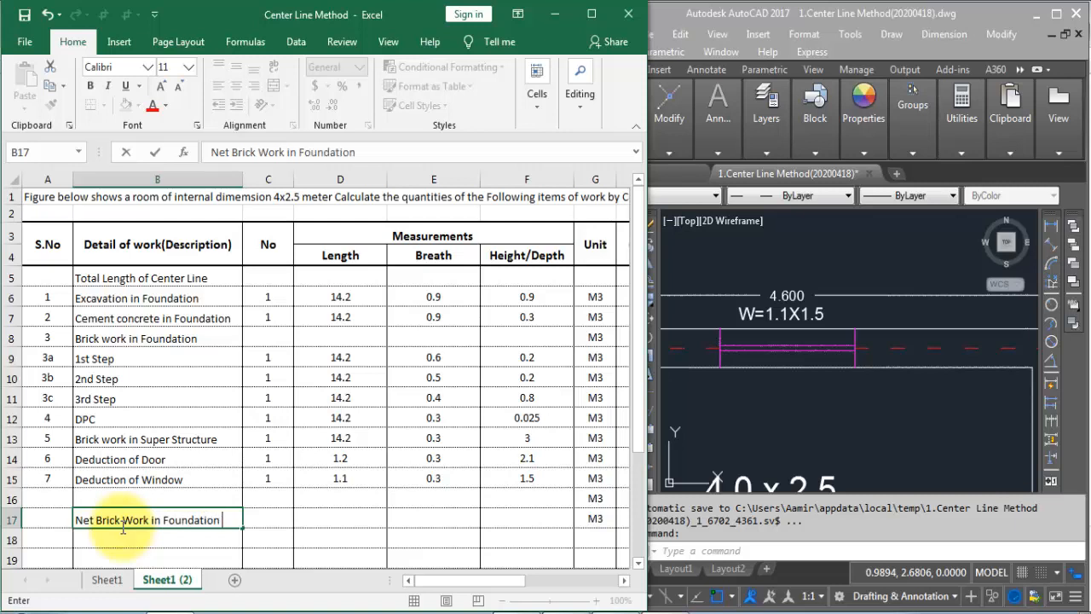
type("& Super Stru")
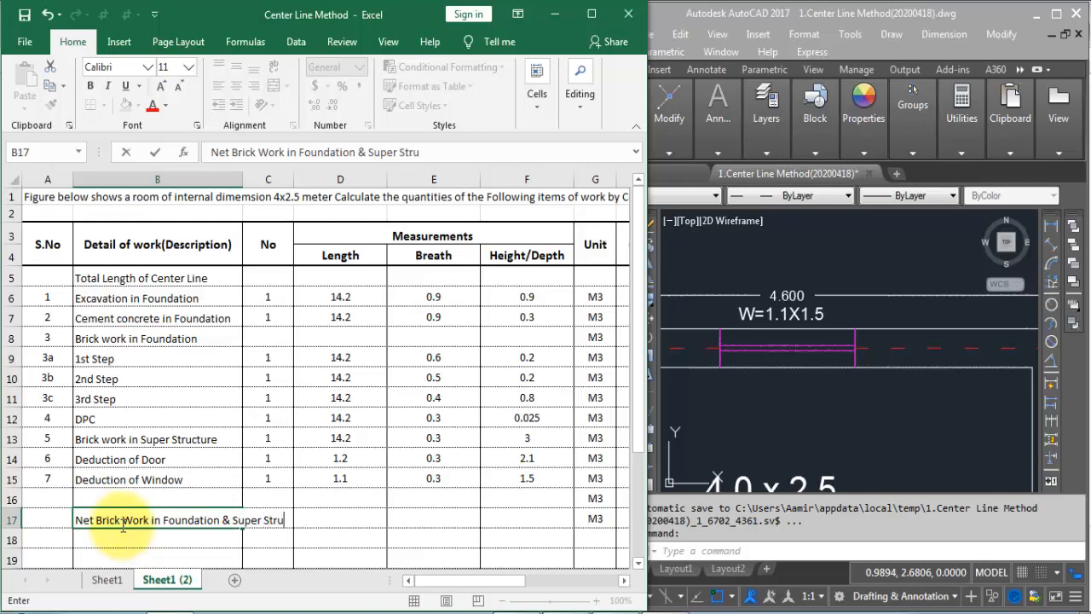
type("cture")
key("Tab")
Step: Calculate row 17's Total as the row 13 brickwork total minus the door and window deduction quantities, using =I13-H14-H15
key("Tab")
key("Tab")
key("Tab")
key("Tab")
key("Tab")
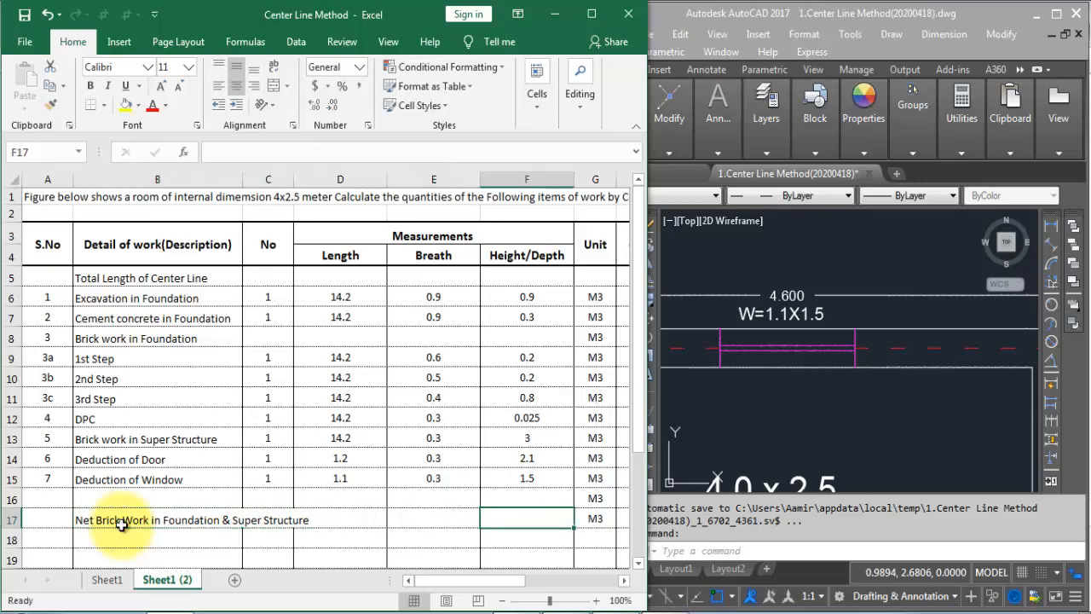
key("Tab")
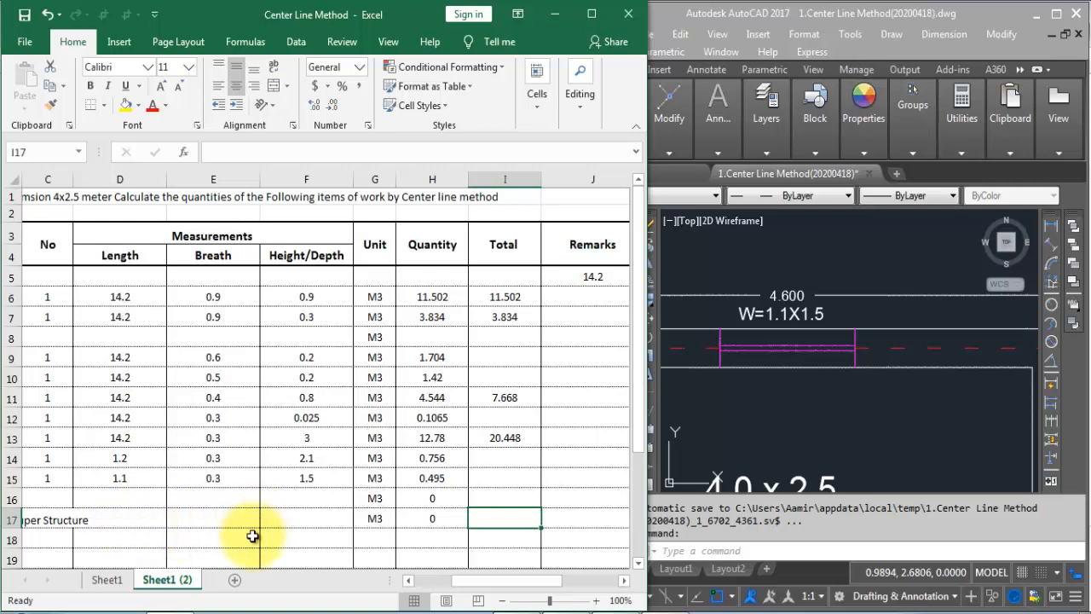
type("=")
left_click(496, 438)
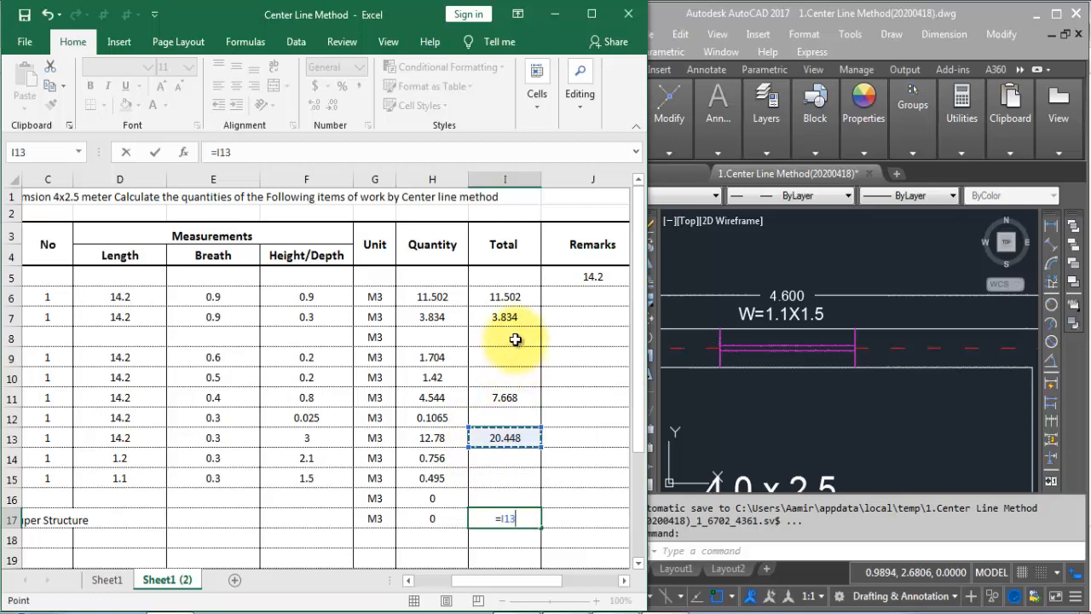
type("-")
left_click(429, 460)
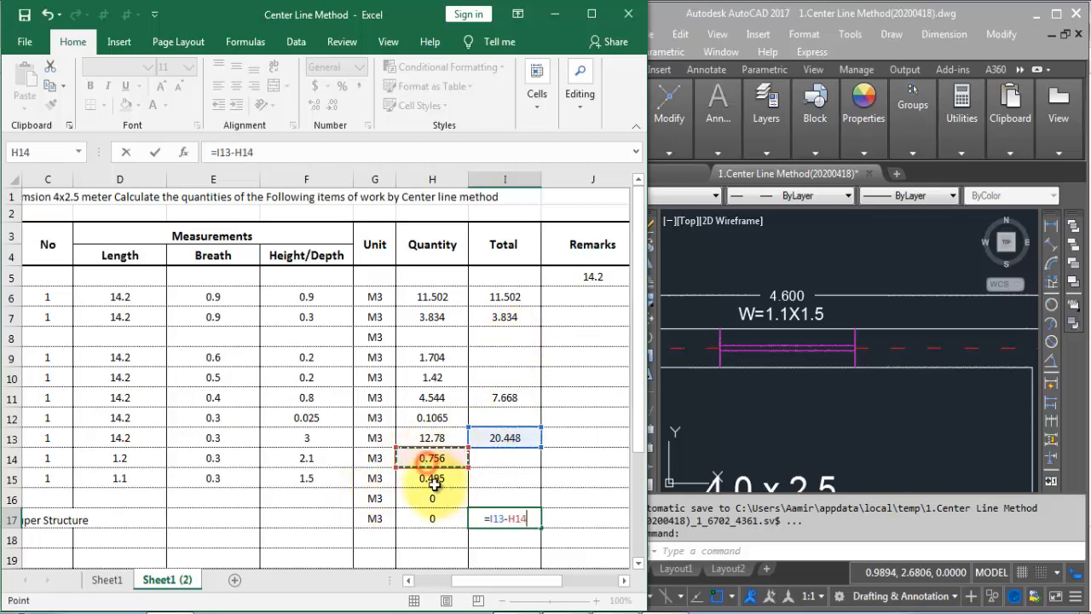
type("-")
left_click(436, 481)
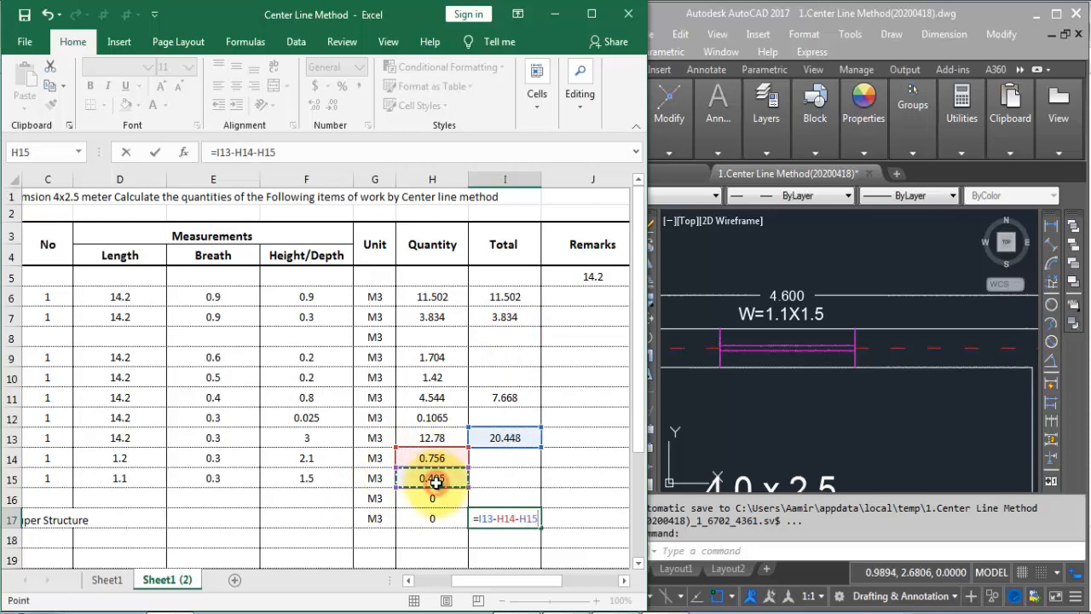
key("Return")
key("Home")
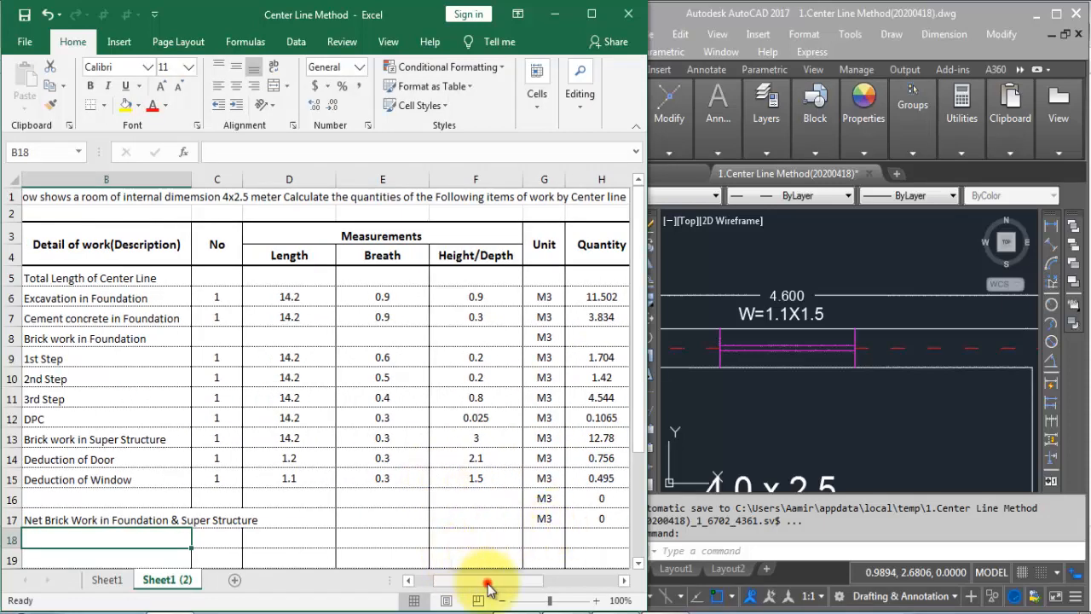
left_click_drag(486, 580, 561, 580)
left_click(290, 516)
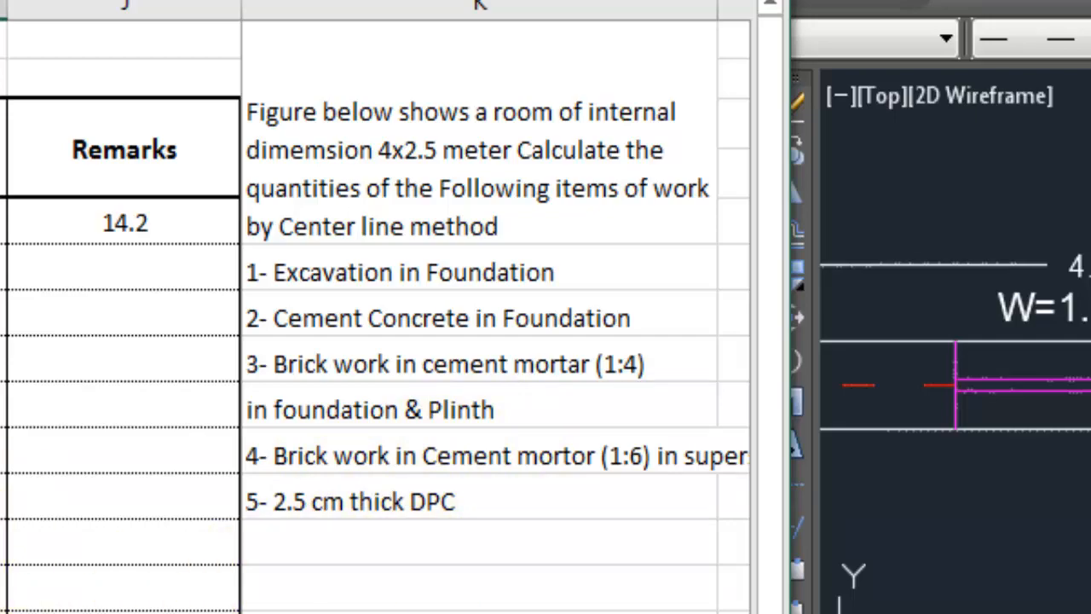
left_click_drag(560, 580, 492, 580)
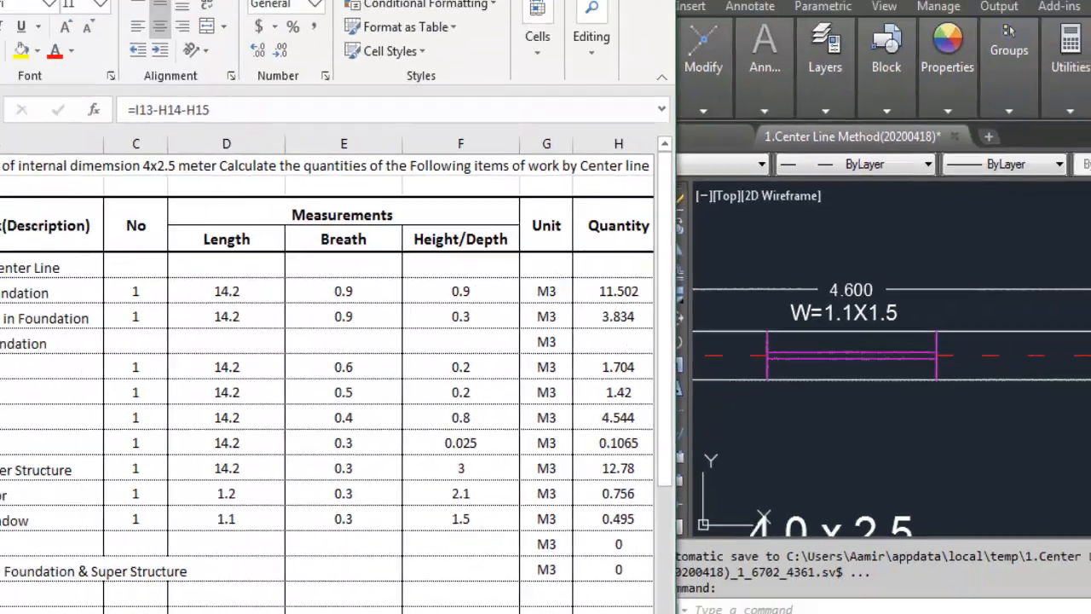
mouse_move(633, 611)
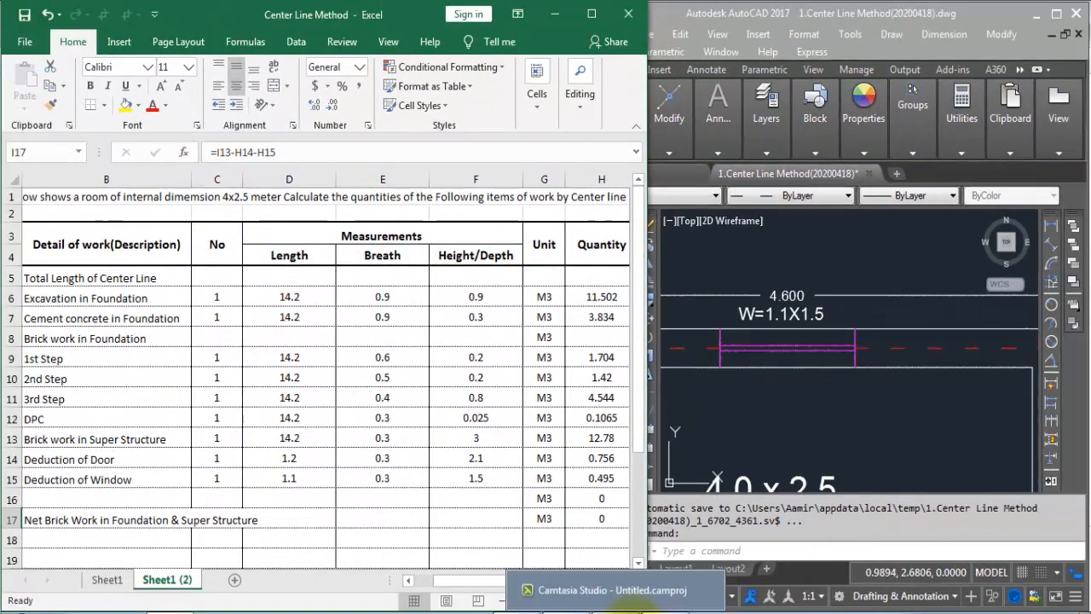